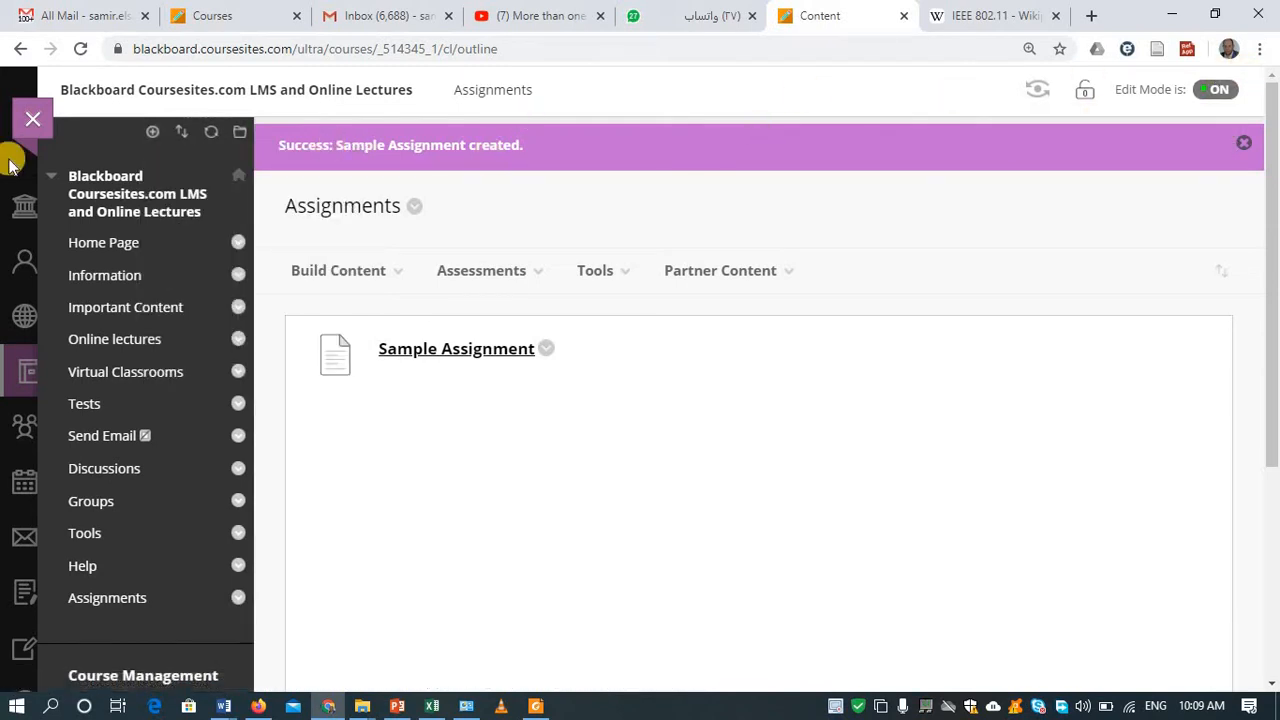
{"action": "left_click", "coordinate": [152, 131]}
{"action": "left_click", "coordinate": [152, 133]}
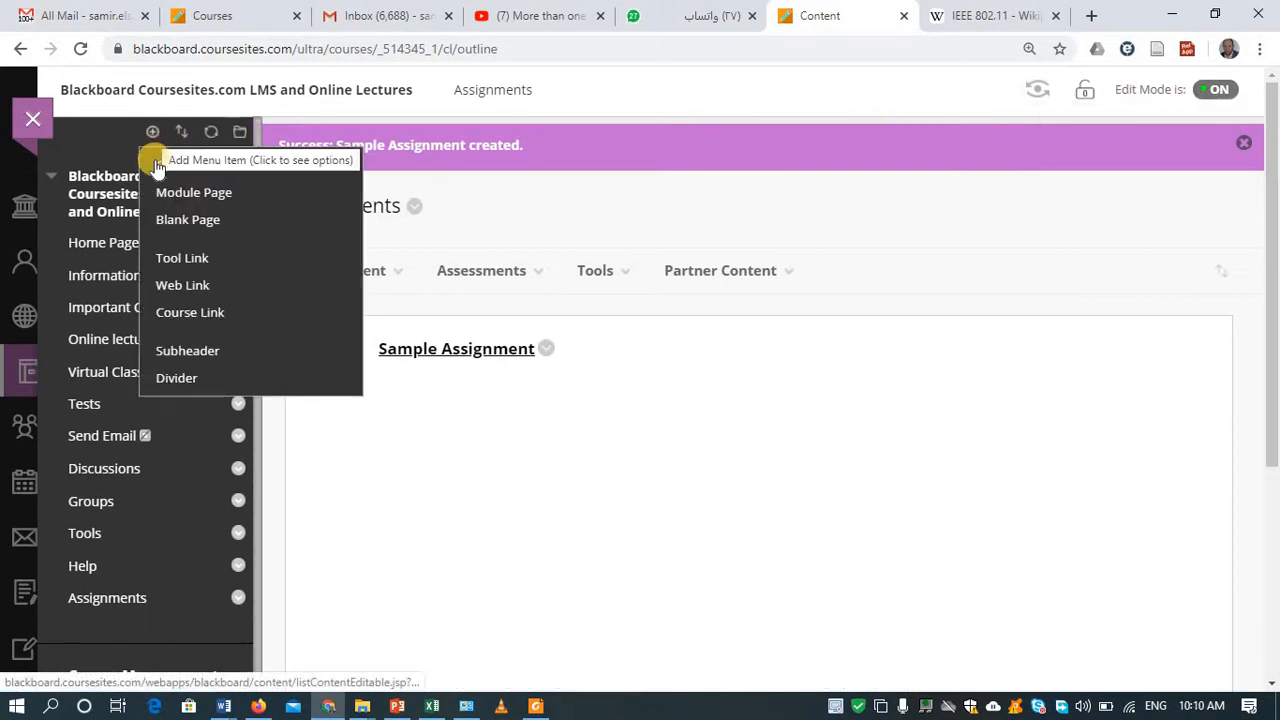
{"action": "left_click", "coordinate": [157, 166]}
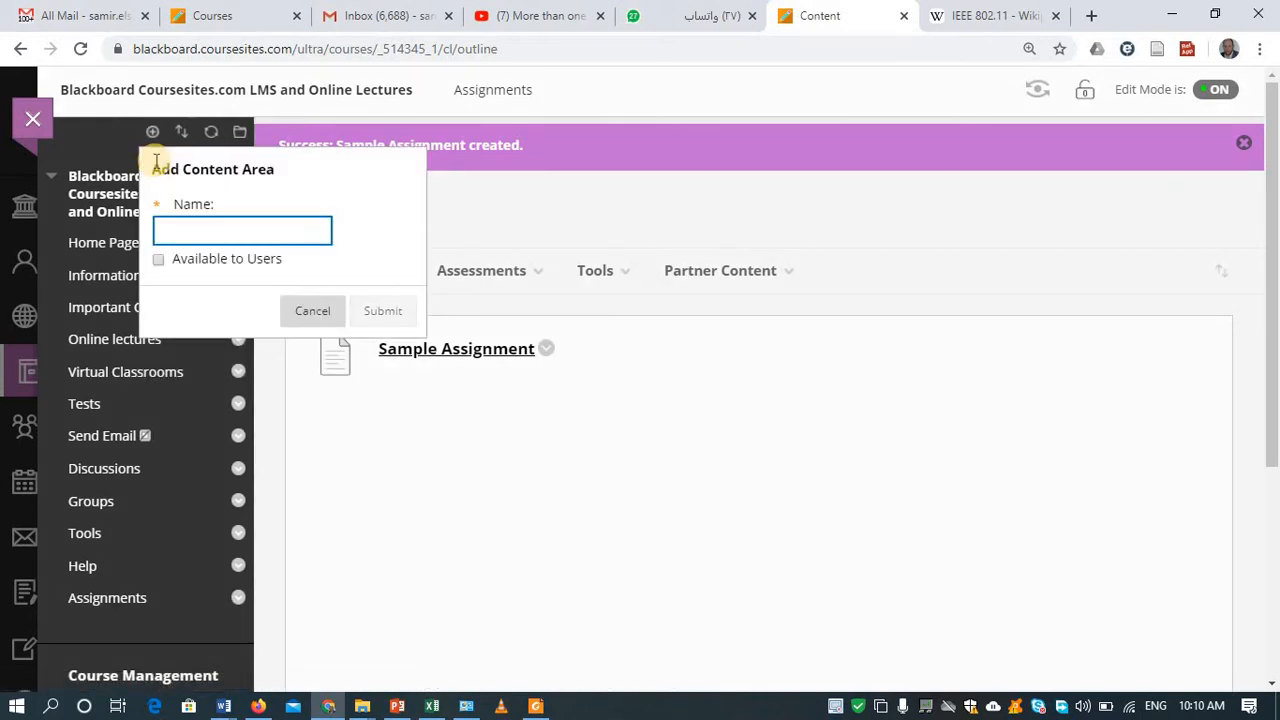
{"action": "type", "text": "Course Assi"}
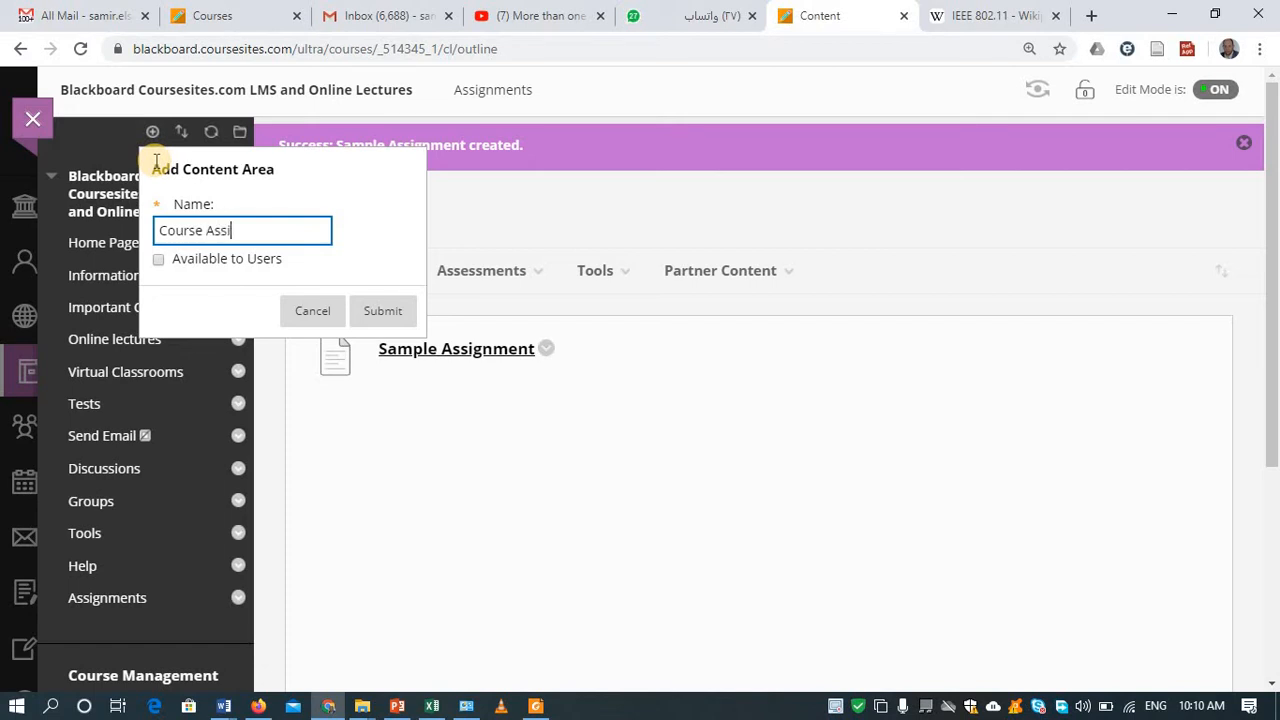
{"action": "type", "text": "gnments"}
{"action": "left_click", "coordinate": [160, 261]}
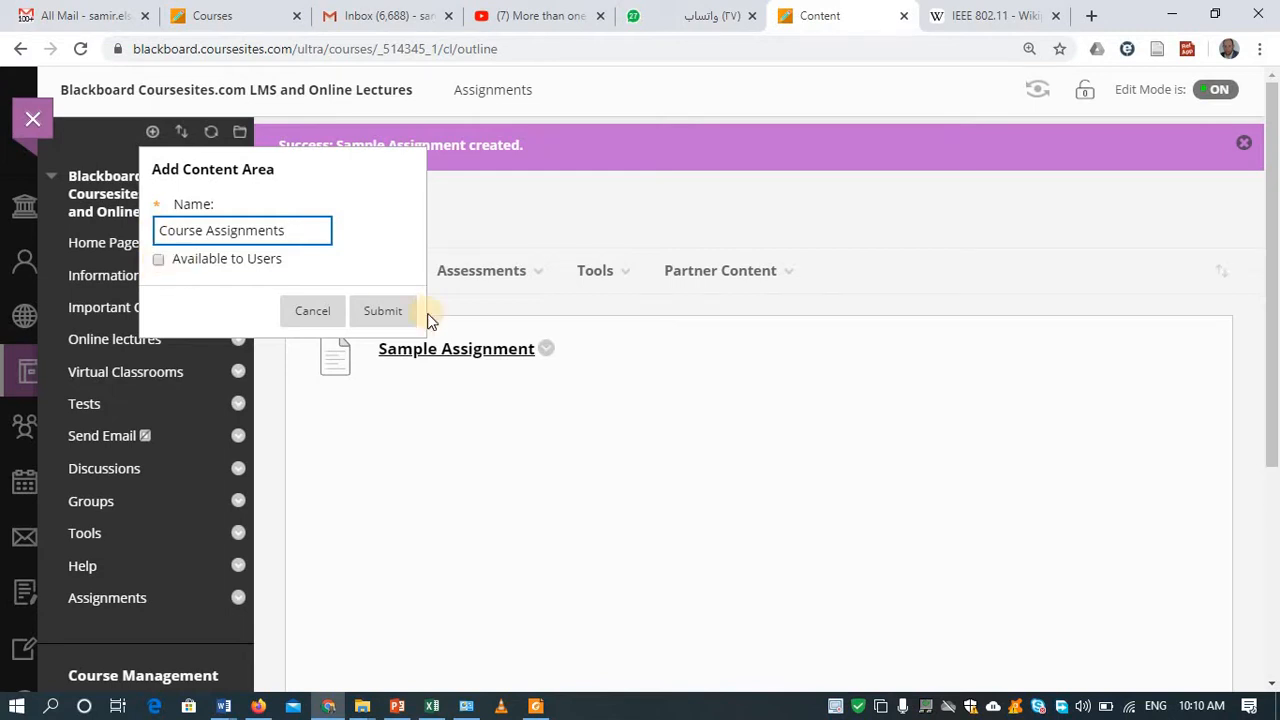
{"action": "left_click", "coordinate": [326, 316]}
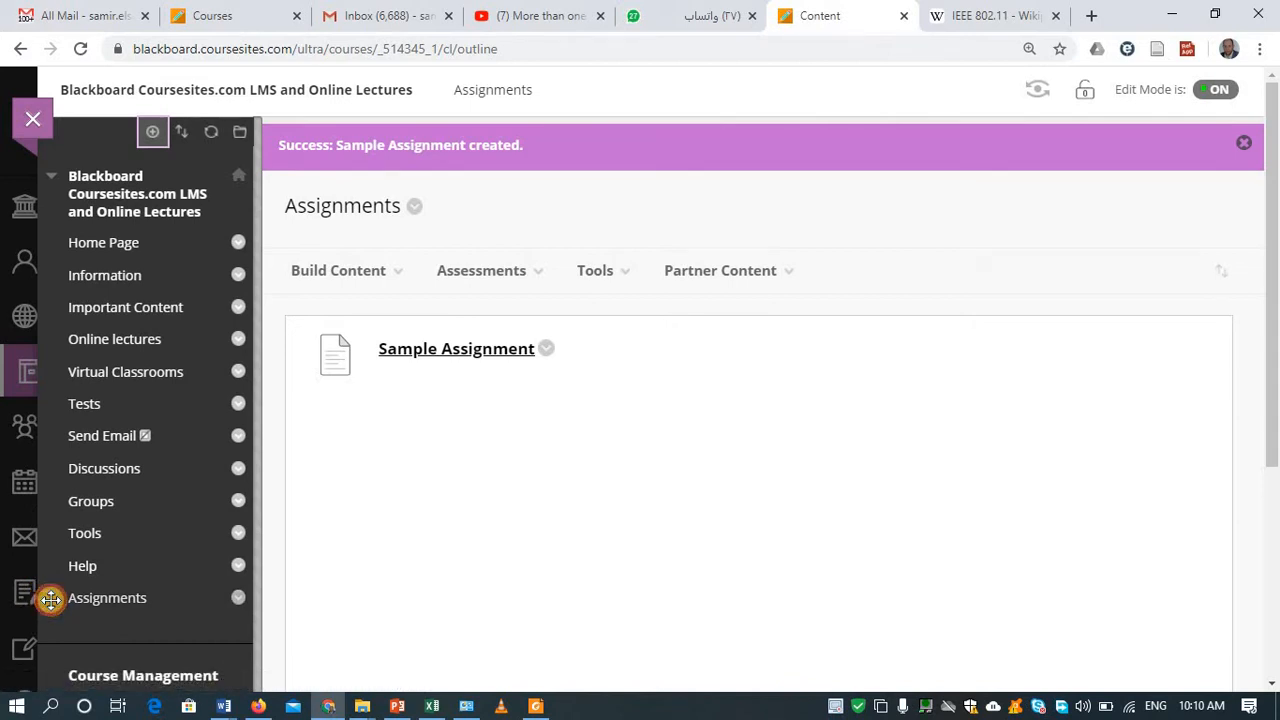
Move the Assignments item above Tests in the course menu and open that content area
{"action": "left_click_drag", "start_coordinate": [50, 599], "coordinate": [57, 414]}
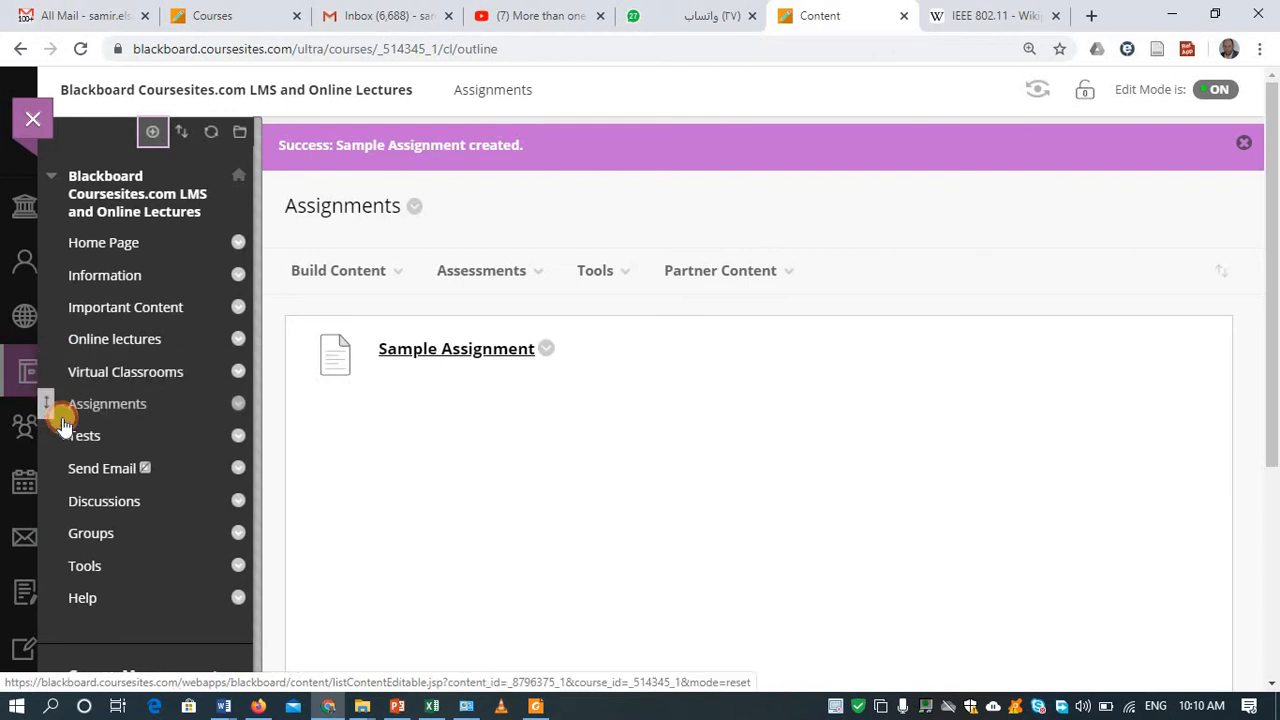
{"action": "left_click", "coordinate": [110, 413]}
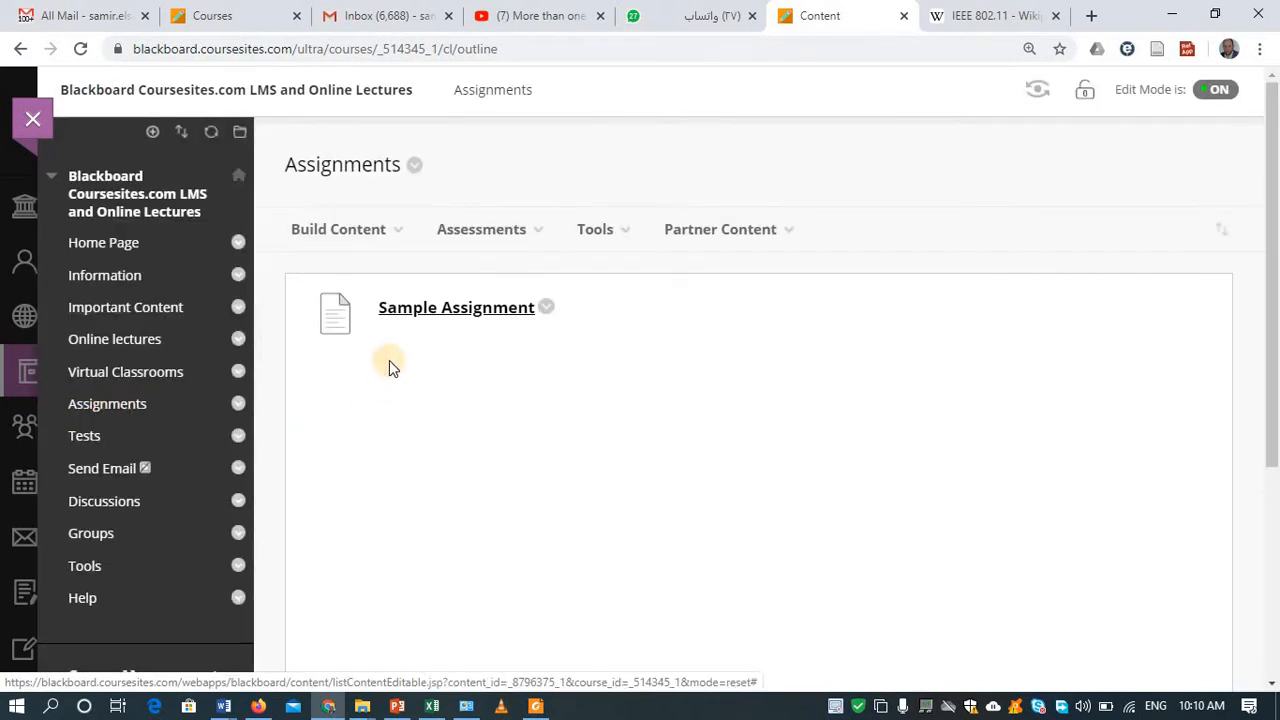
{"action": "left_click", "coordinate": [508, 240]}
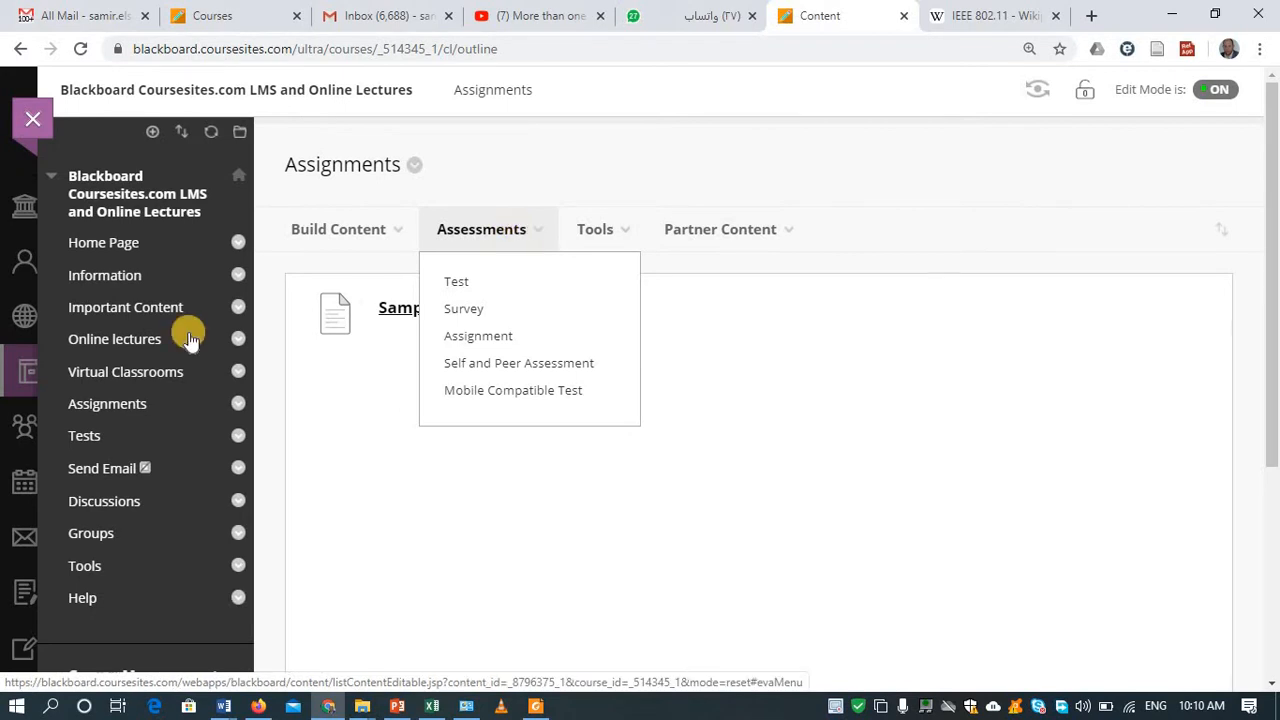
{"action": "left_click", "coordinate": [118, 406]}
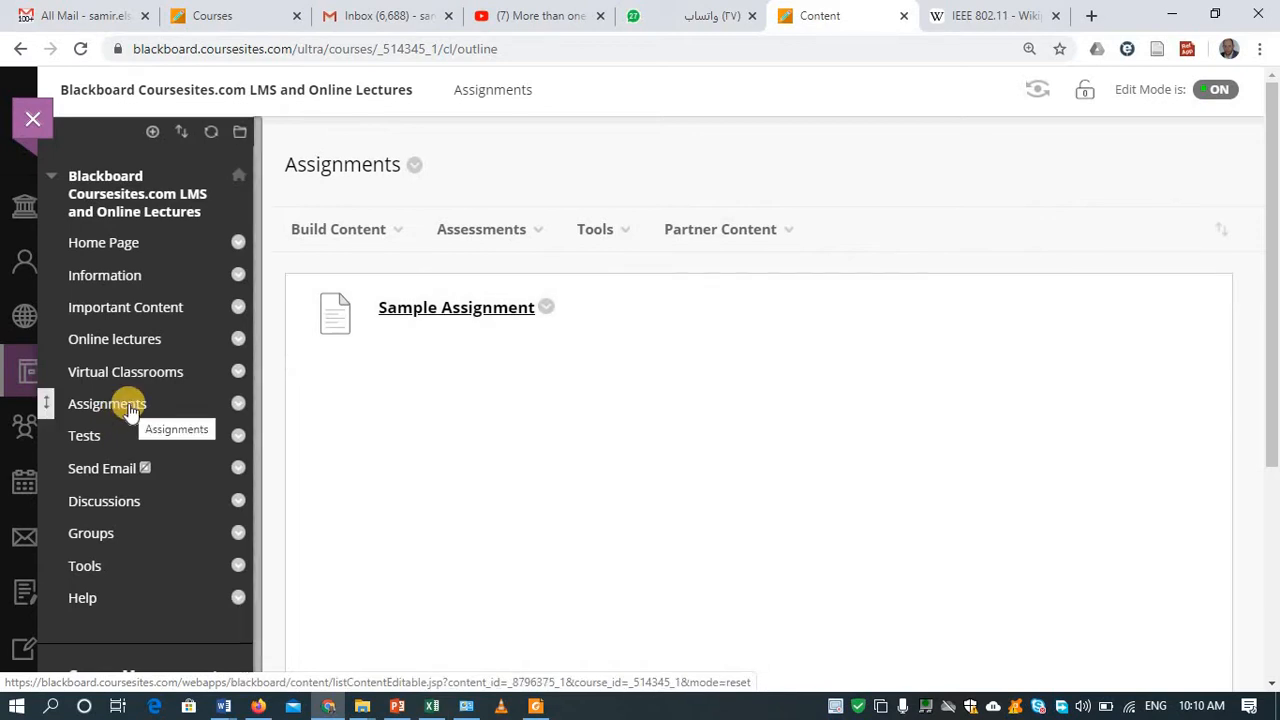
Start a new assignment in the Assignments area and name it "Homework 1"
{"action": "left_click", "coordinate": [482, 240]}
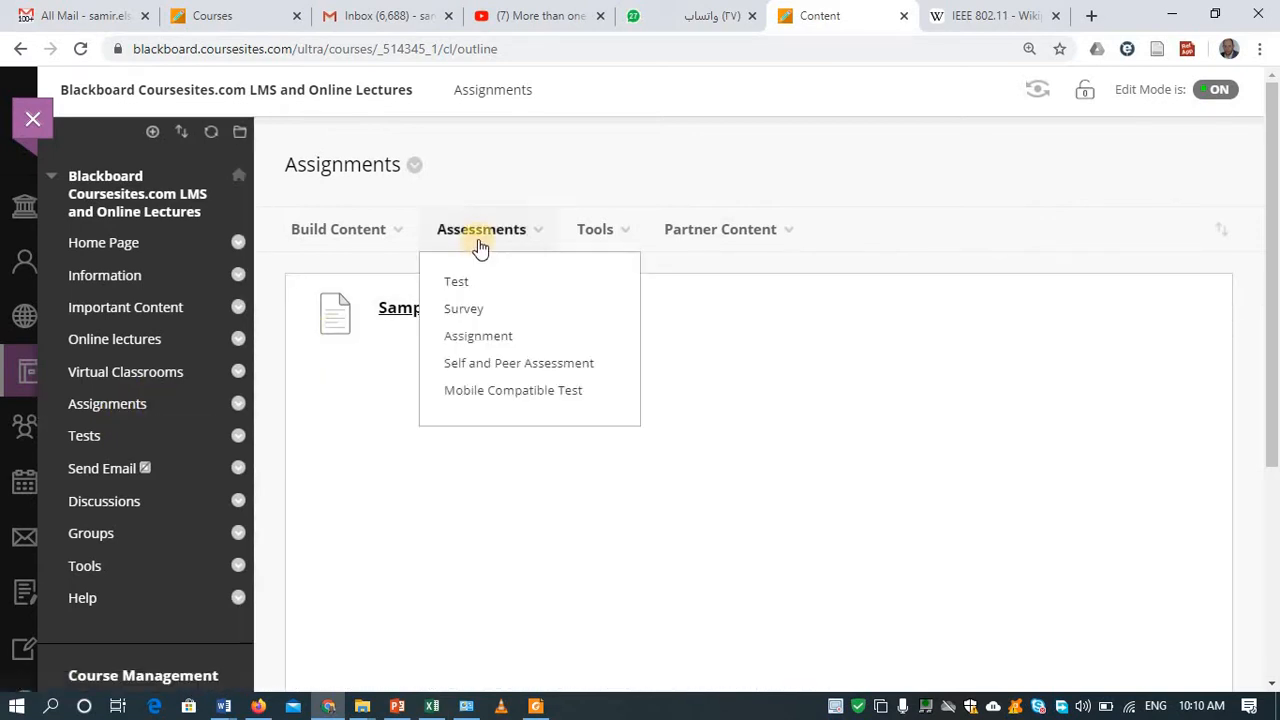
{"action": "left_click", "coordinate": [472, 344]}
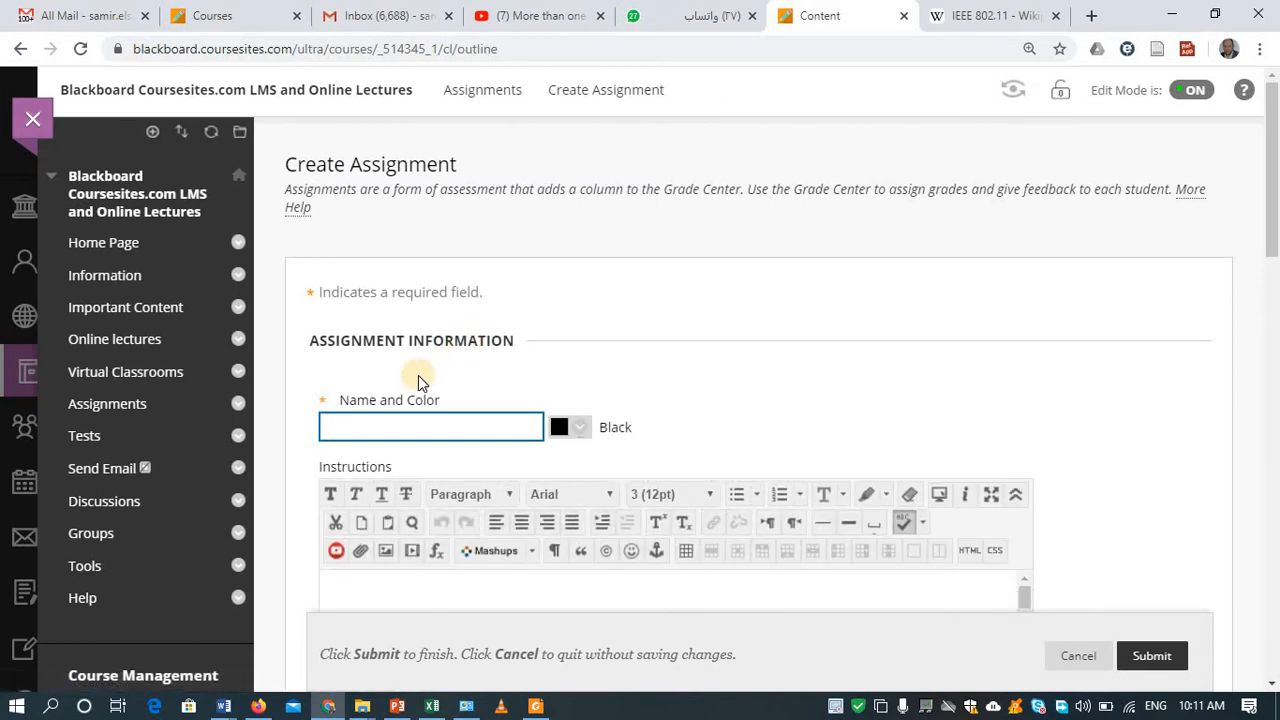
{"action": "type", "text": "Homework 1"}
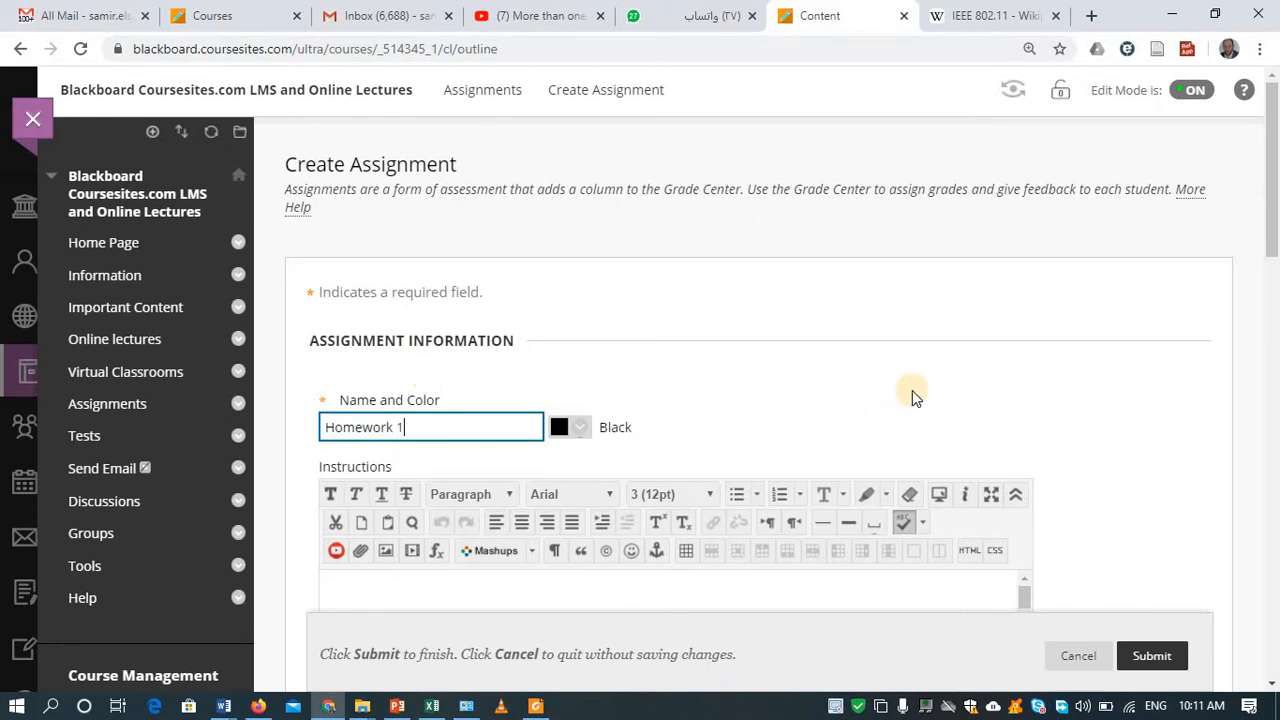
Enter the assignment instructions "Please write an essay about IEEE 802.11."
{"action": "left_click_drag", "start_coordinate": [1273, 180], "coordinate": [1273, 260]}
{"action": "left_click", "coordinate": [660, 307]}
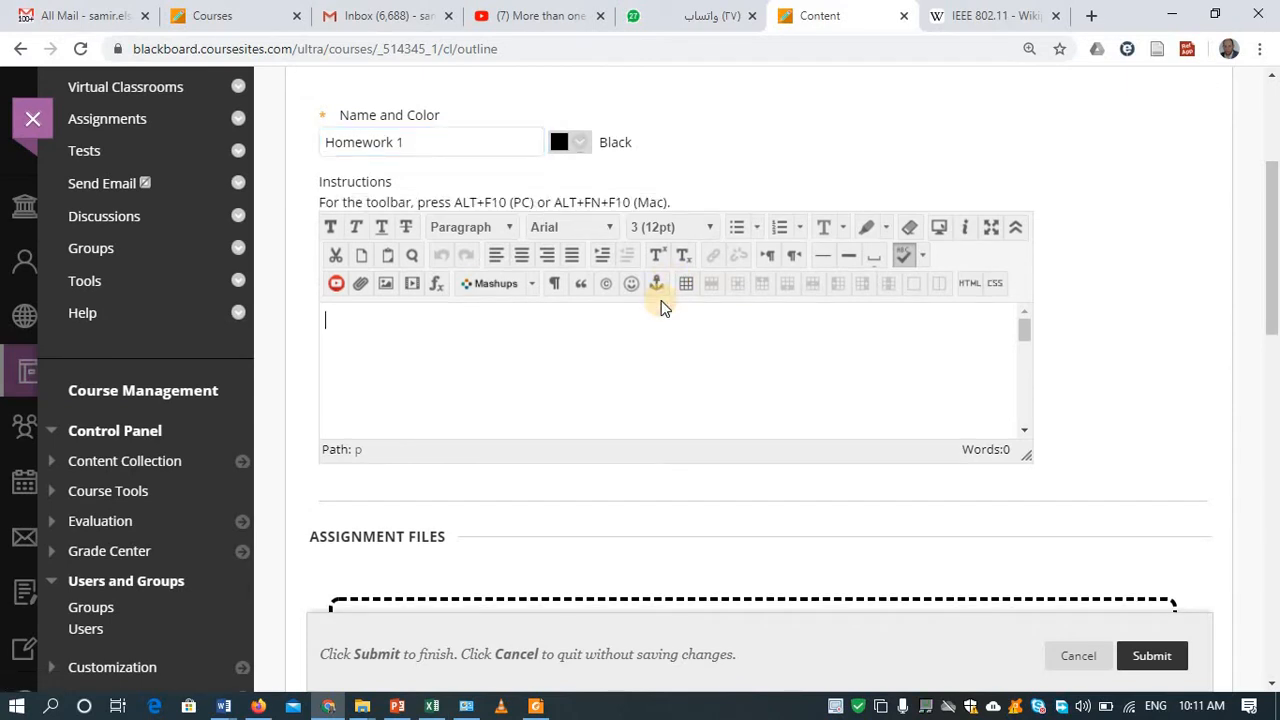
{"action": "type", "text": "Please write an"}
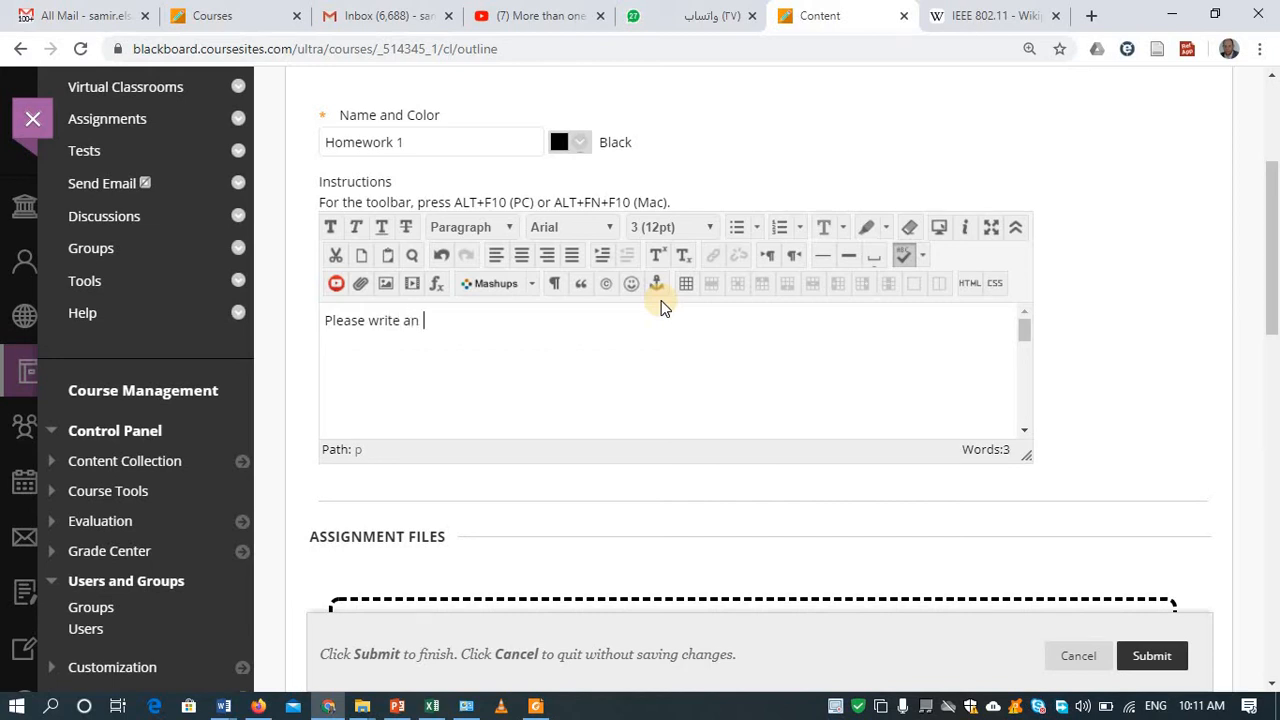
{"action": "type", "text": "essay about IEEE 802.11."}
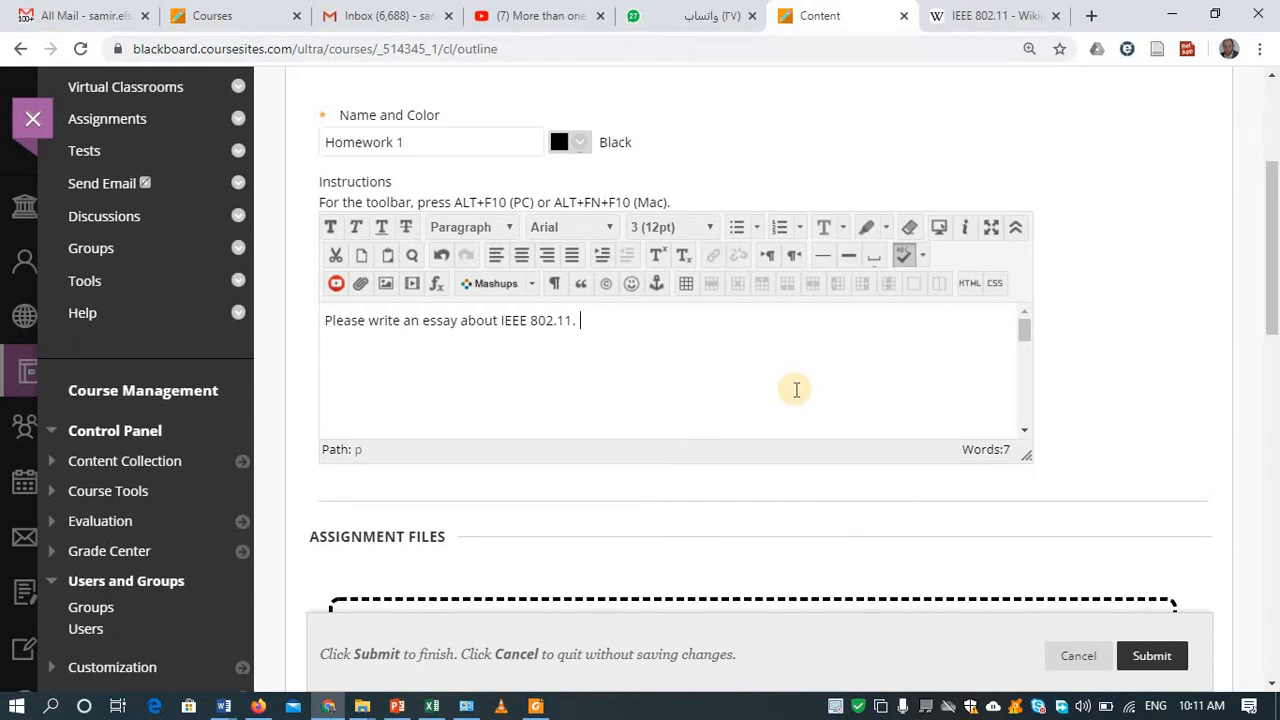
Switch to File Explorer, sort the Downloads folder by newest date modified, and attach Session.png from it to the assignment files
{"action": "left_click_drag", "start_coordinate": [1270, 292], "coordinate": [1264, 365]}
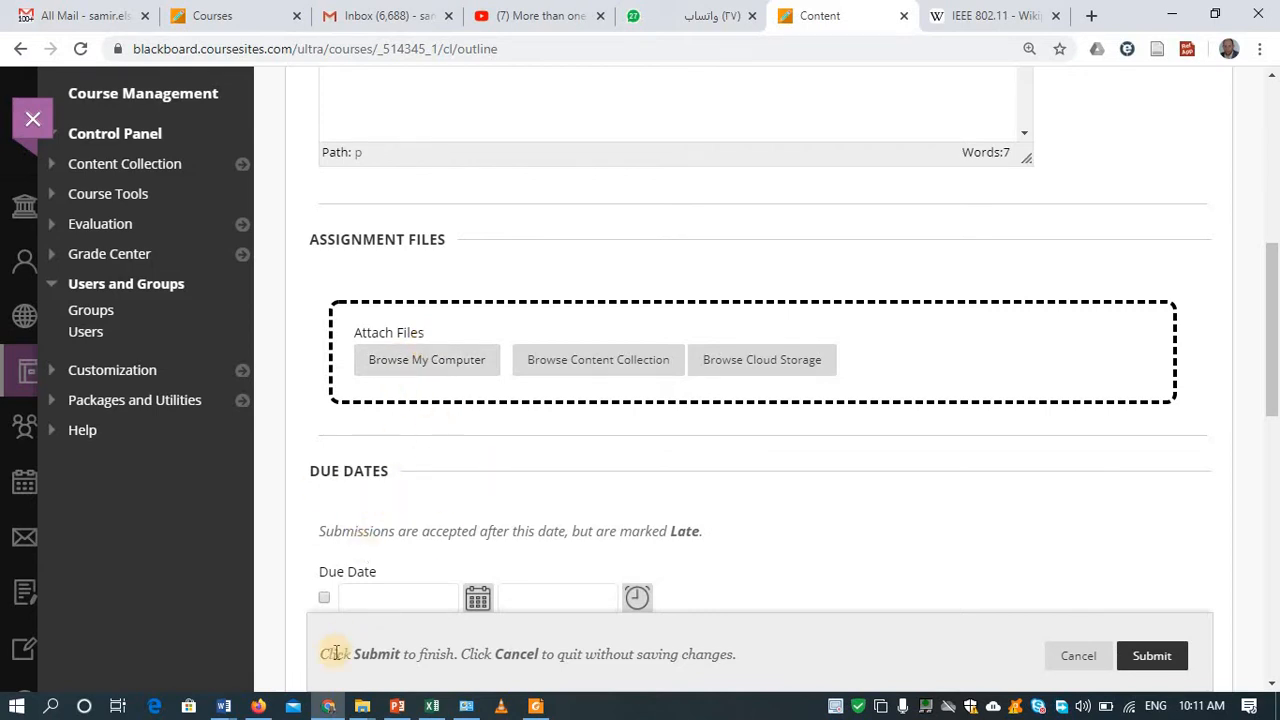
{"action": "mouse_move", "coordinate": [352, 710]}
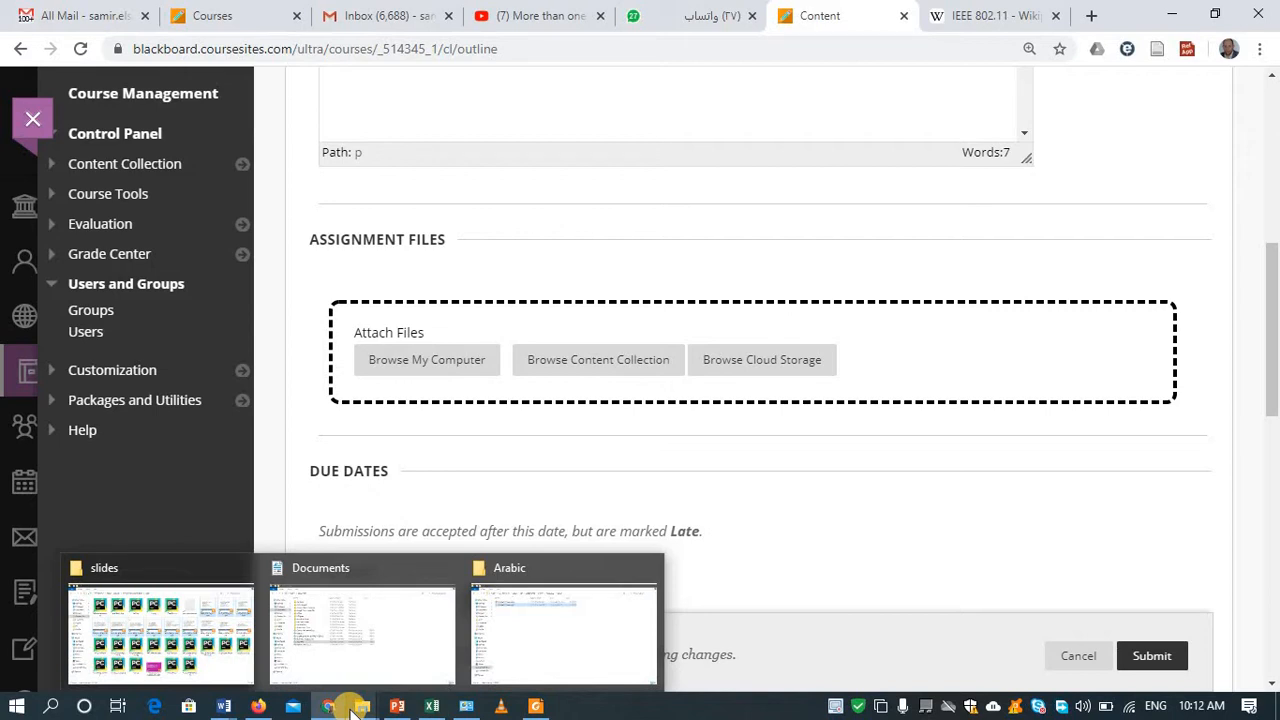
{"action": "left_click", "coordinate": [352, 710]}
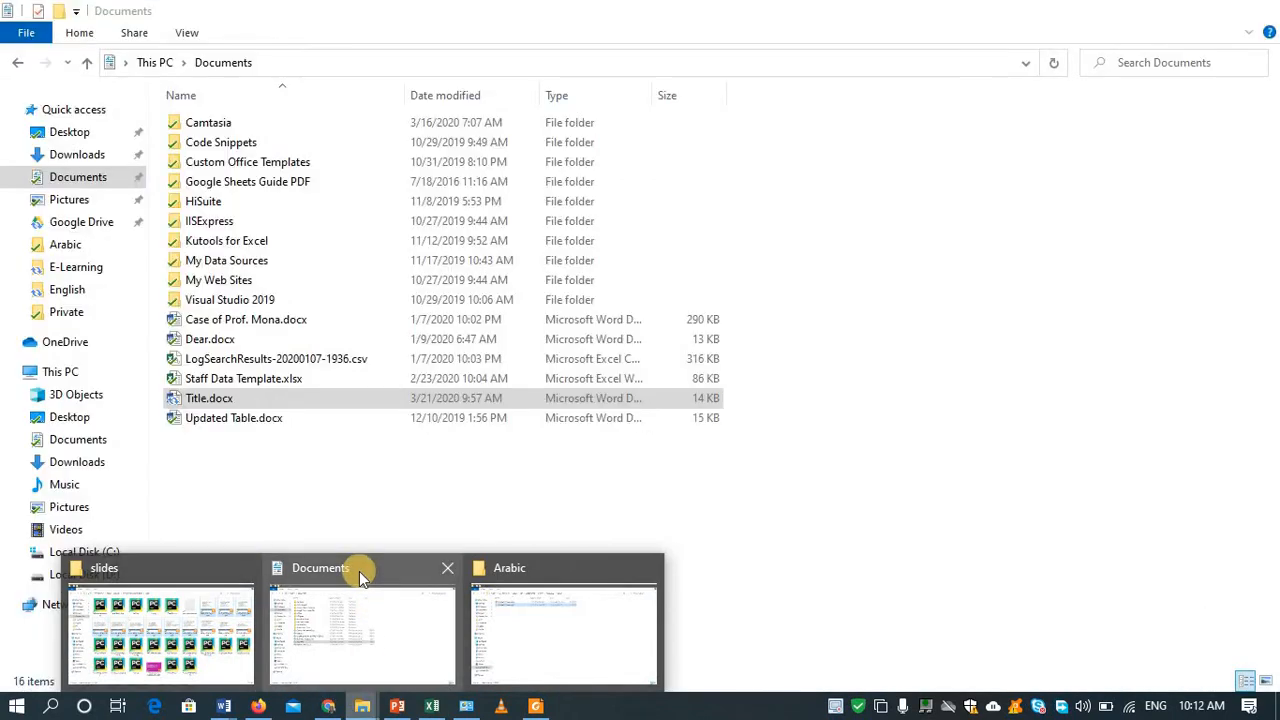
{"action": "left_click", "coordinate": [359, 571]}
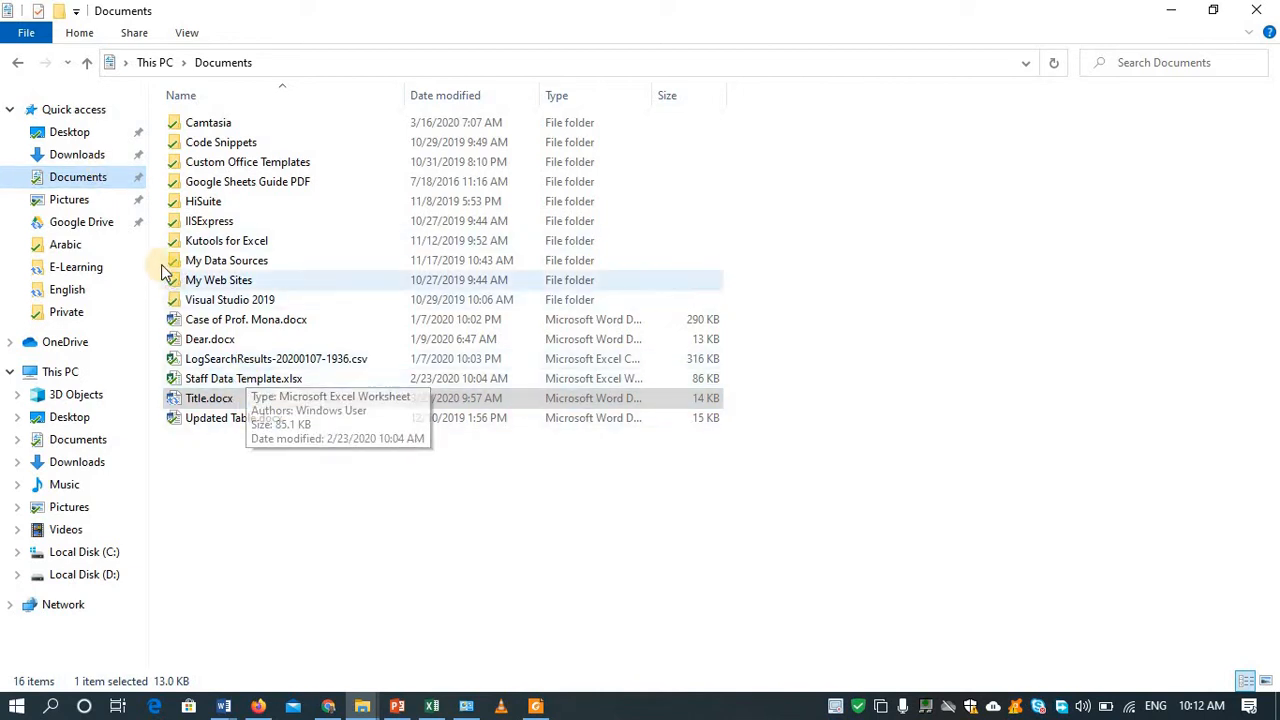
{"action": "left_click", "coordinate": [82, 160]}
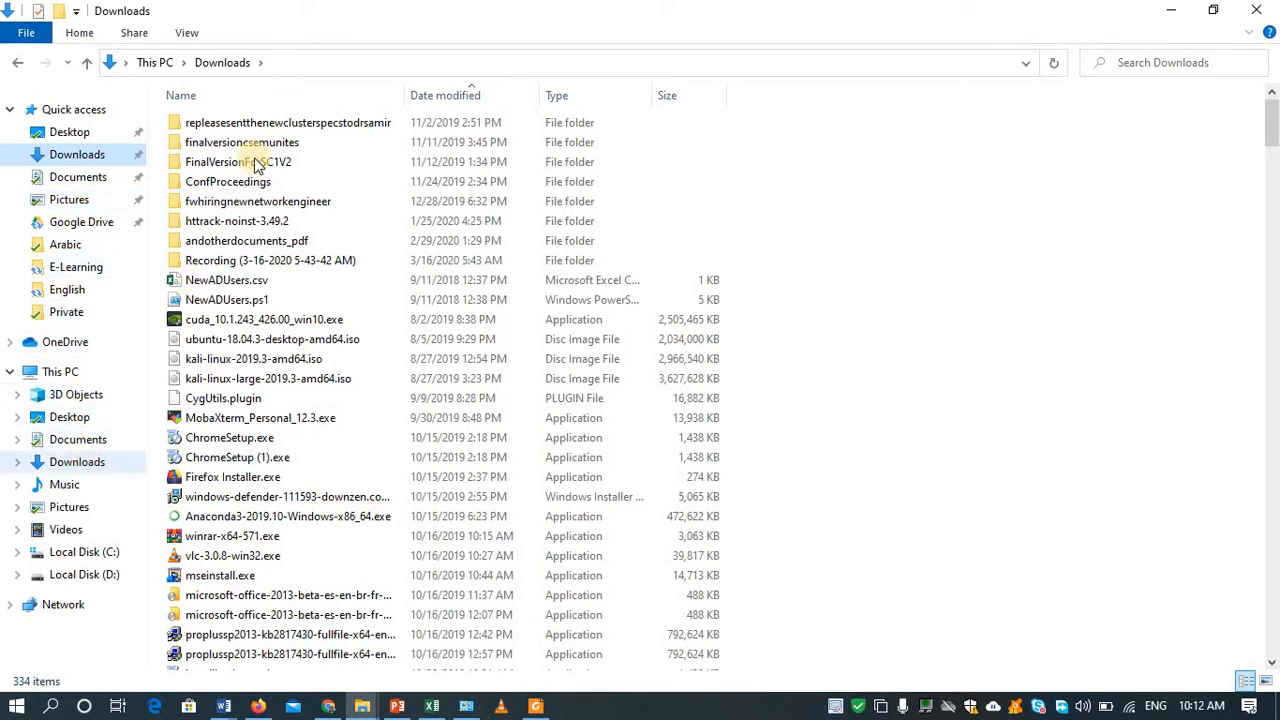
{"action": "left_click", "coordinate": [466, 100]}
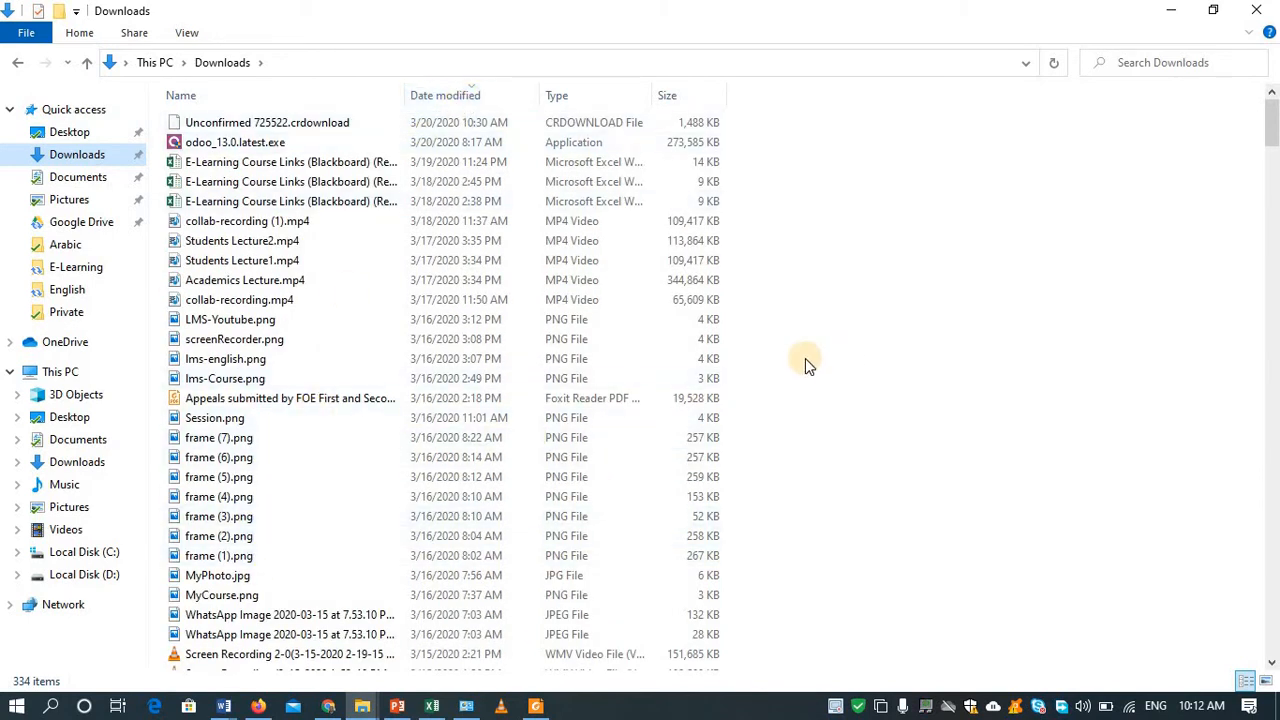
{"action": "left_click", "coordinate": [236, 420]}
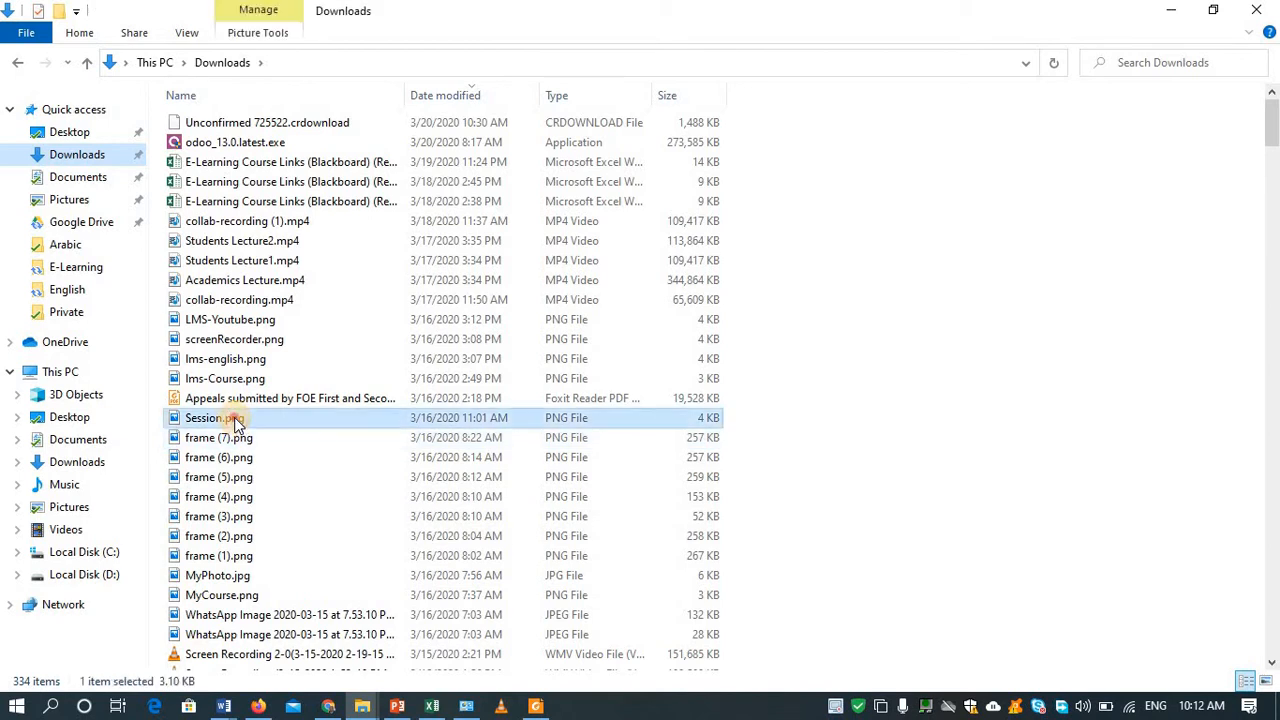
{"action": "left_click_drag", "start_coordinate": [236, 420], "coordinate": [572, 370]}
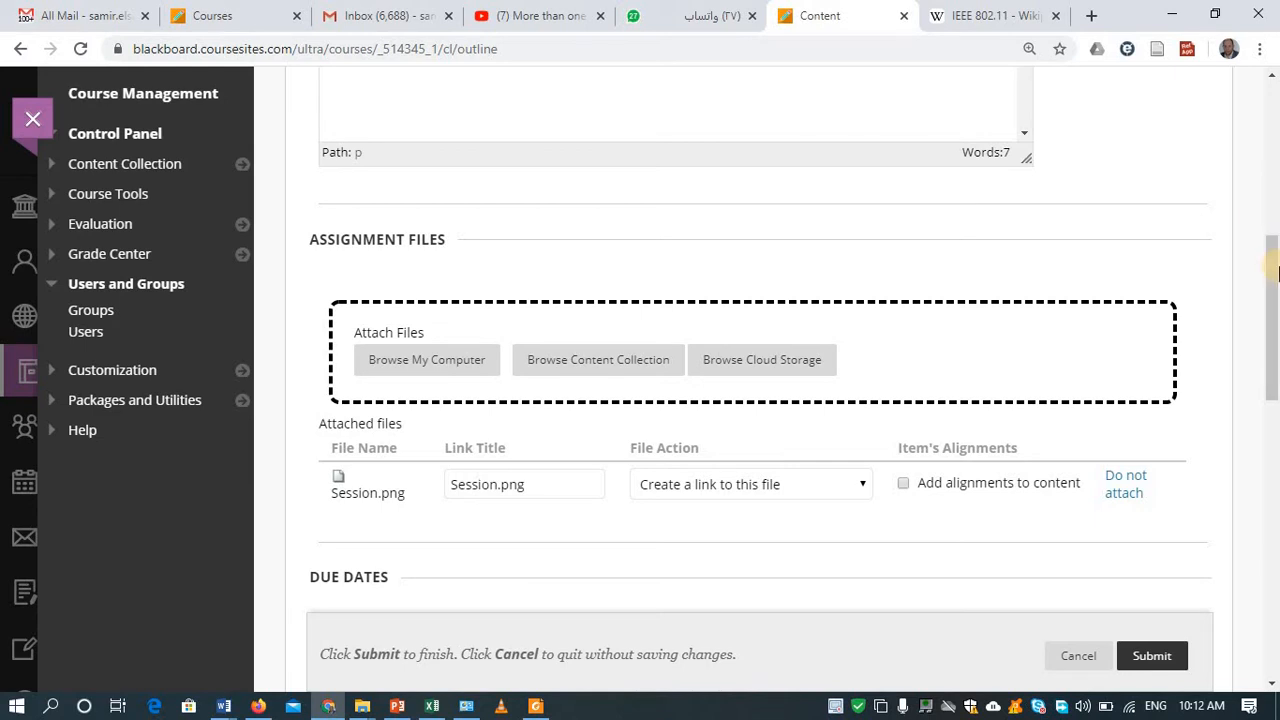
Set the assignment's points possible to 15
{"action": "left_click_drag", "start_coordinate": [1266, 312], "coordinate": [1263, 380]}
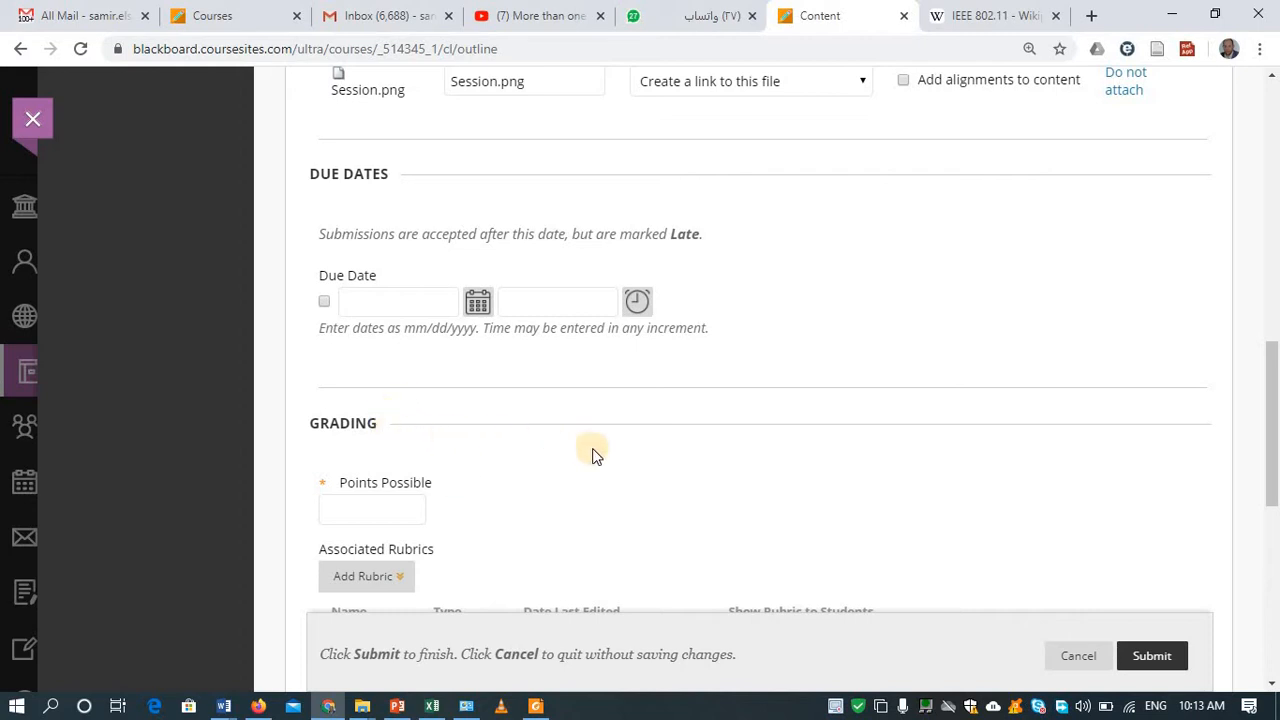
{"action": "left_click", "coordinate": [374, 512]}
{"action": "type", "text": "15"}
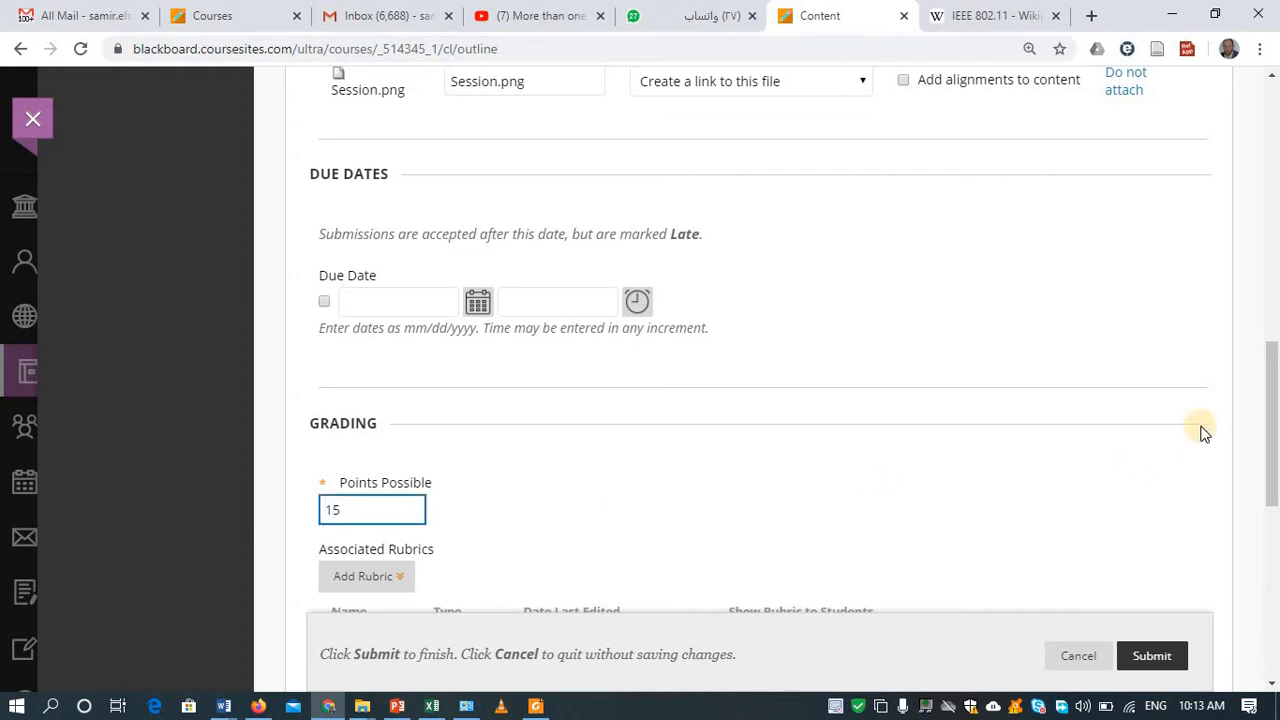
In the assignment's submission details, allow multiple attempts with a maximum of 2
{"action": "left_click_drag", "start_coordinate": [1272, 441], "coordinate": [1272, 510]}
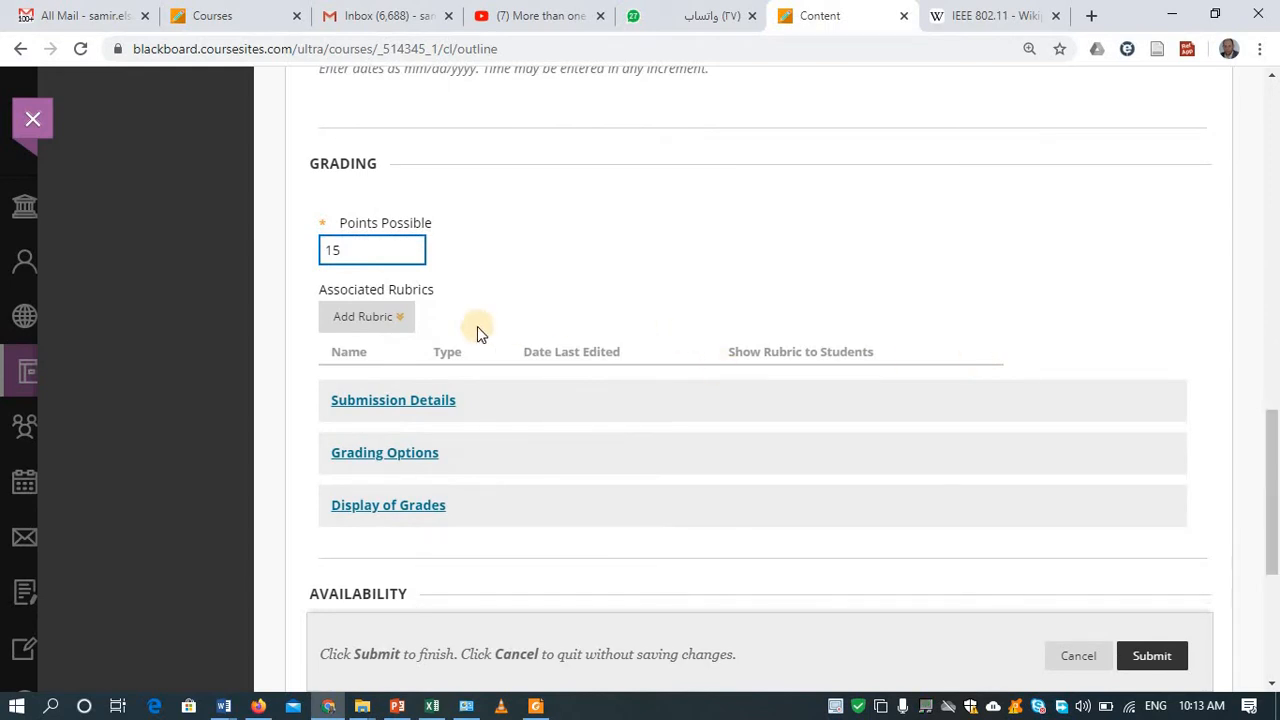
{"action": "left_click", "coordinate": [398, 330]}
{"action": "left_click", "coordinate": [440, 410]}
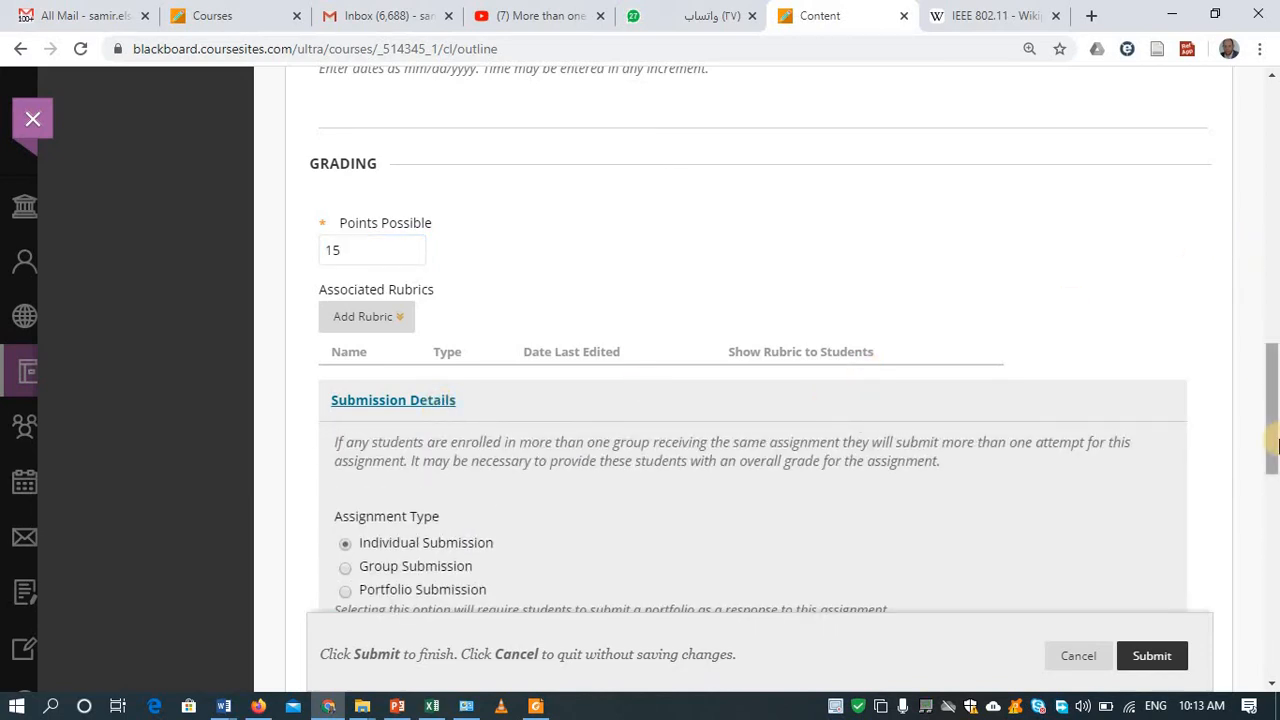
{"action": "left_click_drag", "start_coordinate": [1272, 460], "coordinate": [1272, 507]}
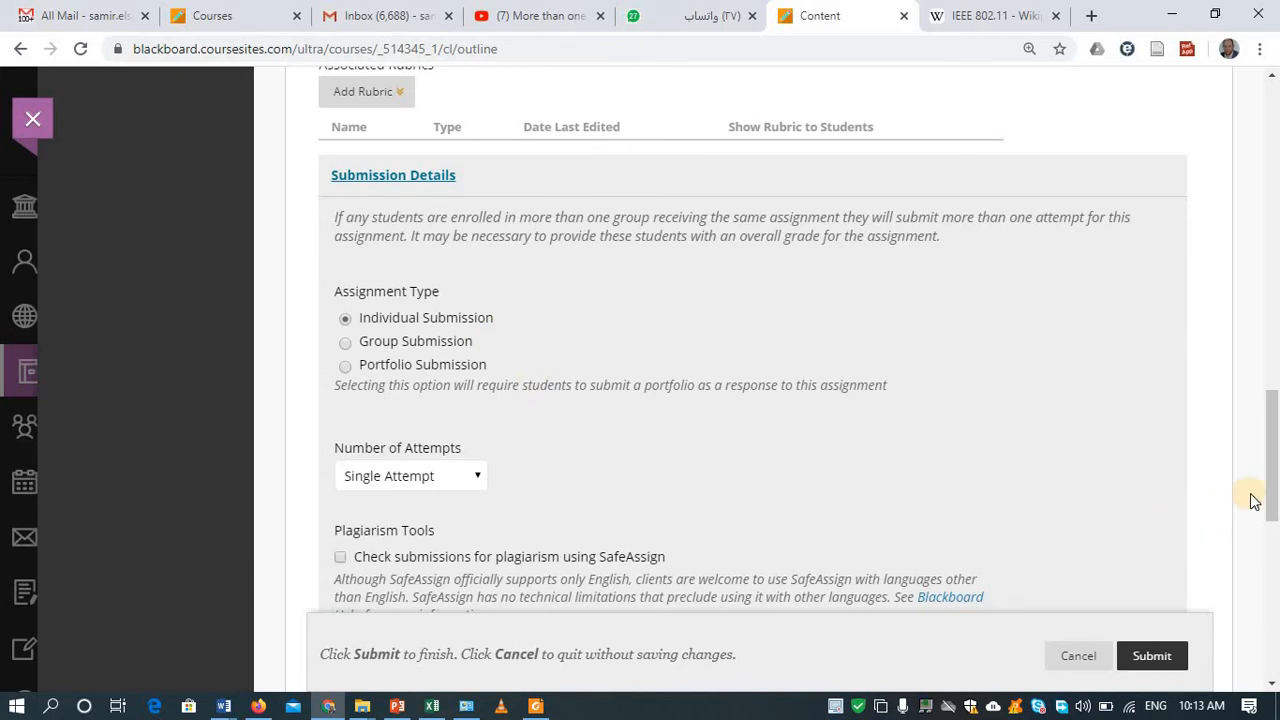
{"action": "scroll", "coordinate": [1272, 480], "scroll_direction": "down", "scroll_amount": 2}
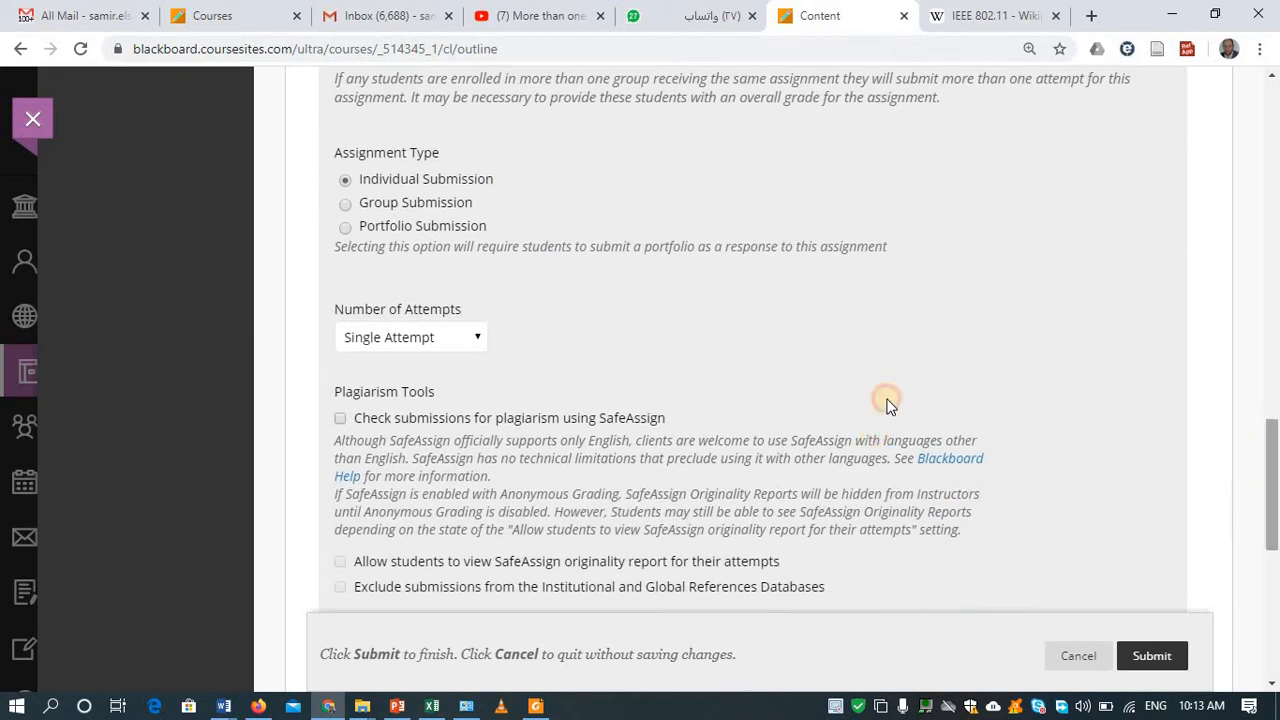
{"action": "left_click", "coordinate": [477, 336]}
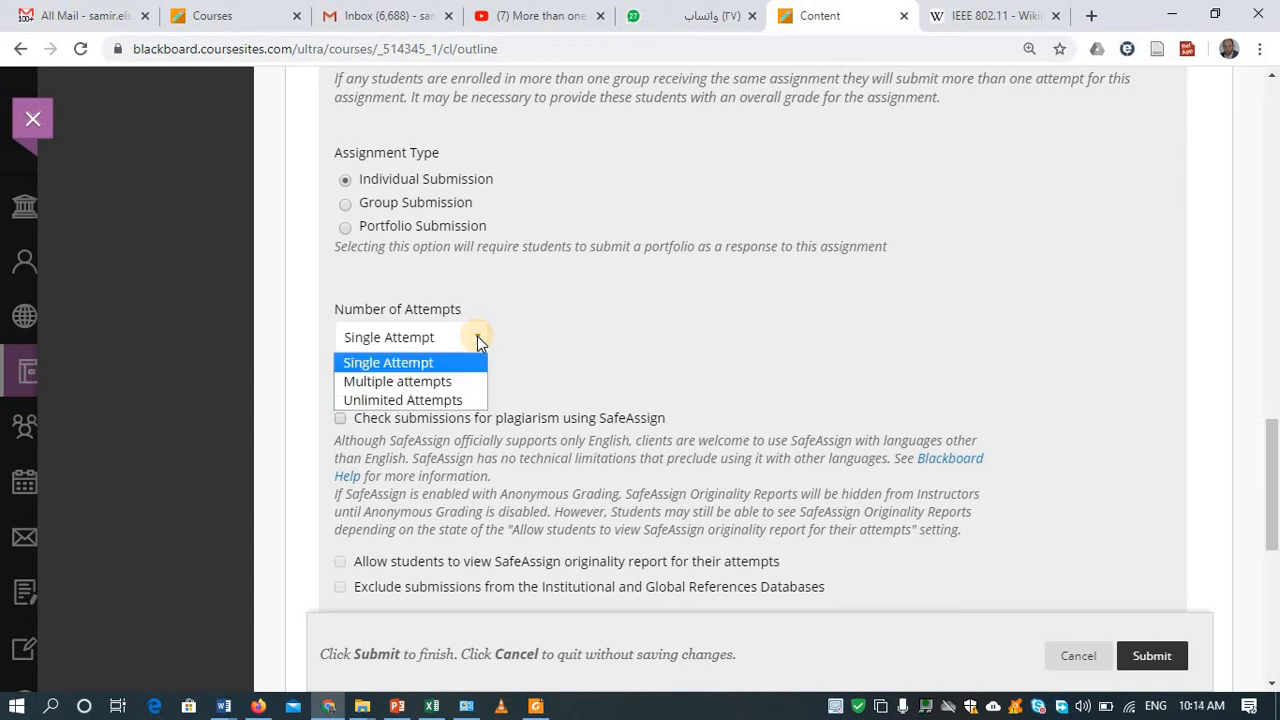
{"action": "left_click", "coordinate": [414, 382]}
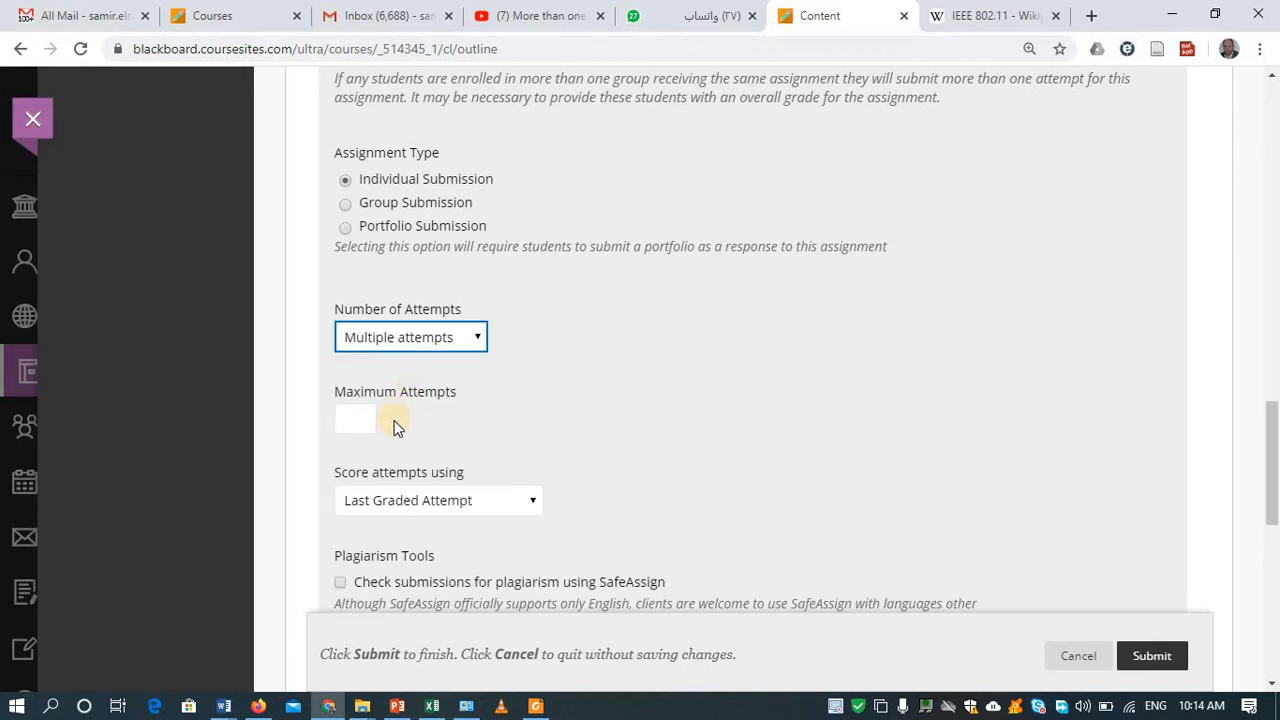
{"action": "left_click", "coordinate": [390, 425]}
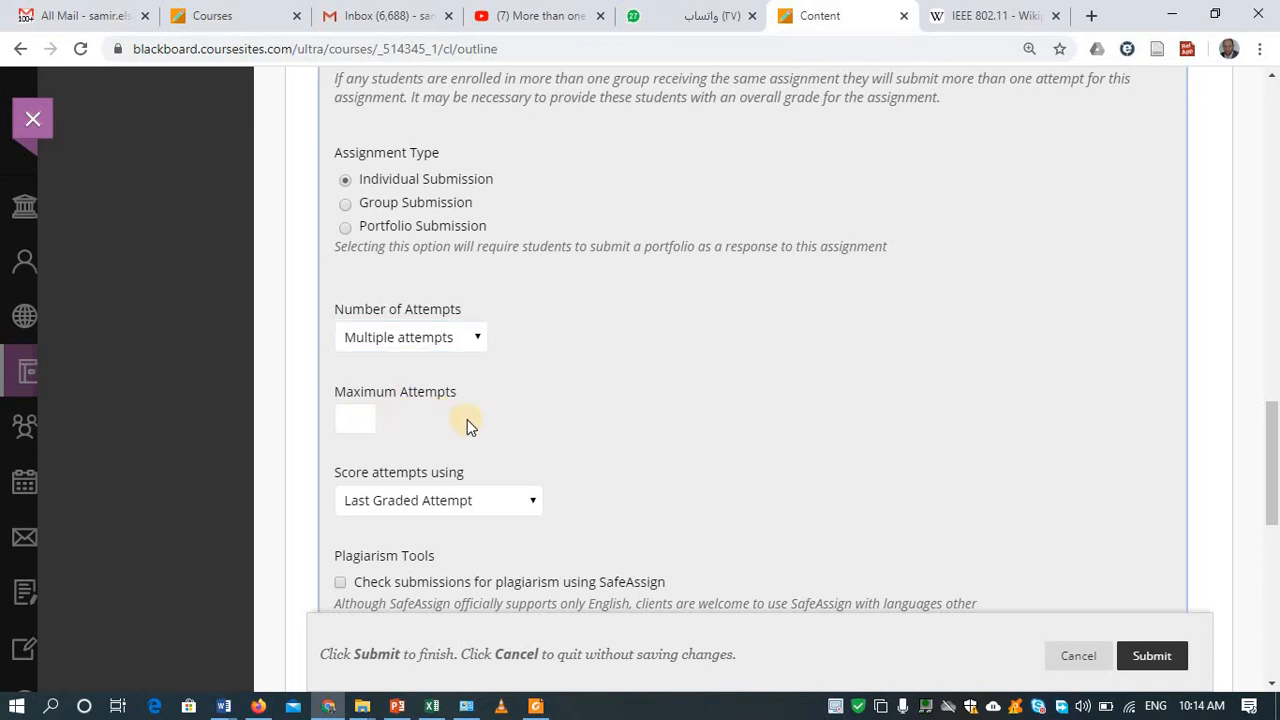
{"action": "left_click", "coordinate": [362, 414]}
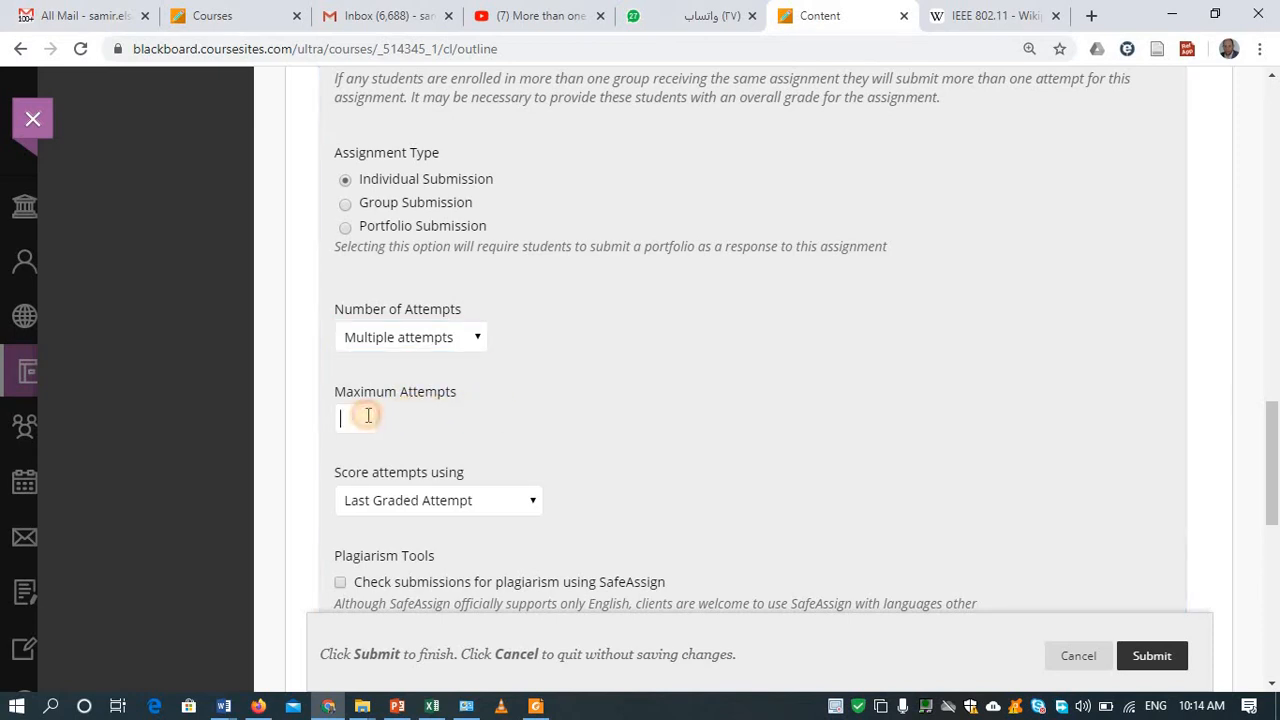
{"action": "type", "text": "2"}
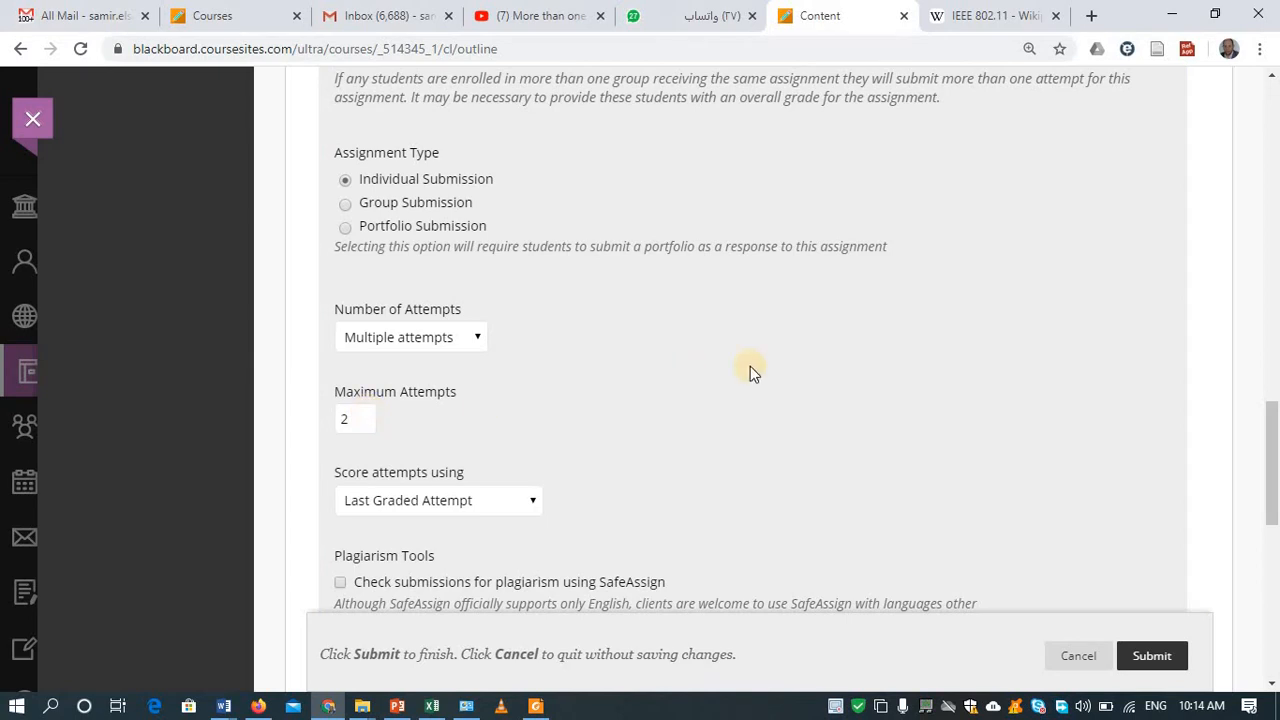
{"action": "left_click_drag", "start_coordinate": [1272, 436], "coordinate": [1274, 486]}
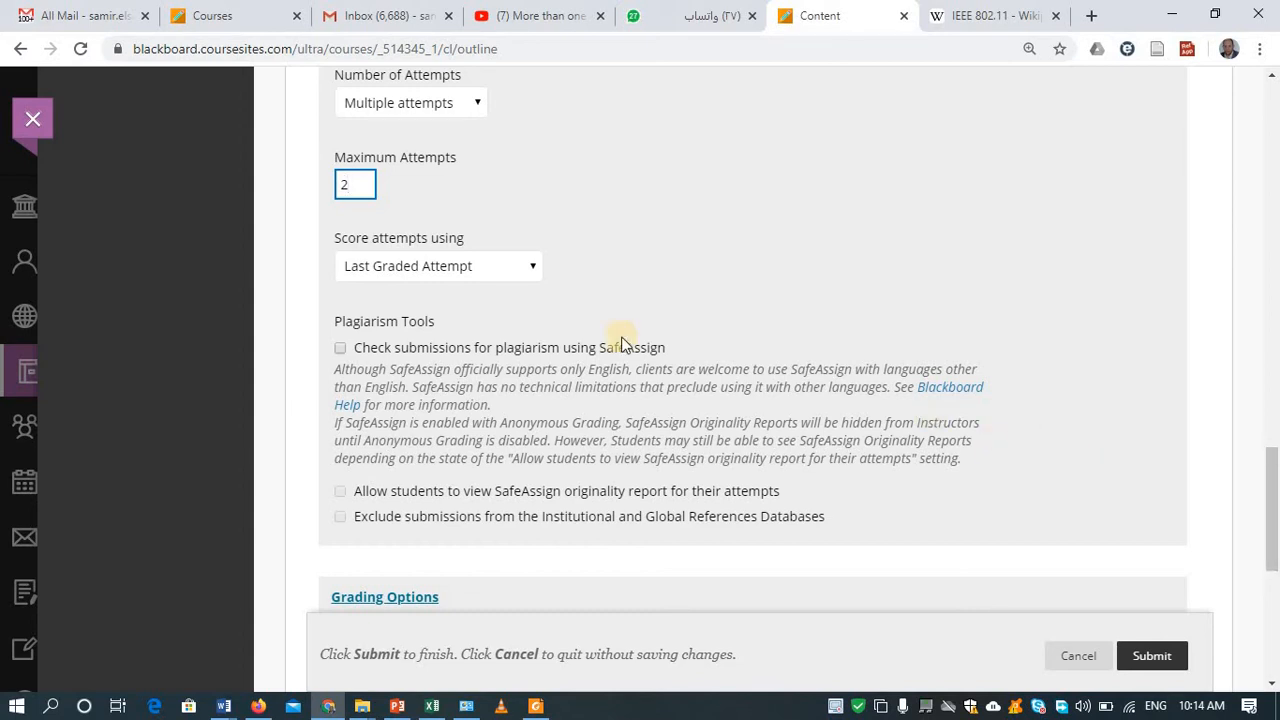
Enable the SafeAssign plagiarism check for submissions and allow students to view the originality report for their attempts
{"action": "left_click", "coordinate": [474, 268]}
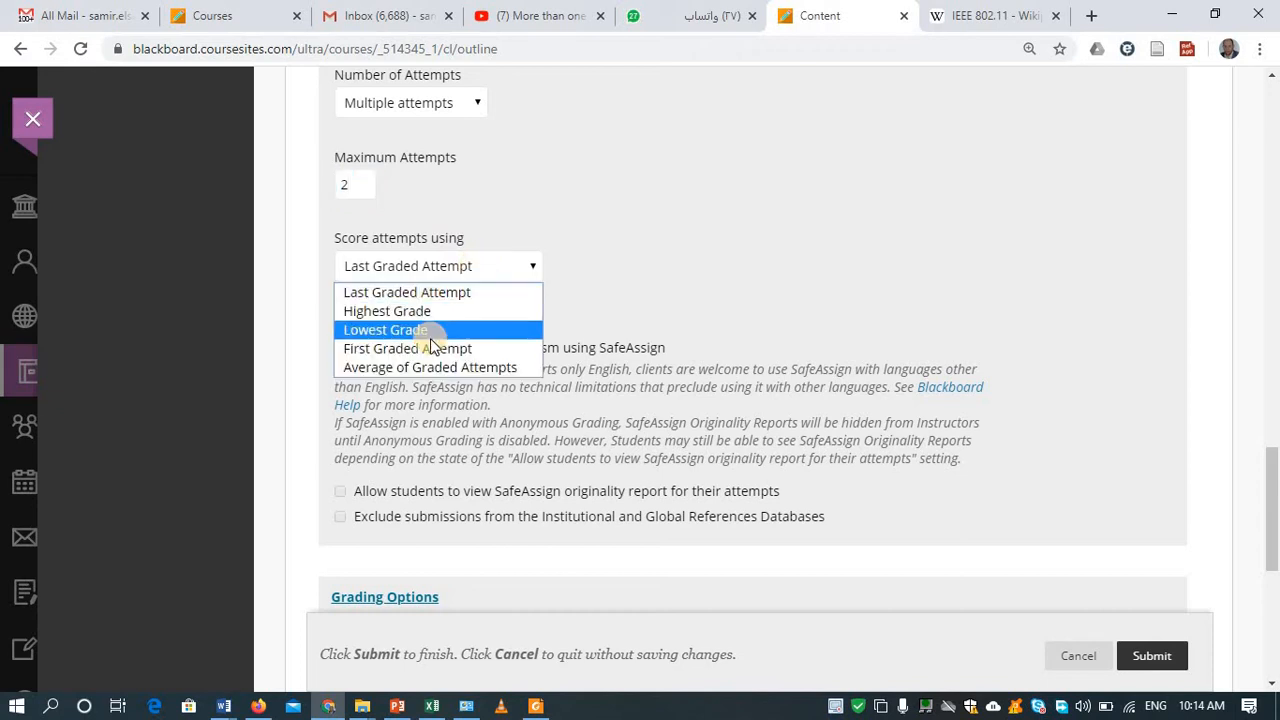
{"action": "left_click", "coordinate": [642, 217]}
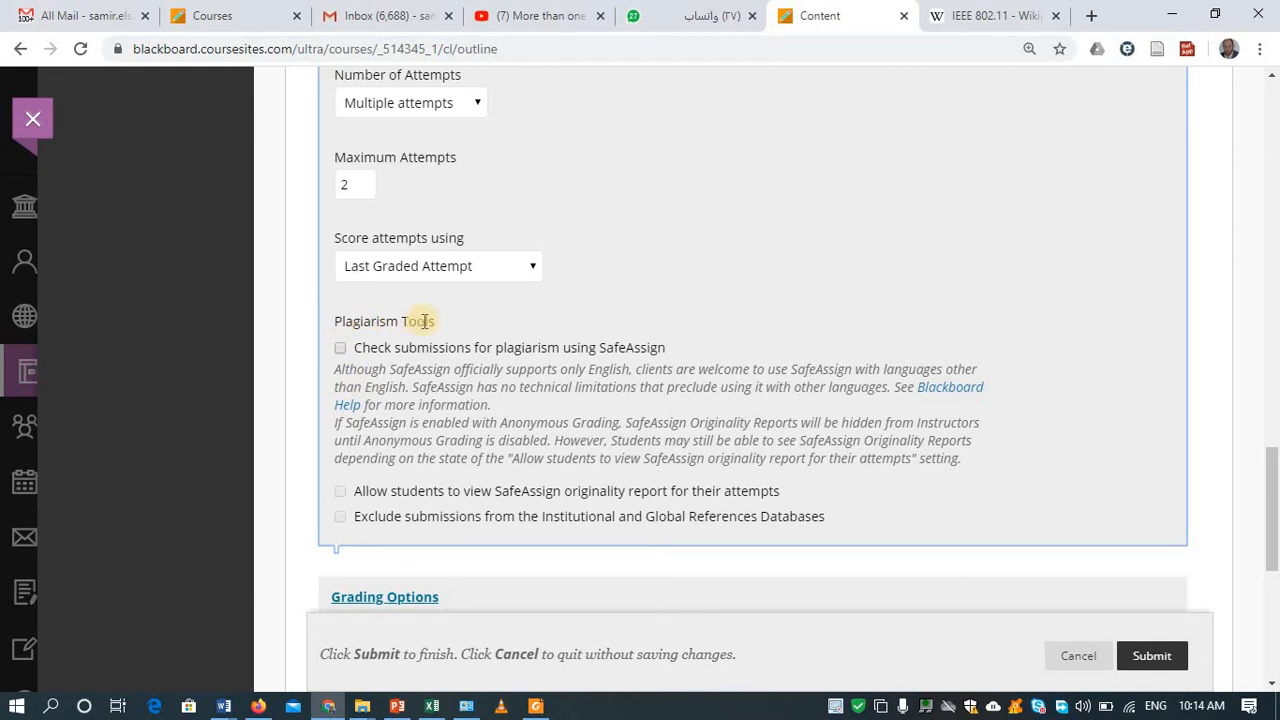
{"action": "left_click", "coordinate": [340, 349]}
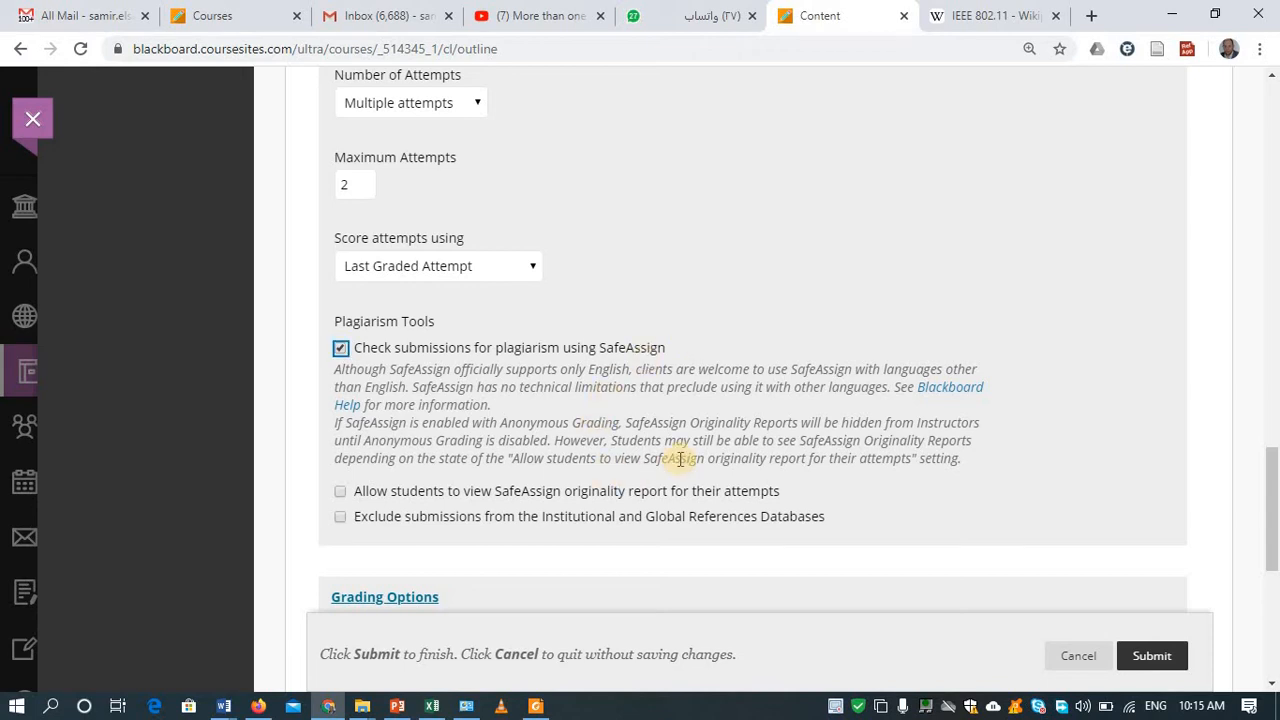
{"action": "left_click", "coordinate": [612, 493]}
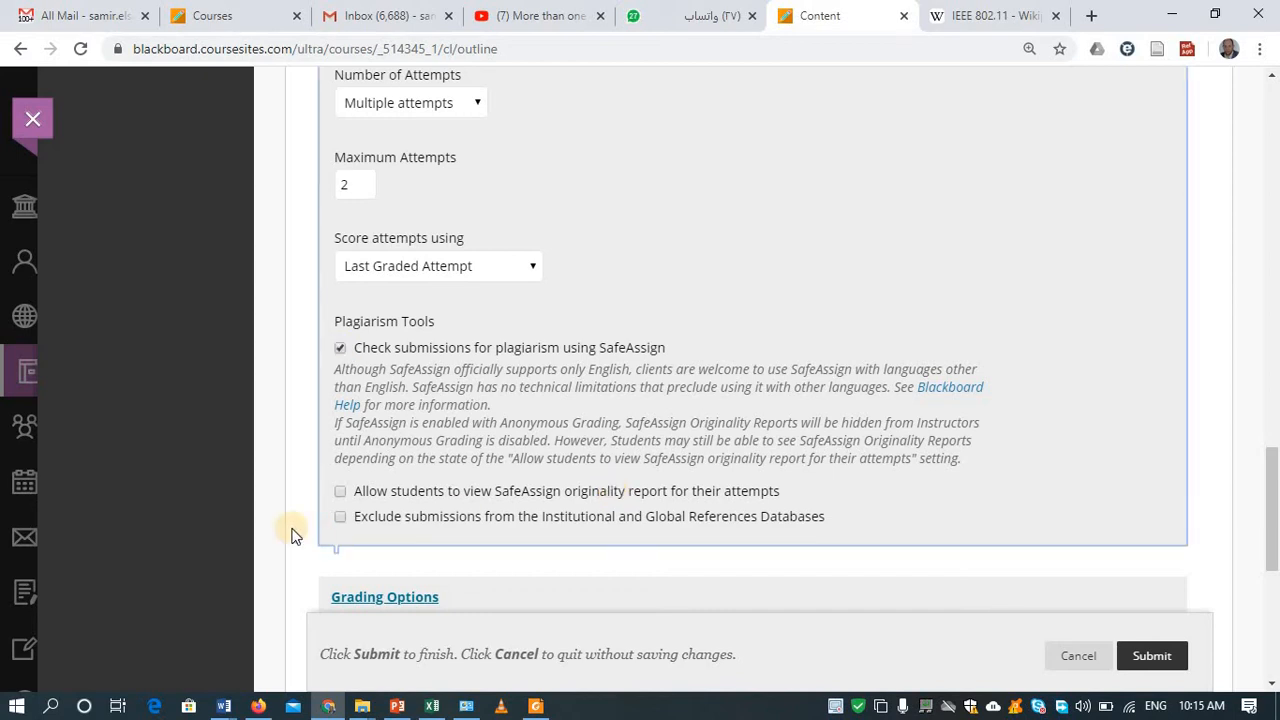
{"action": "left_click", "coordinate": [341, 490]}
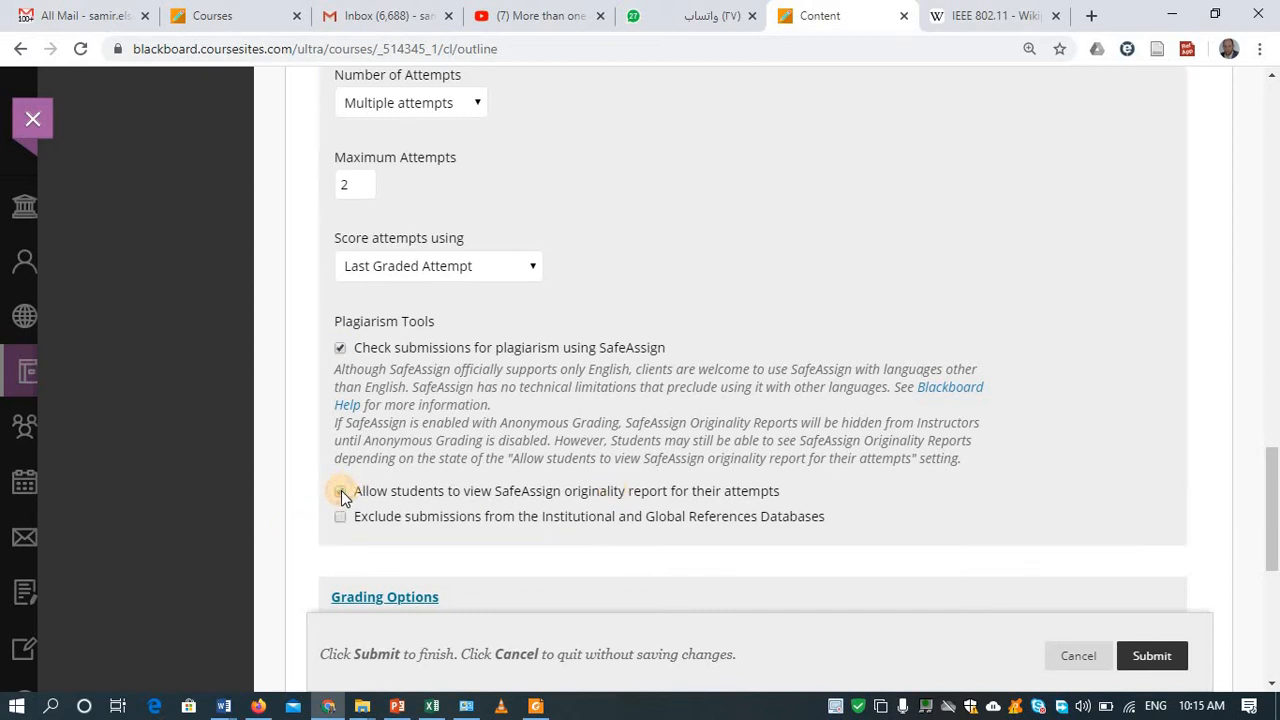
Enable tracking of the number of views in the availability settings and submit the new assignment
{"action": "left_click_drag", "start_coordinate": [1270, 500], "coordinate": [1227, 547]}
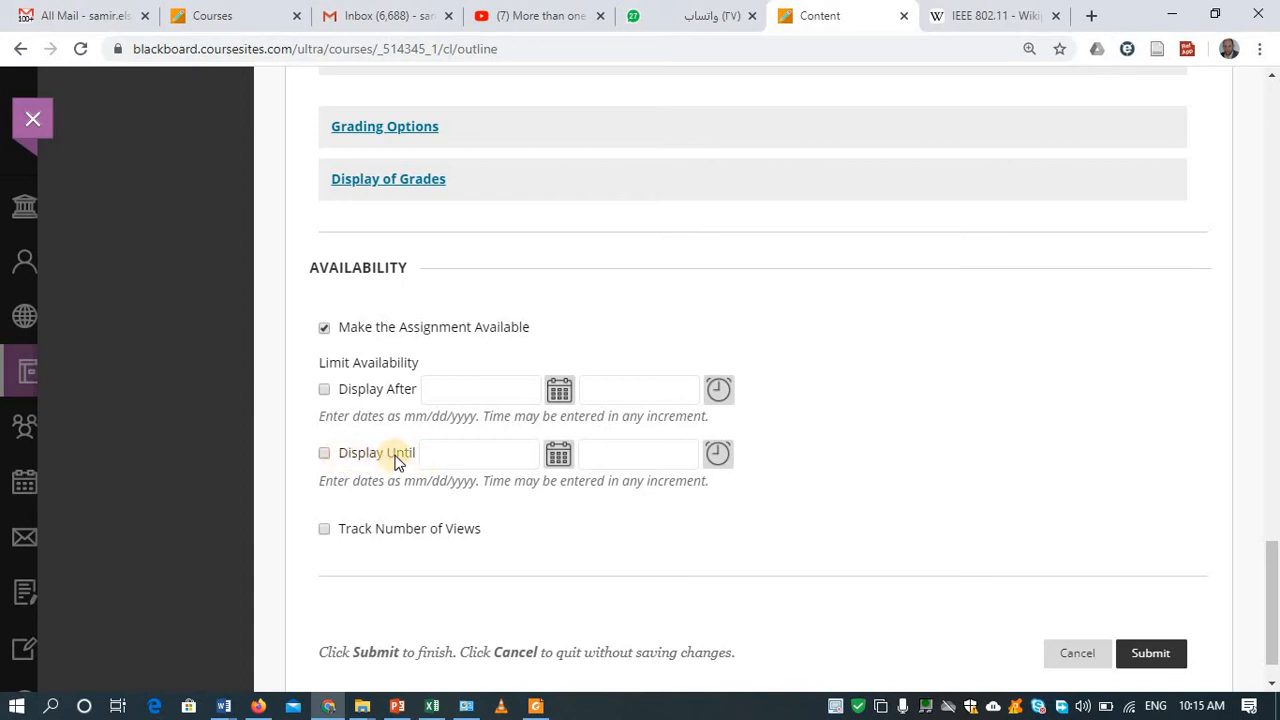
{"action": "left_click", "coordinate": [363, 529]}
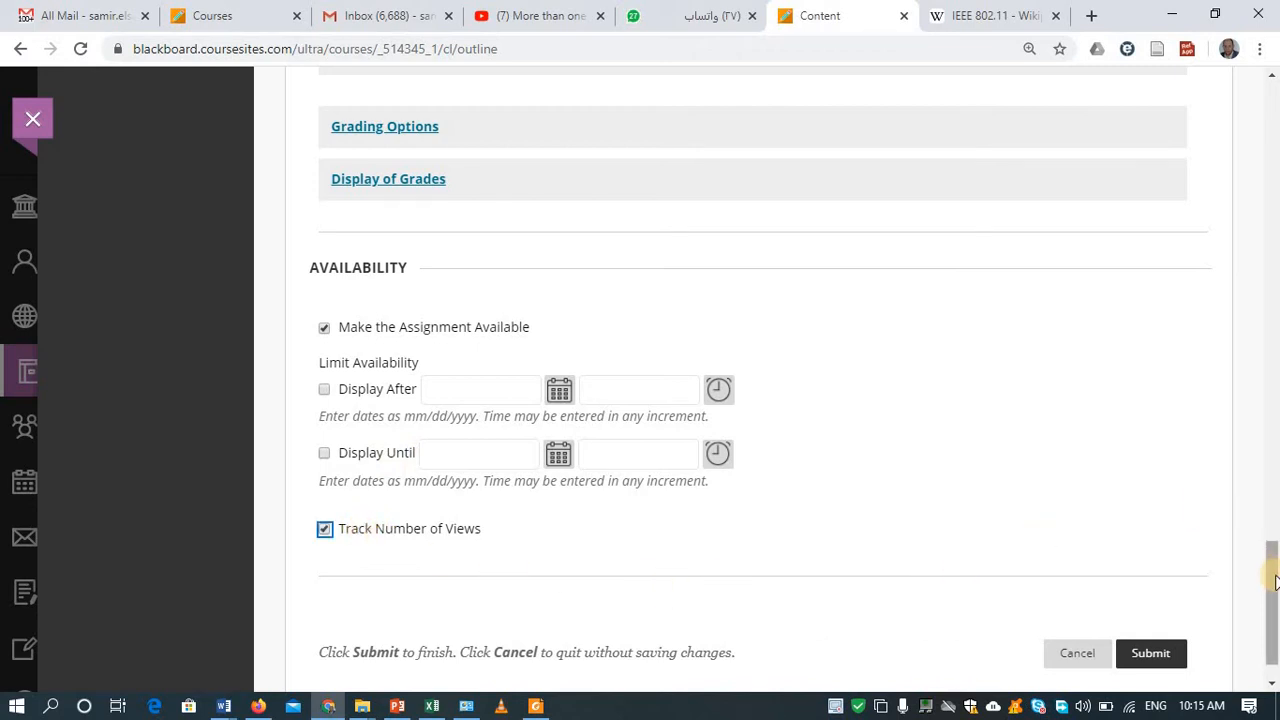
{"action": "left_click_drag", "start_coordinate": [1271, 600], "coordinate": [1270, 615]}
{"action": "left_click", "coordinate": [1166, 612]}
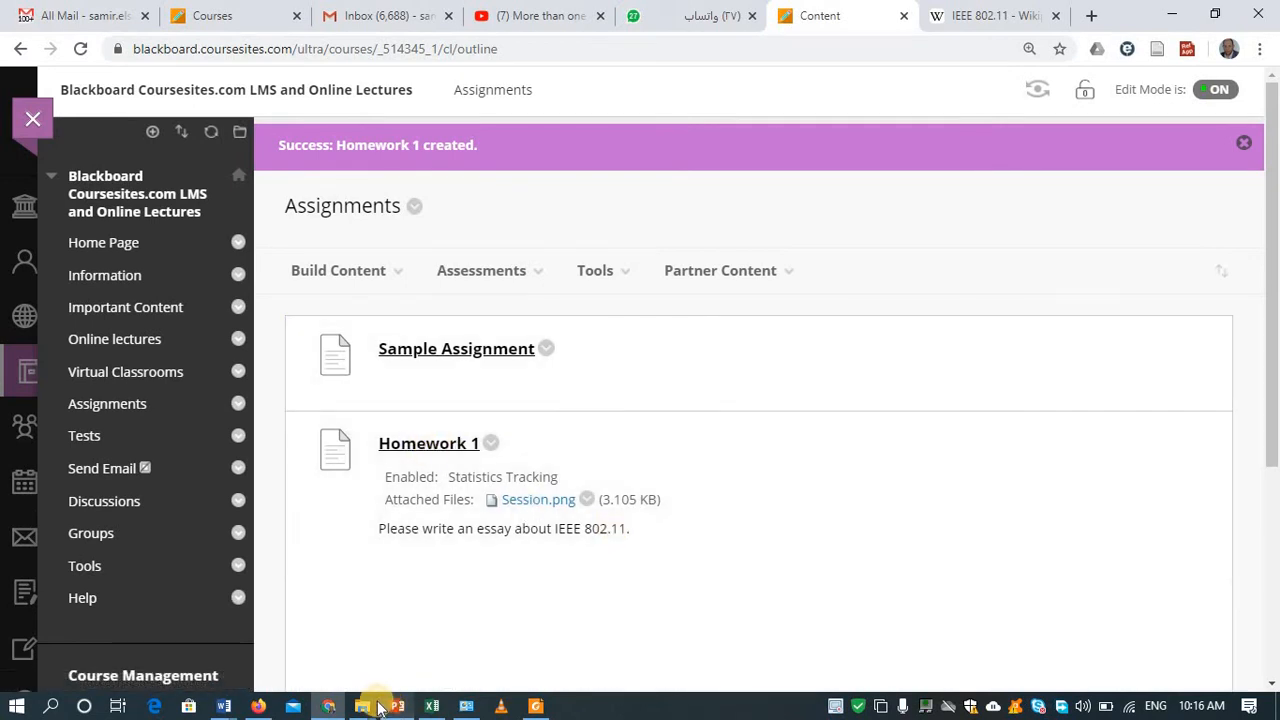
Switch to the student session in Firefox, reload the course, and open Homework 1 from its Assignments area
{"action": "left_click", "coordinate": [254, 708]}
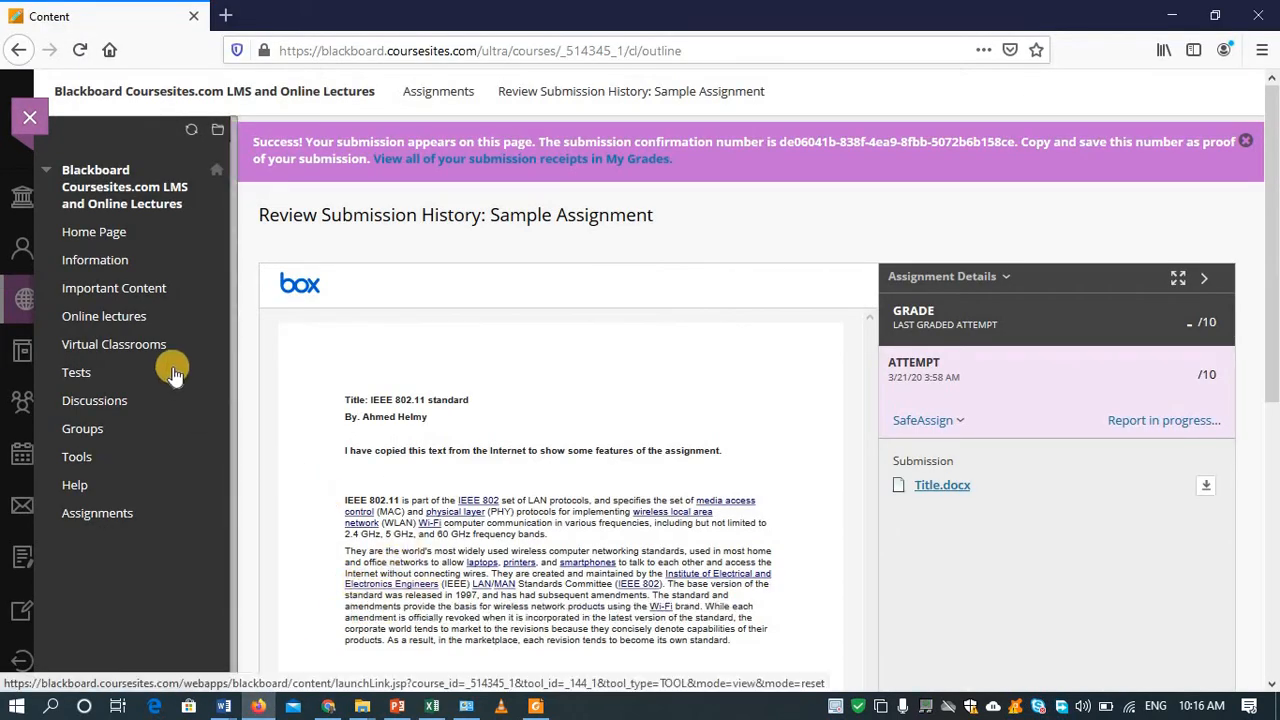
{"action": "left_click", "coordinate": [330, 50]}
{"action": "left_click", "coordinate": [340, 55]}
{"action": "key", "text": "Return"}
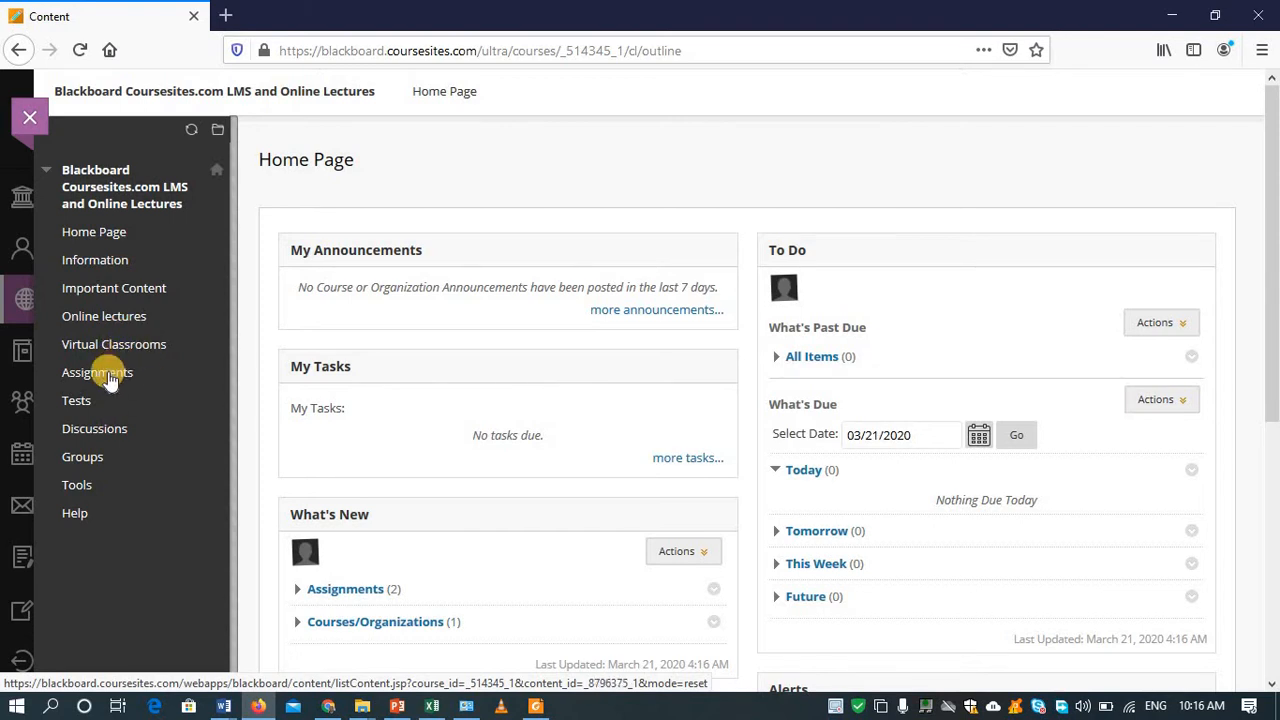
{"action": "left_click", "coordinate": [110, 381]}
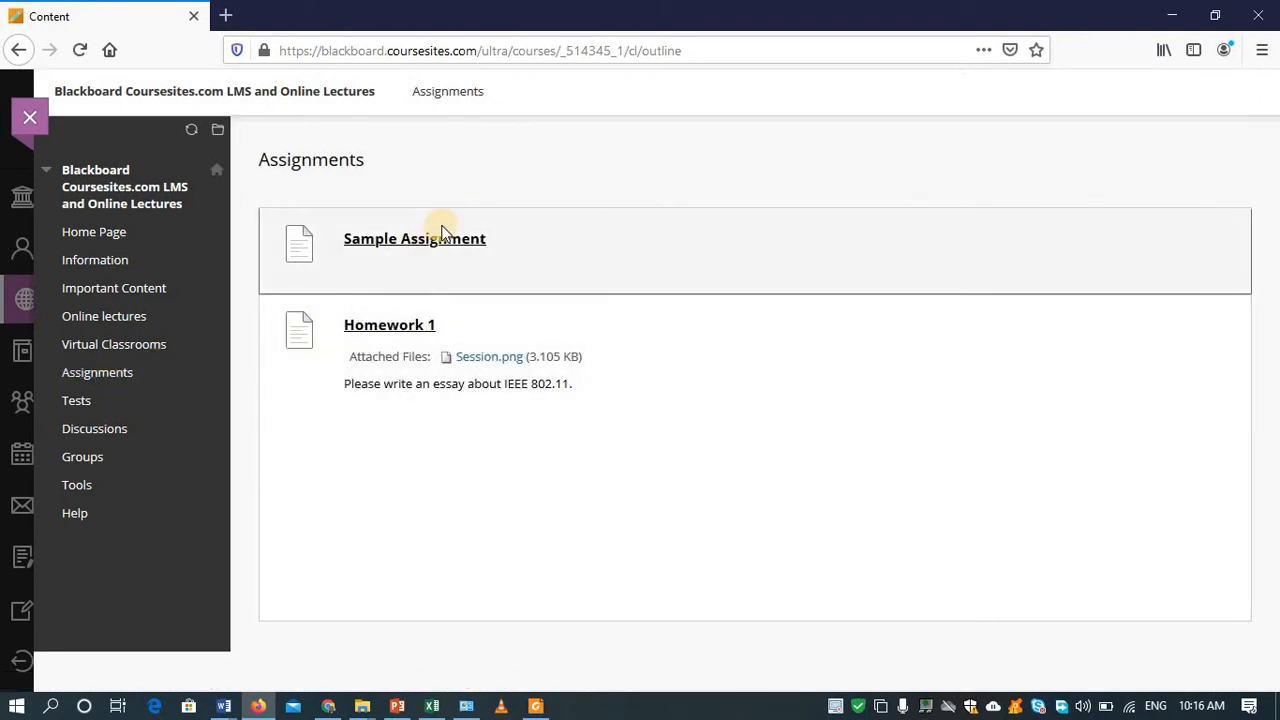
{"action": "left_click", "coordinate": [405, 327]}
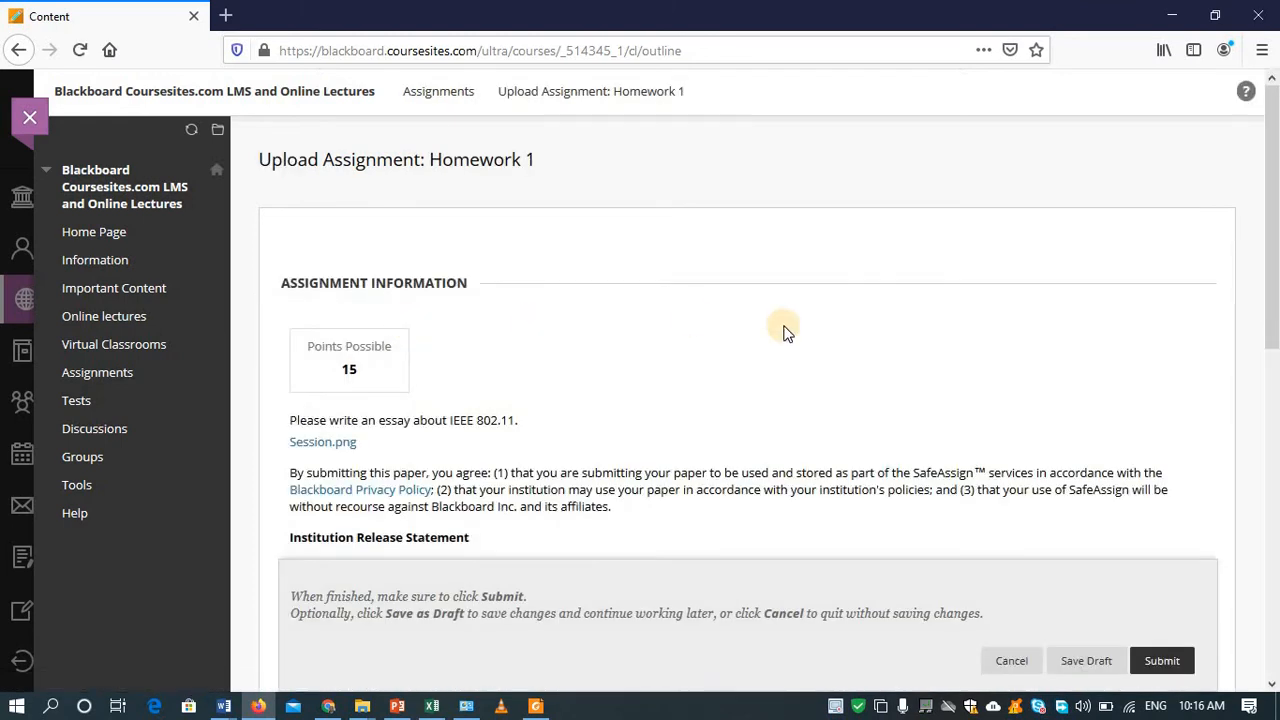
Open the text submission editor for Homework 1 and expand its full set of formatting tools
{"action": "left_click", "coordinate": [1266, 366]}
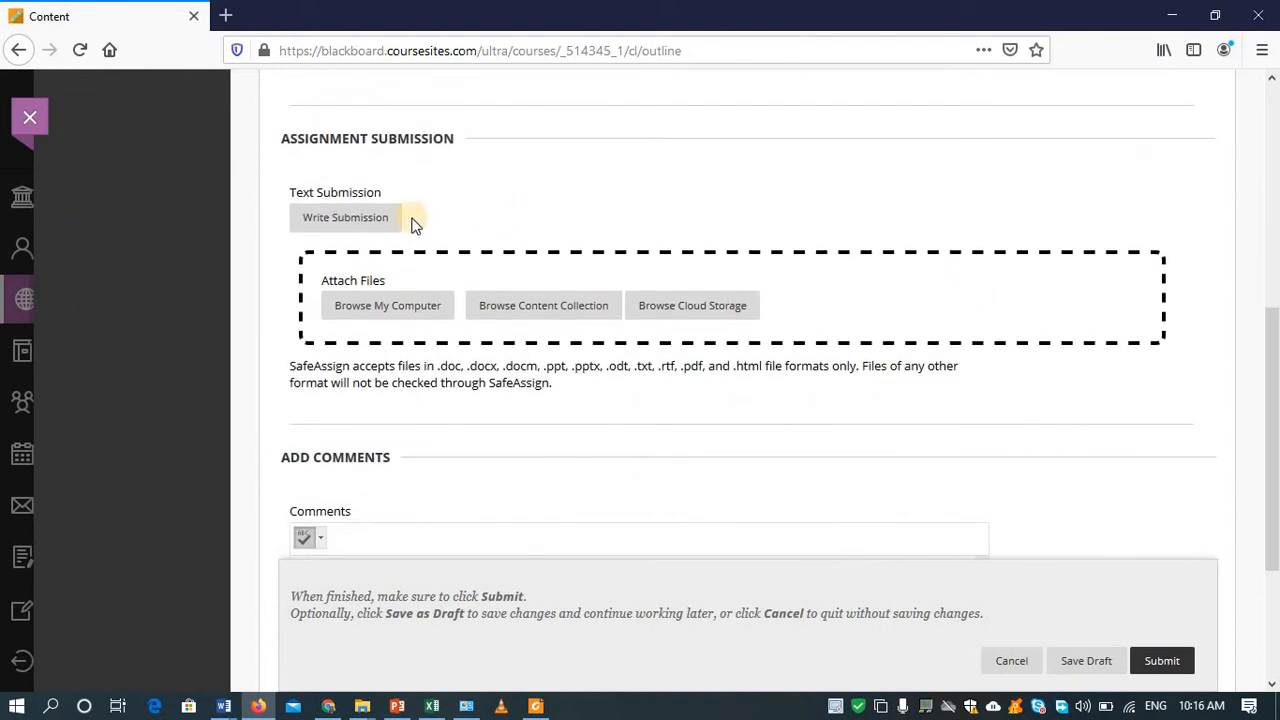
{"action": "left_click", "coordinate": [388, 220]}
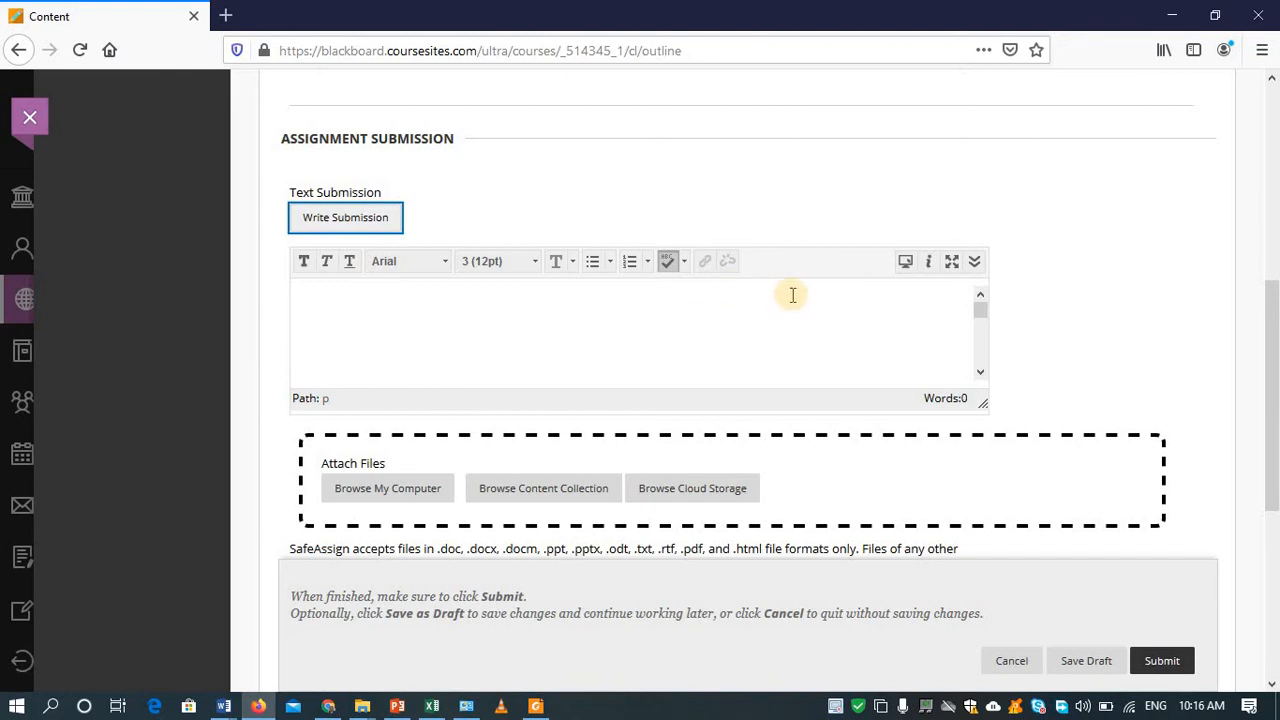
{"action": "left_click", "coordinate": [975, 261]}
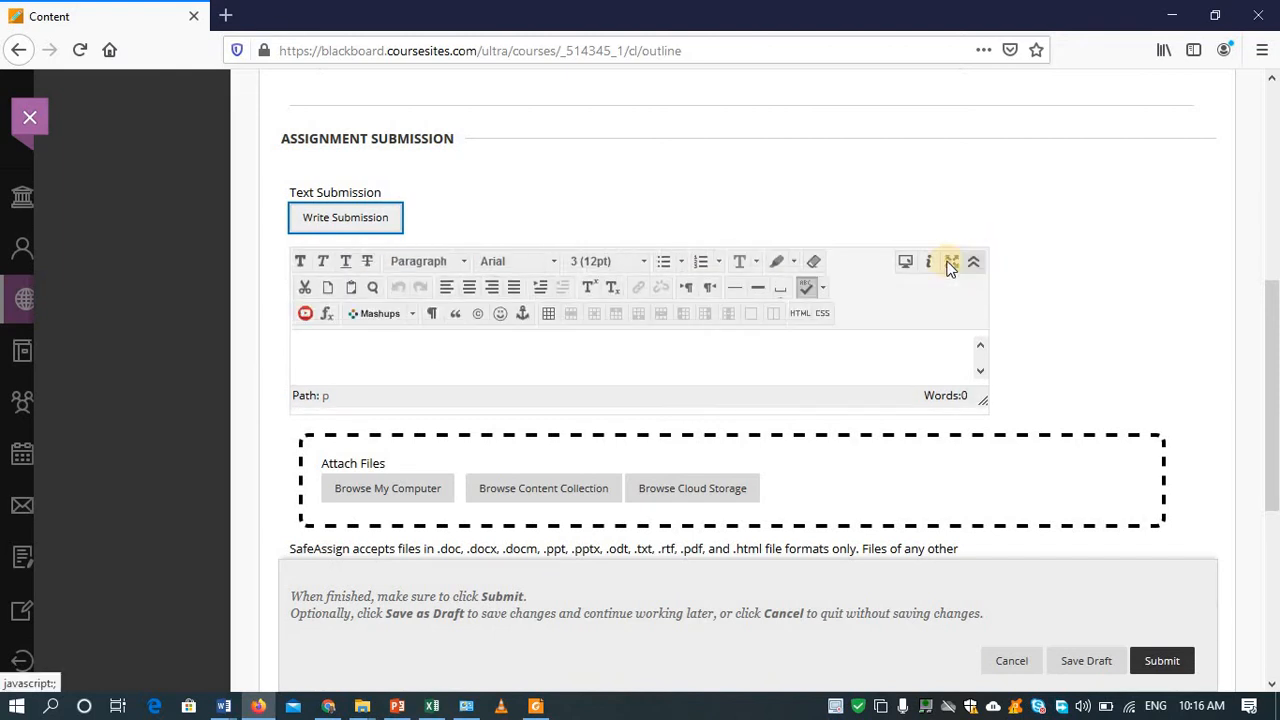
{"action": "left_click", "coordinate": [644, 343]}
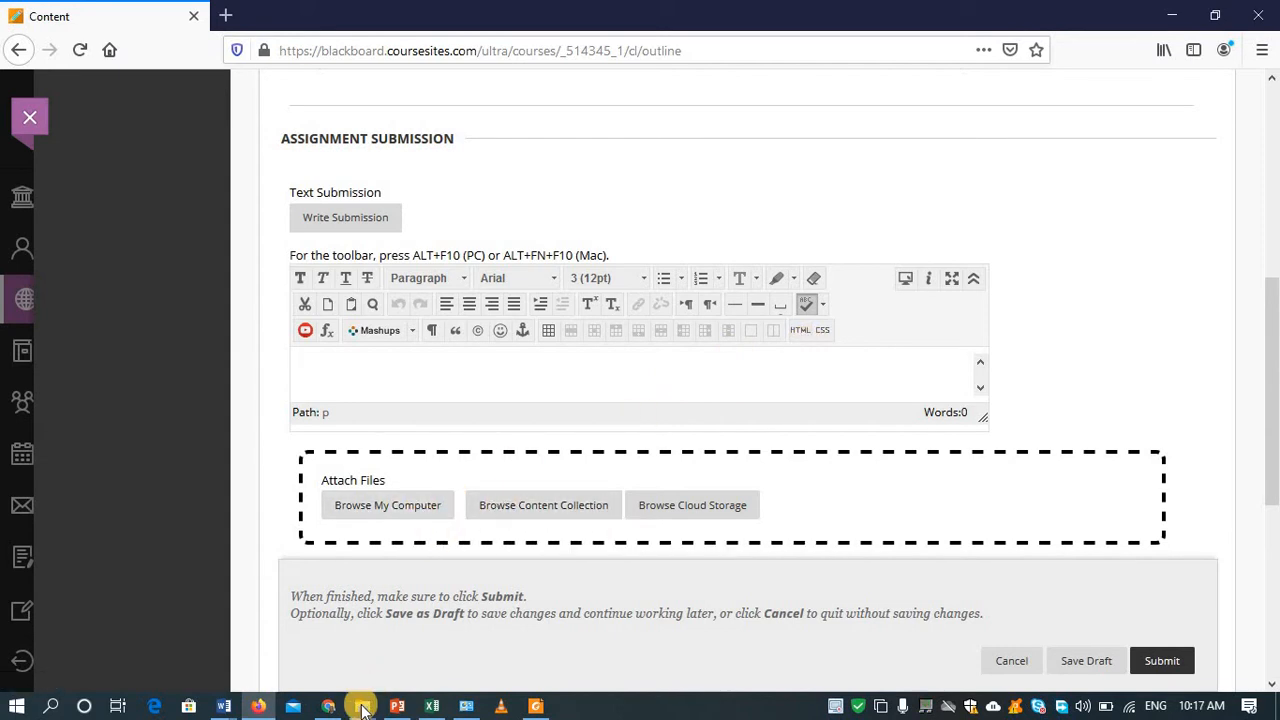
Switch to File Explorer and open the E-Learning folder to find a file for the submission
{"action": "mouse_move", "coordinate": [362, 708]}
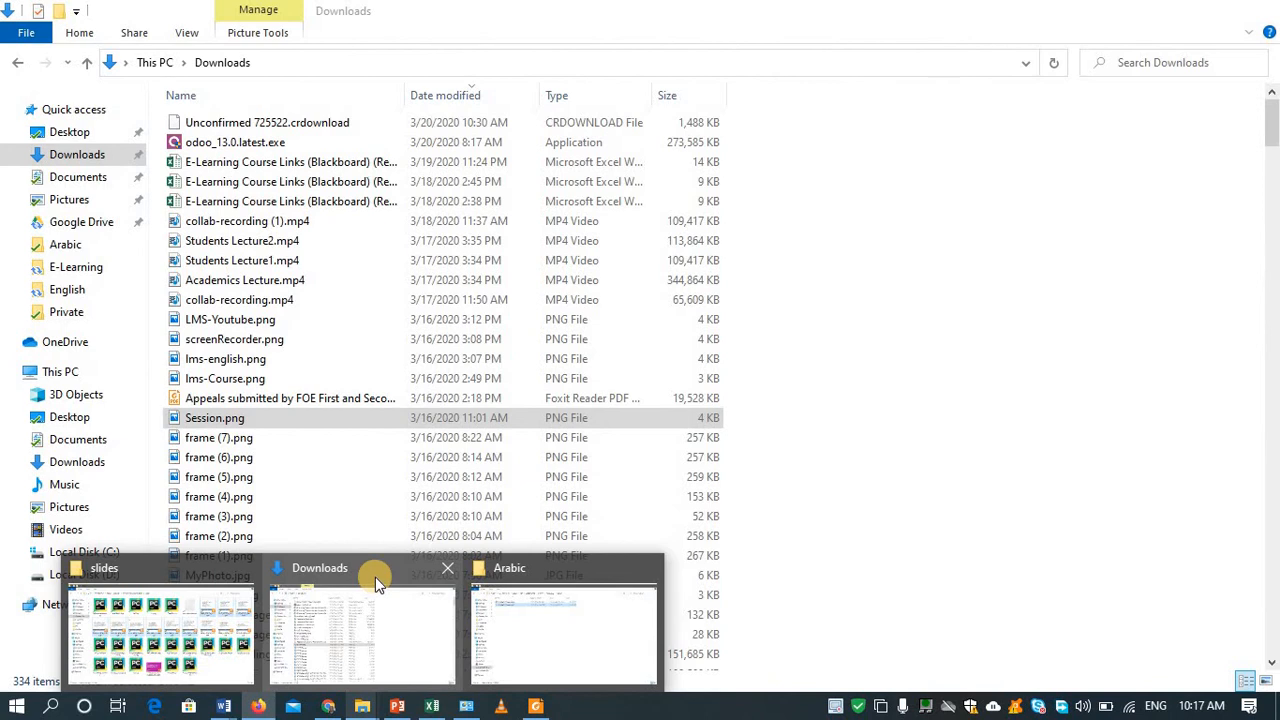
{"action": "left_click", "coordinate": [377, 584]}
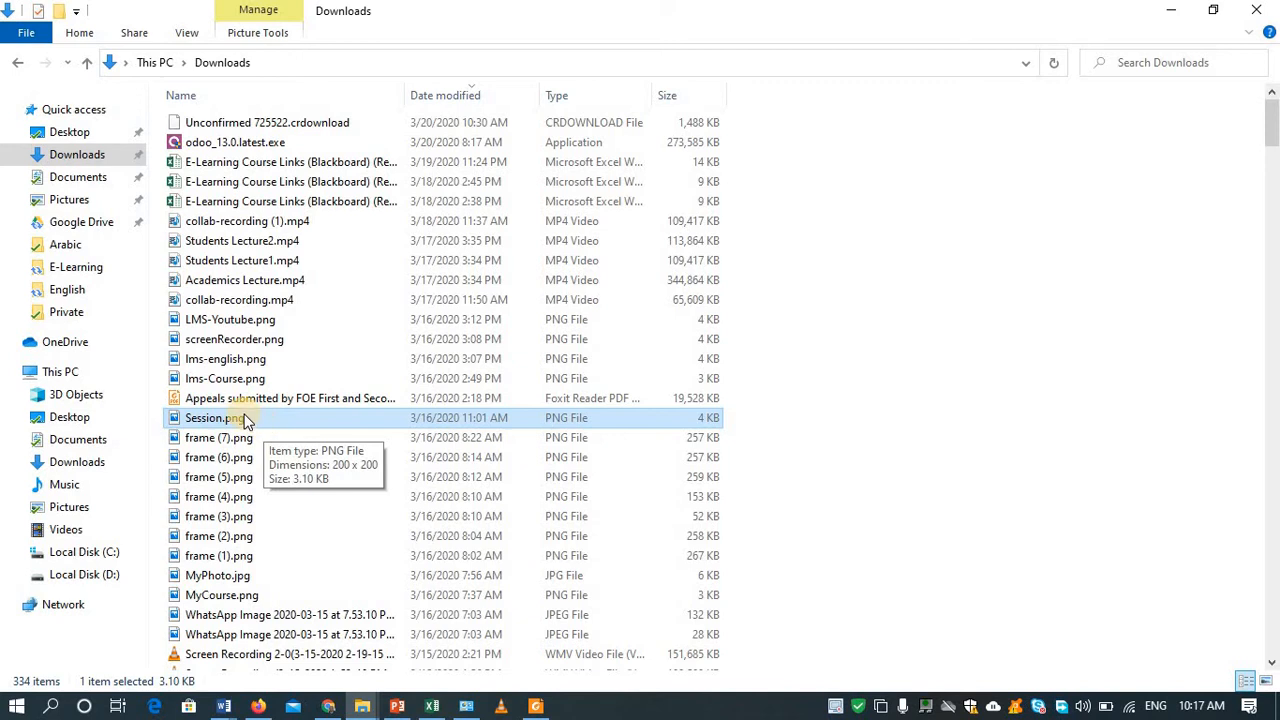
{"action": "left_click", "coordinate": [80, 269]}
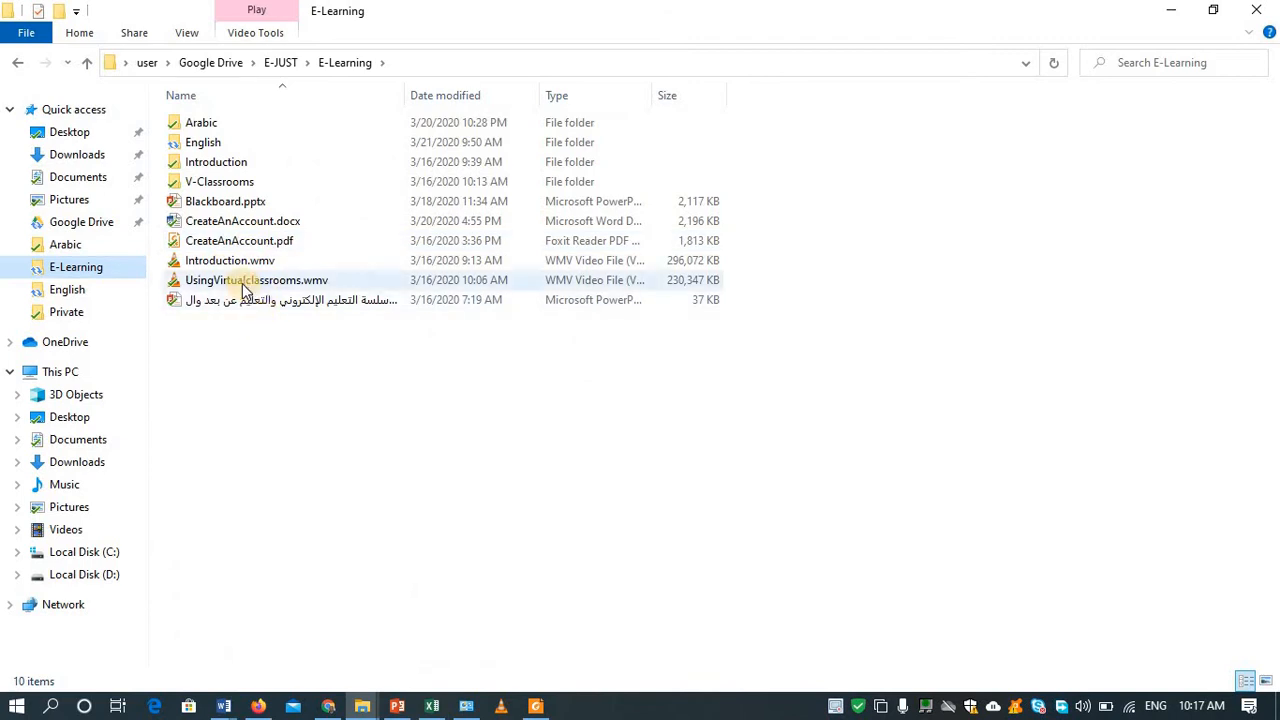
{"action": "left_click", "coordinate": [243, 284]}
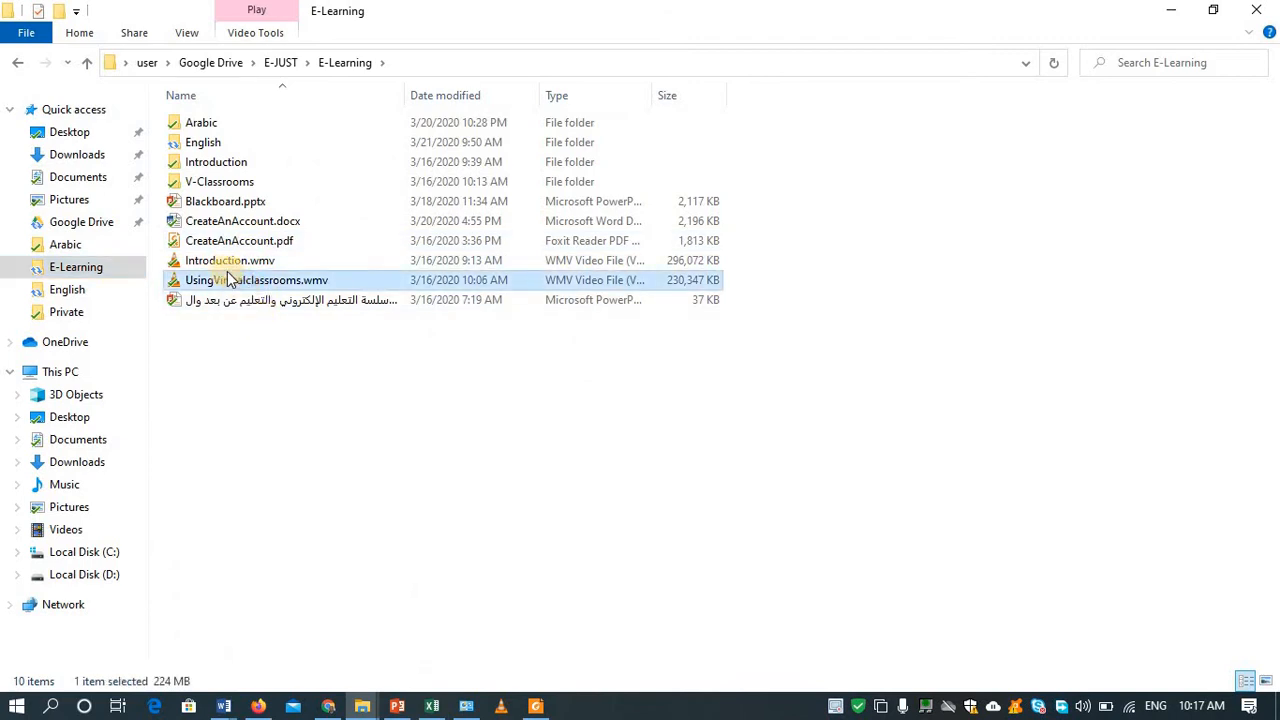
Try to attach CreateAnAccount.pdf to the Homework 1 submission, then return to the student session in Firefox
{"action": "left_click_drag", "start_coordinate": [220, 246], "coordinate": [489, 221]}
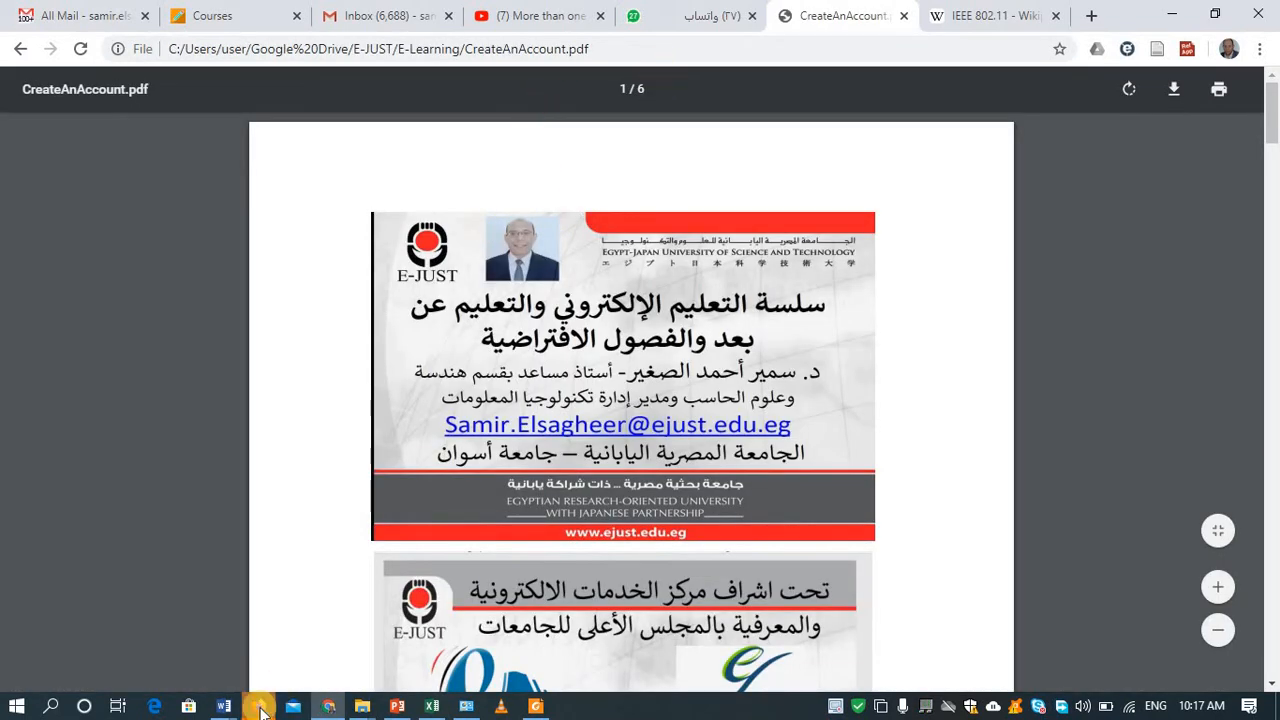
{"action": "mouse_move", "coordinate": [260, 705]}
{"action": "left_click", "coordinate": [290, 630]}
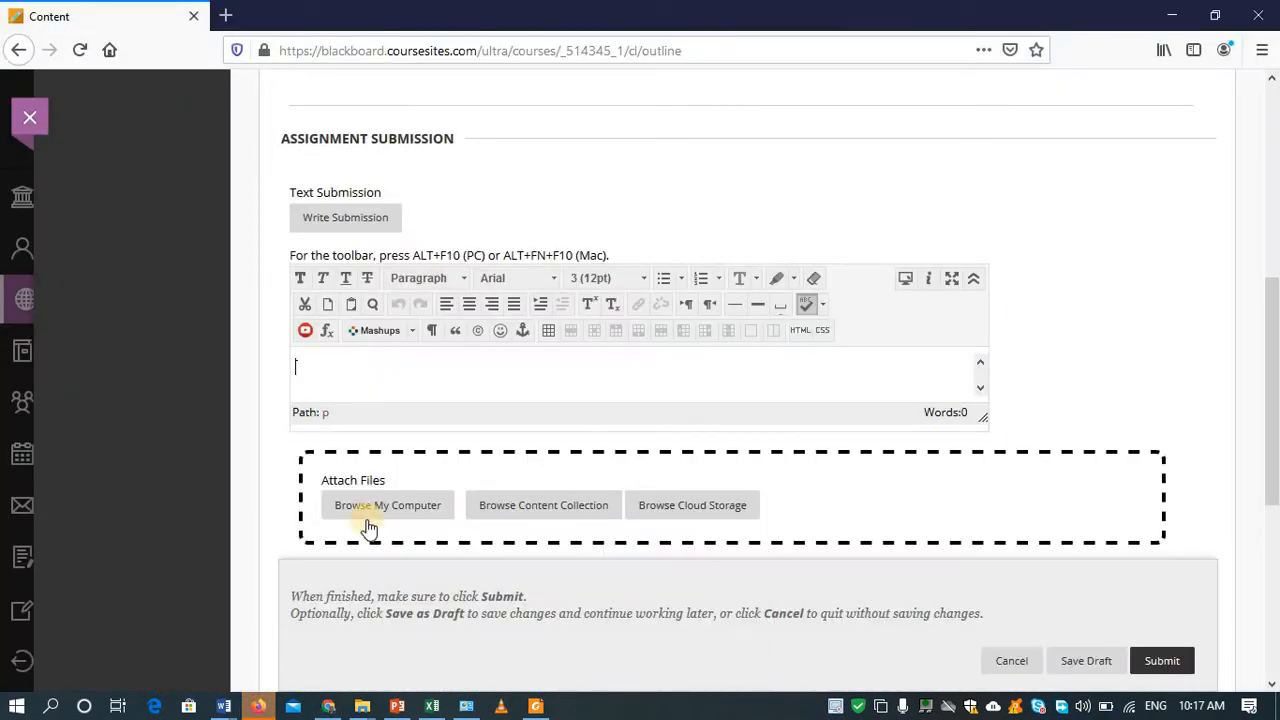
Attach CreateAnAccount.pdf from the E-Learning folder in File Explorer to the Homework 1 submission files
{"action": "left_click_drag", "start_coordinate": [1274, 317], "coordinate": [1271, 372]}
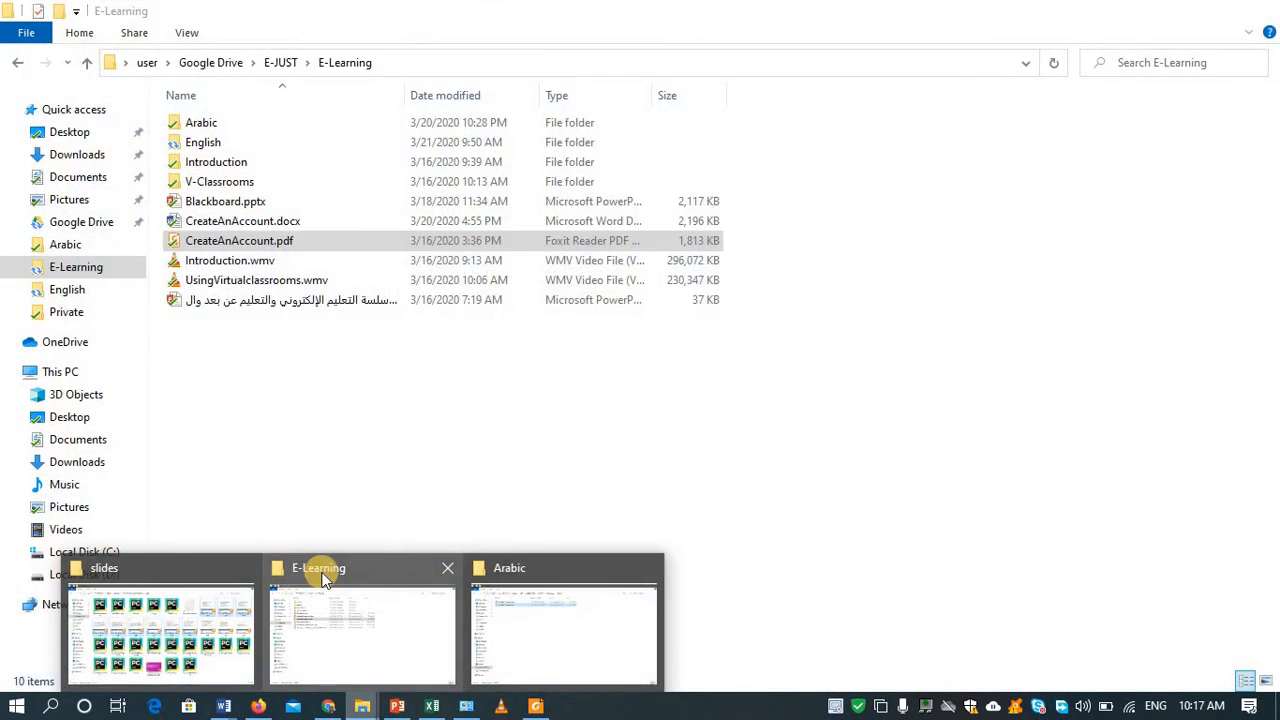
{"action": "left_click", "coordinate": [320, 570]}
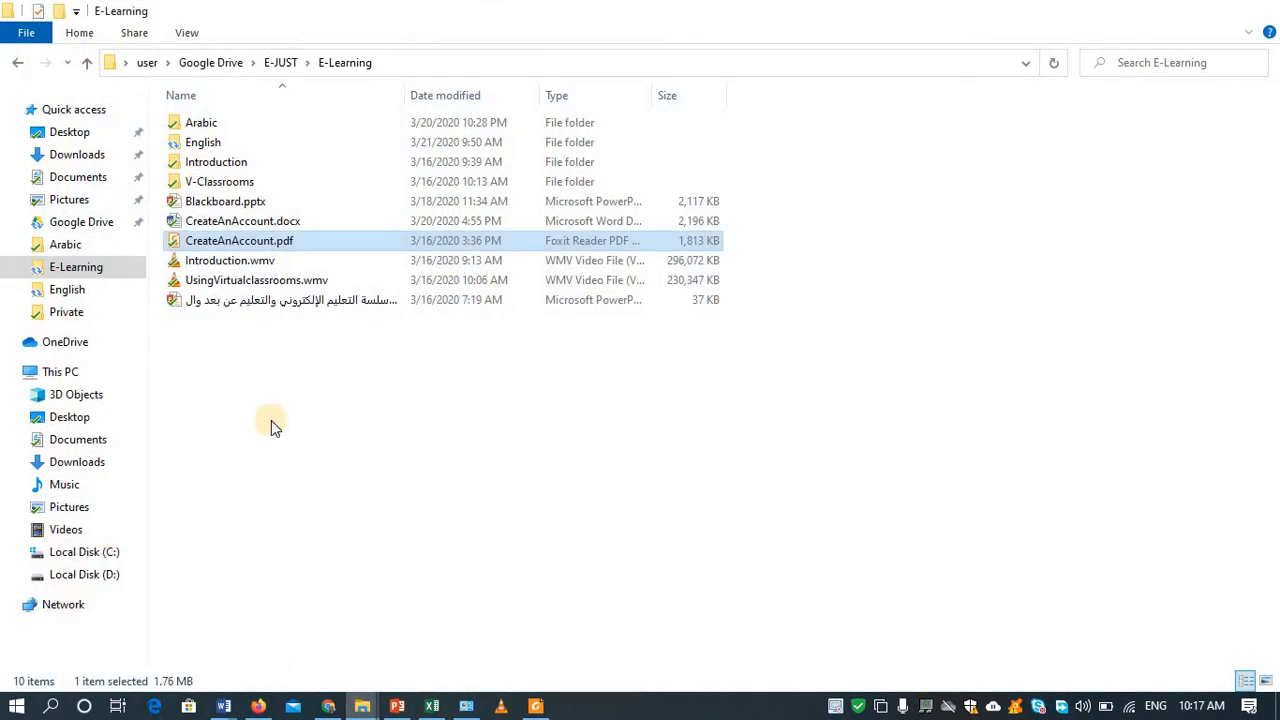
{"action": "left_click_drag", "start_coordinate": [248, 245], "coordinate": [446, 363]}
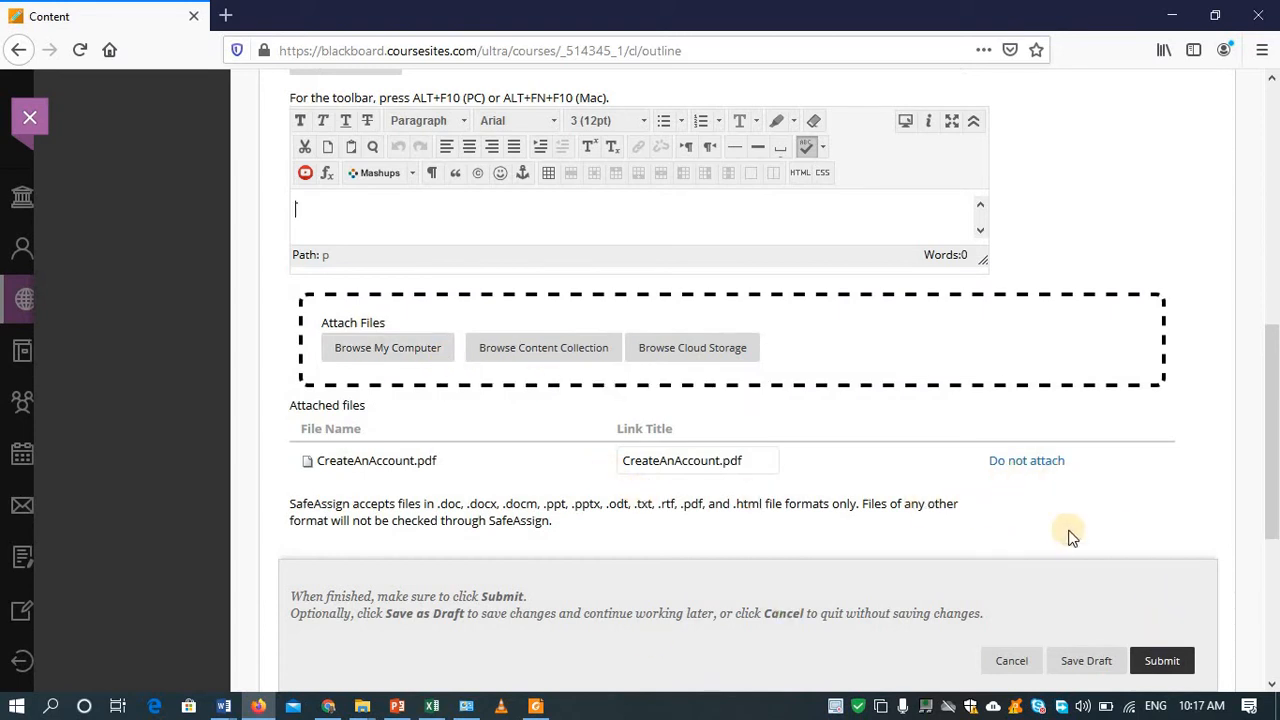
Submit the Homework 1 attempt and look through the submitted PDF in the submission history
{"action": "left_click_drag", "start_coordinate": [1268, 477], "coordinate": [1256, 515]}
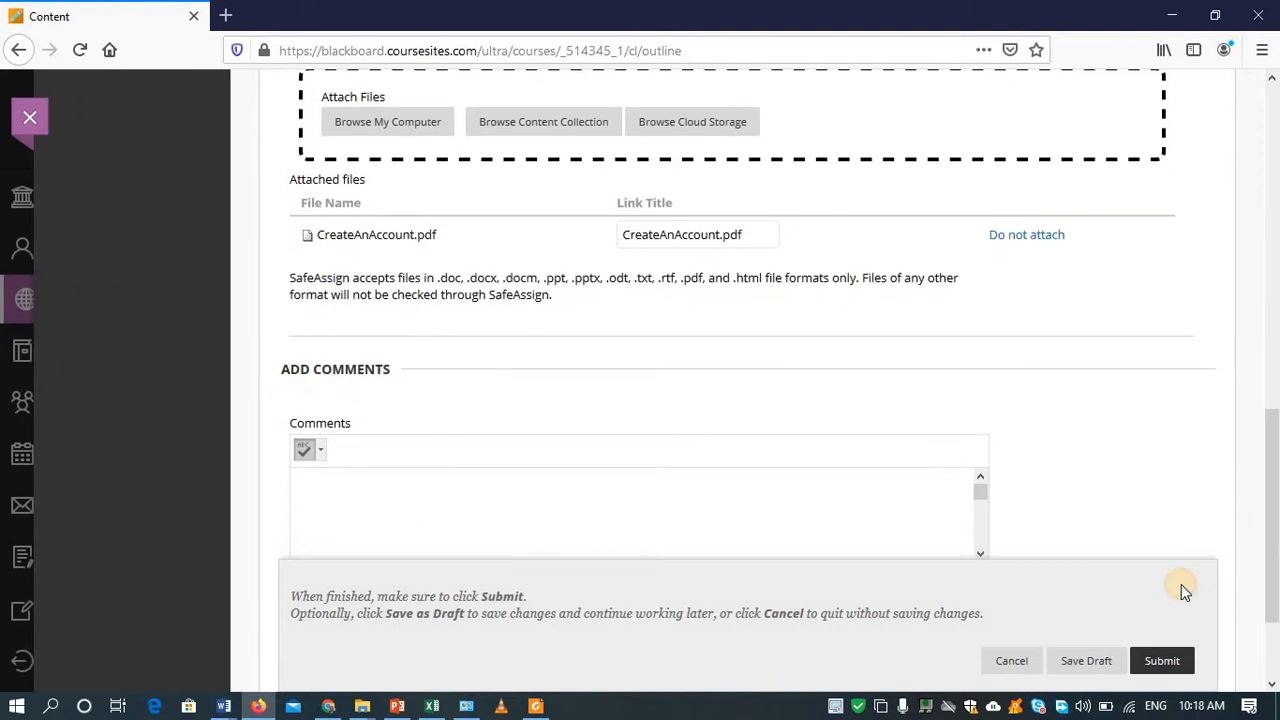
{"action": "left_click", "coordinate": [1162, 661]}
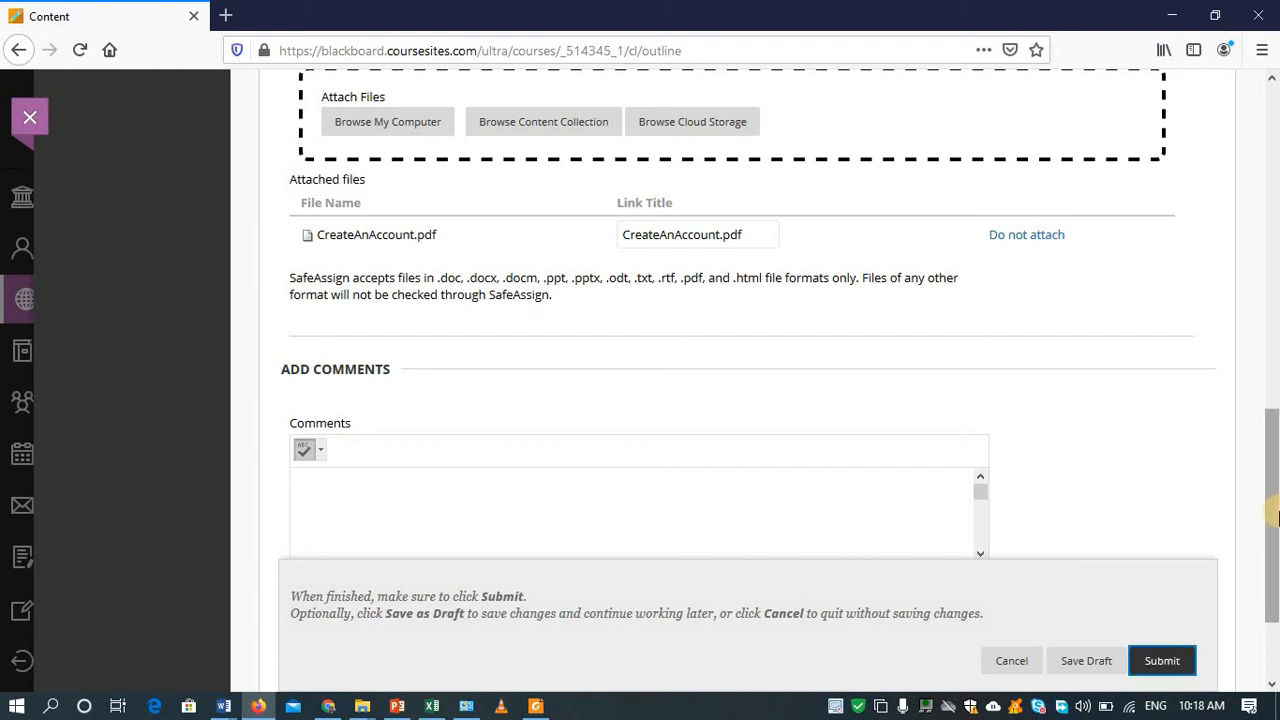
{"action": "left_click_drag", "start_coordinate": [1270, 525], "coordinate": [1230, 163]}
{"action": "scroll", "coordinate": [1222, 240], "scroll_direction": "down", "scroll_amount": 10}
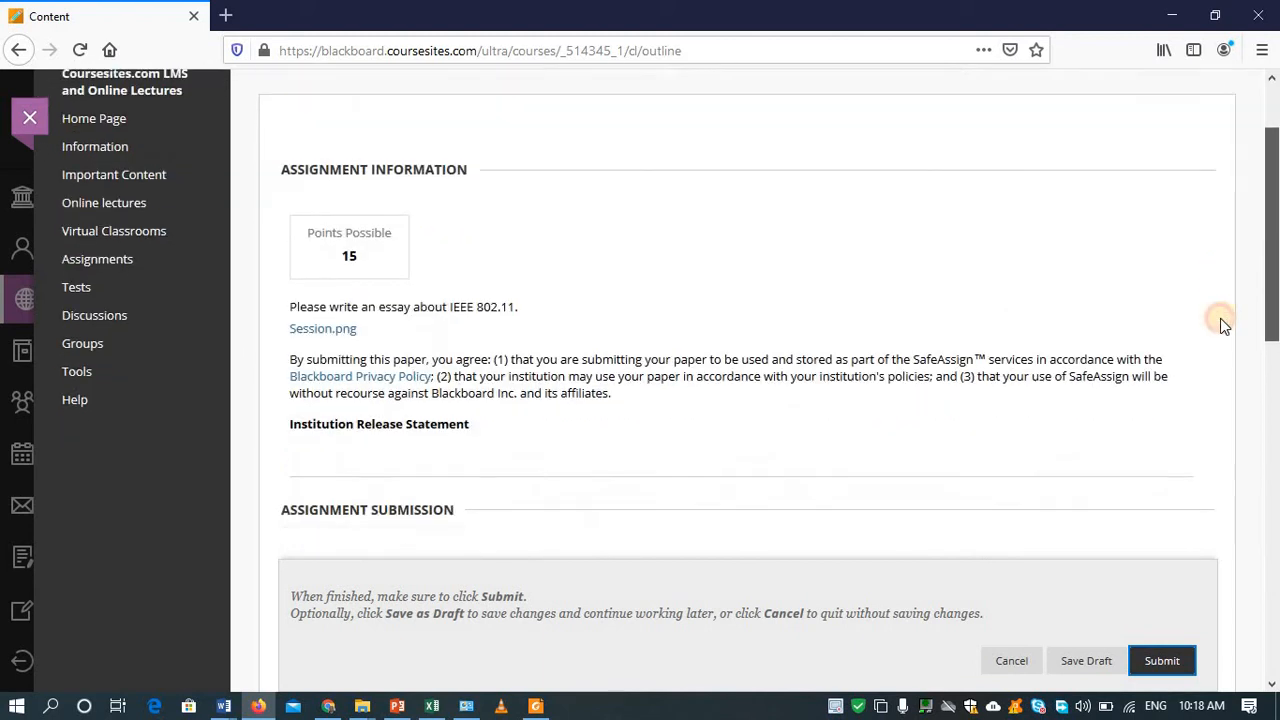
{"action": "scroll", "coordinate": [1193, 448], "scroll_direction": "down", "scroll_amount": 2}
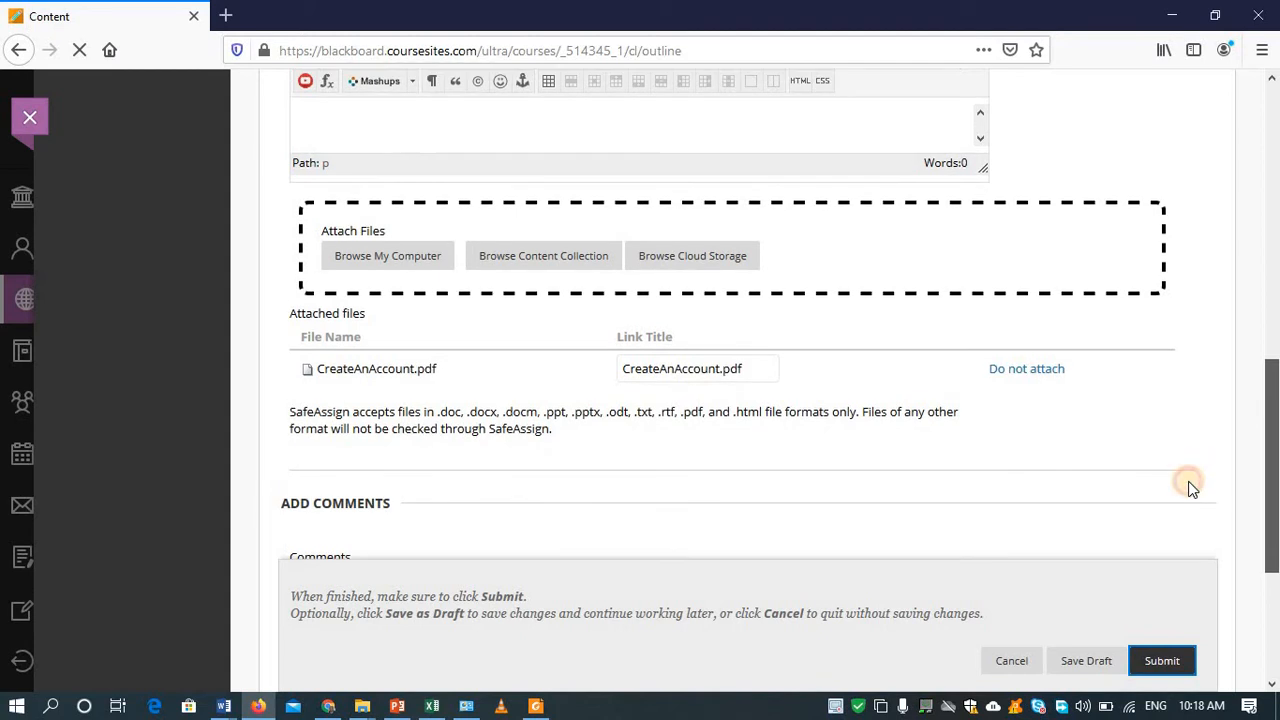
{"action": "scroll", "coordinate": [1189, 472], "scroll_direction": "down", "scroll_amount": 2}
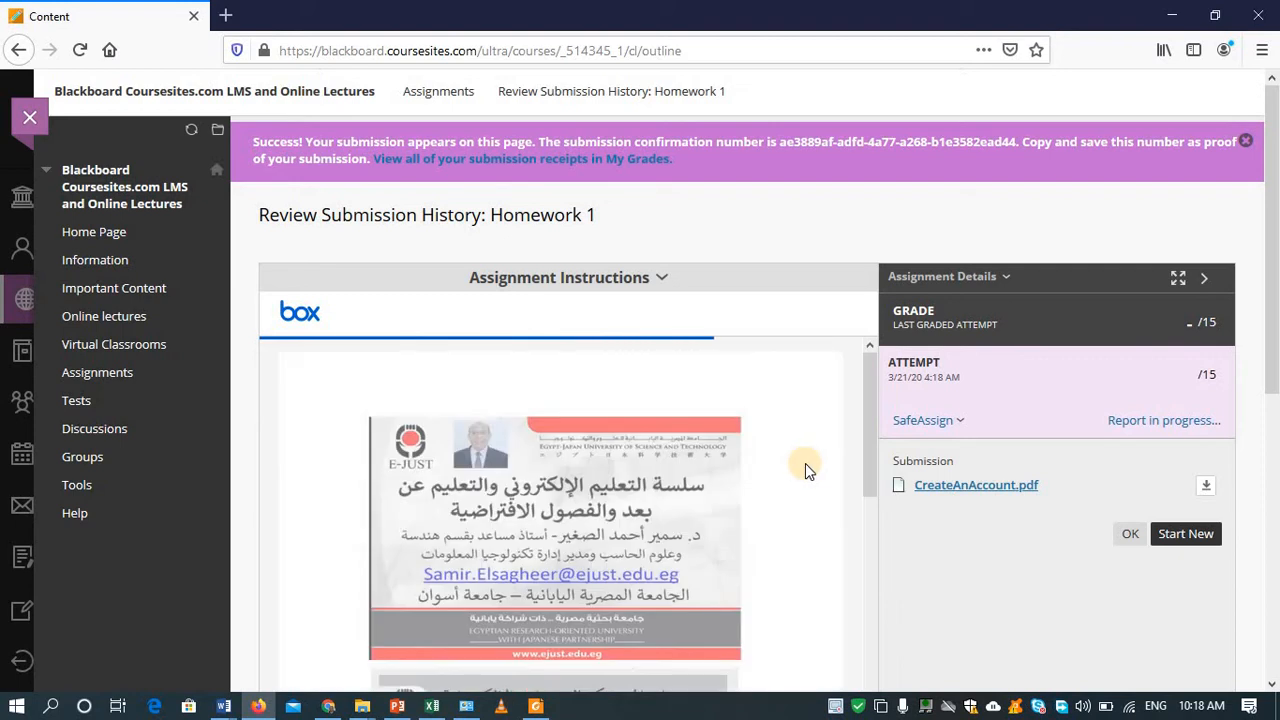
{"action": "left_click_drag", "start_coordinate": [867, 421], "coordinate": [872, 553]}
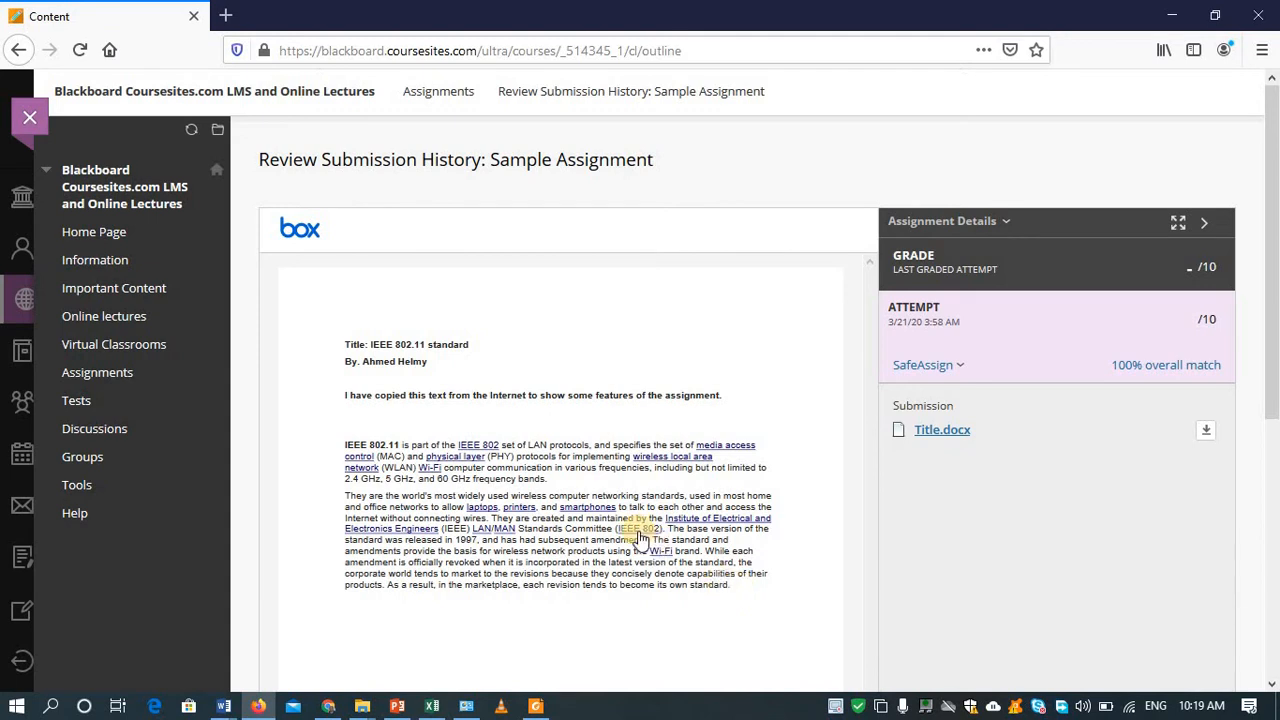
Open the SafeAssign originality report for Title.docx in the Sample Assignment submission and examine its matched text
{"action": "left_click", "coordinate": [1141, 379]}
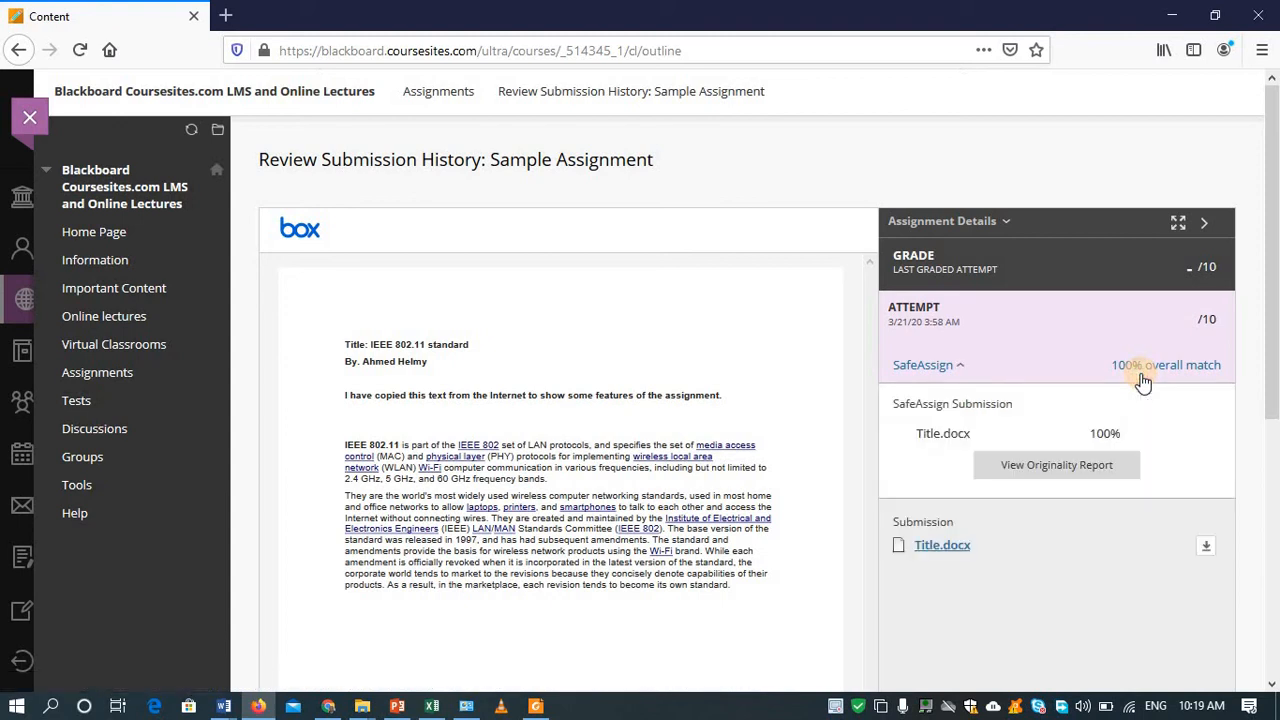
{"action": "left_click", "coordinate": [1063, 476]}
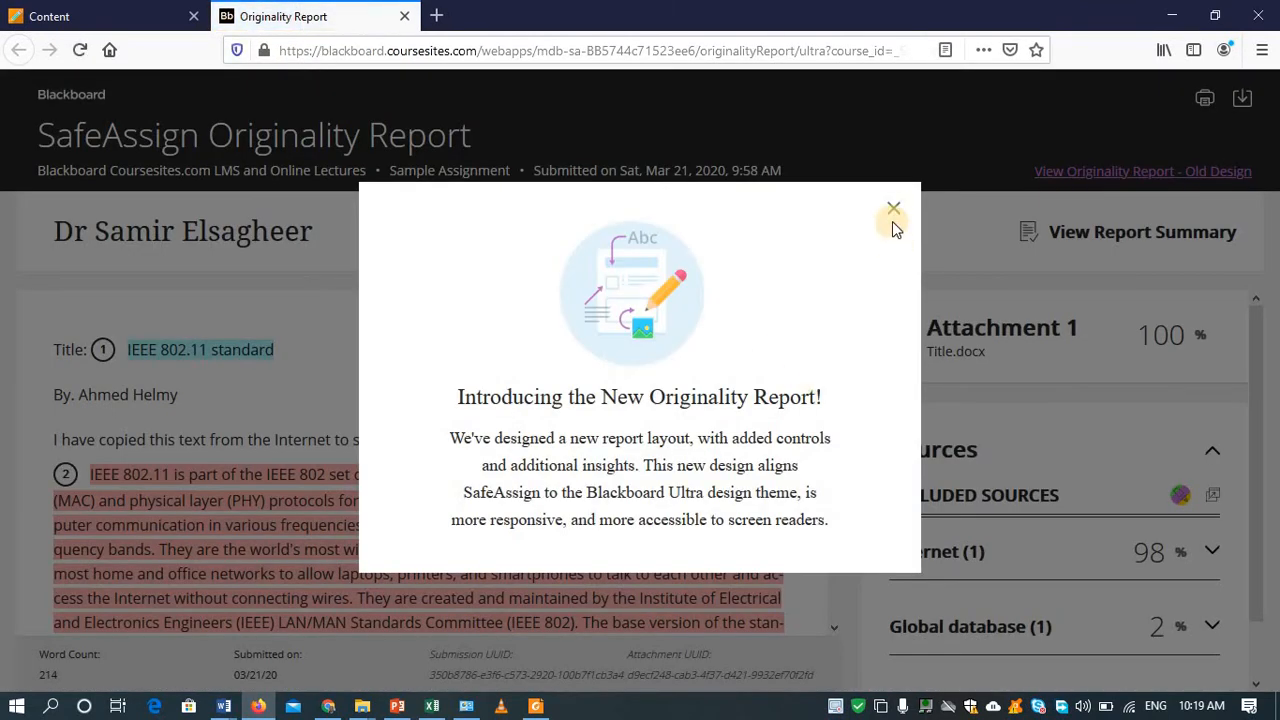
{"action": "left_click", "coordinate": [892, 207]}
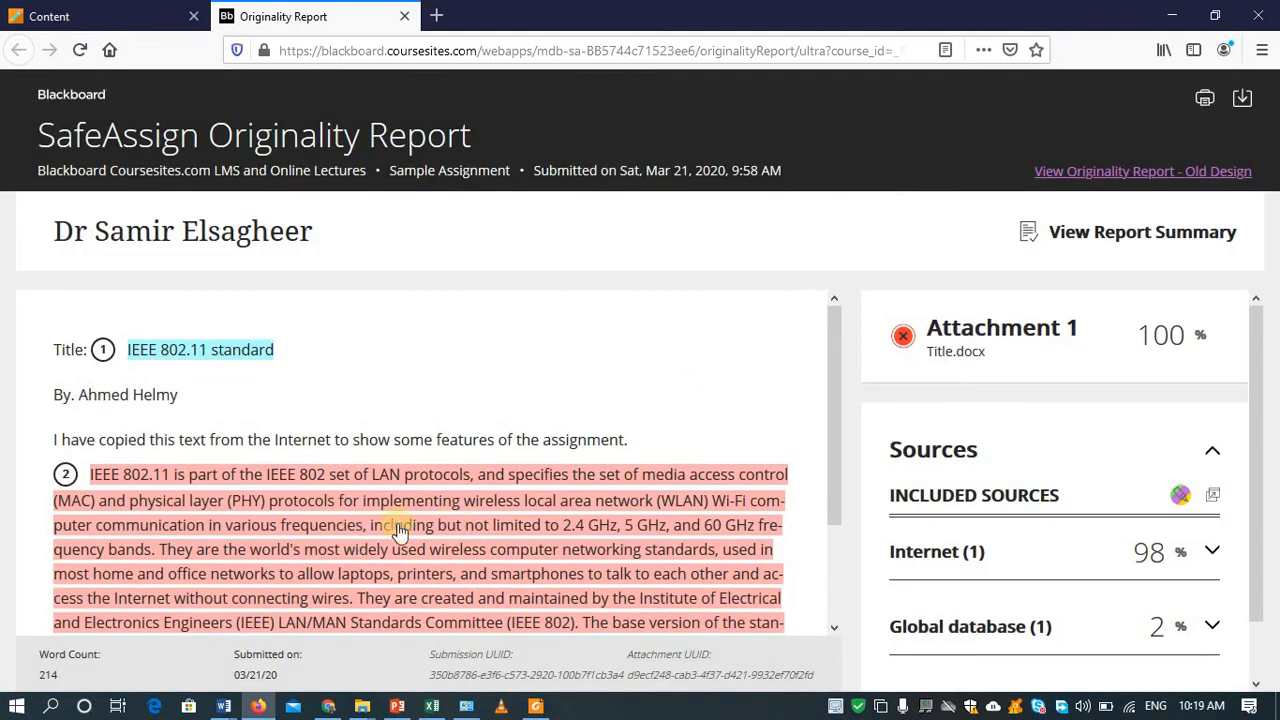
{"action": "left_click_drag", "start_coordinate": [837, 397], "coordinate": [827, 510]}
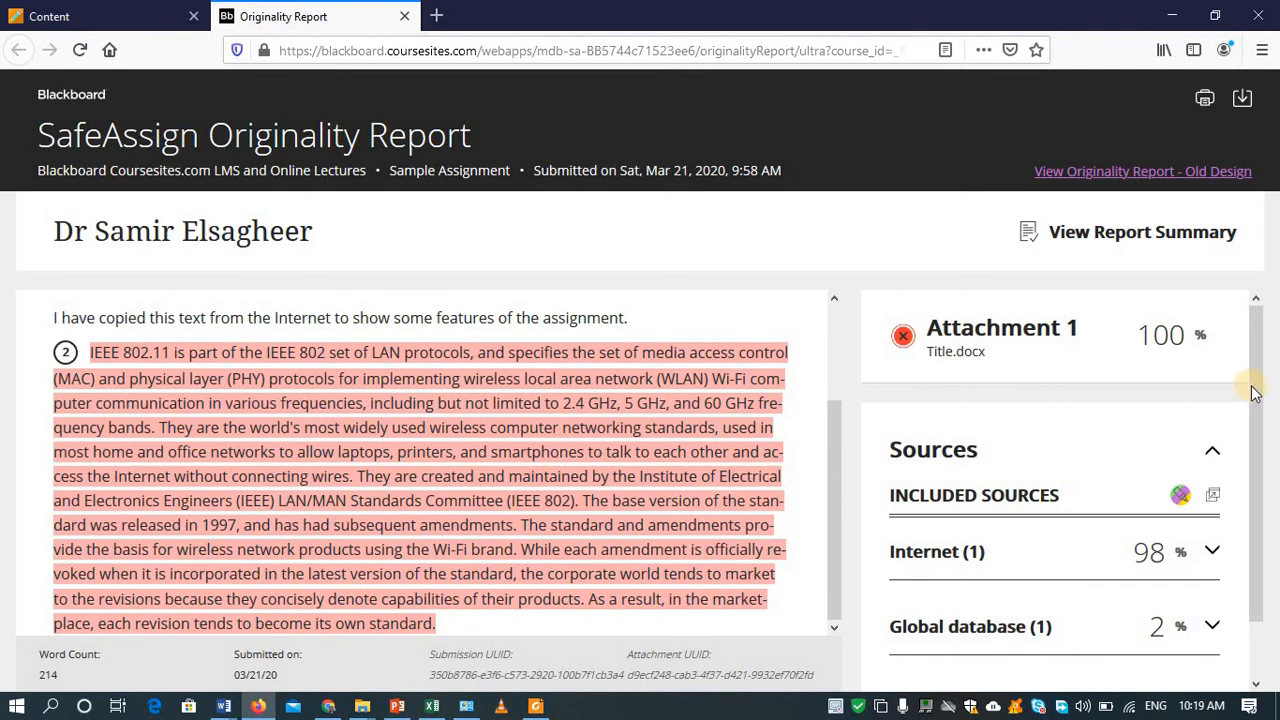
Expand the Internet and Top sources lists in the Title.docx originality report and examine the matched sources
{"action": "scroll", "coordinate": [1255, 393], "scroll_direction": "down", "scroll_amount": 1}
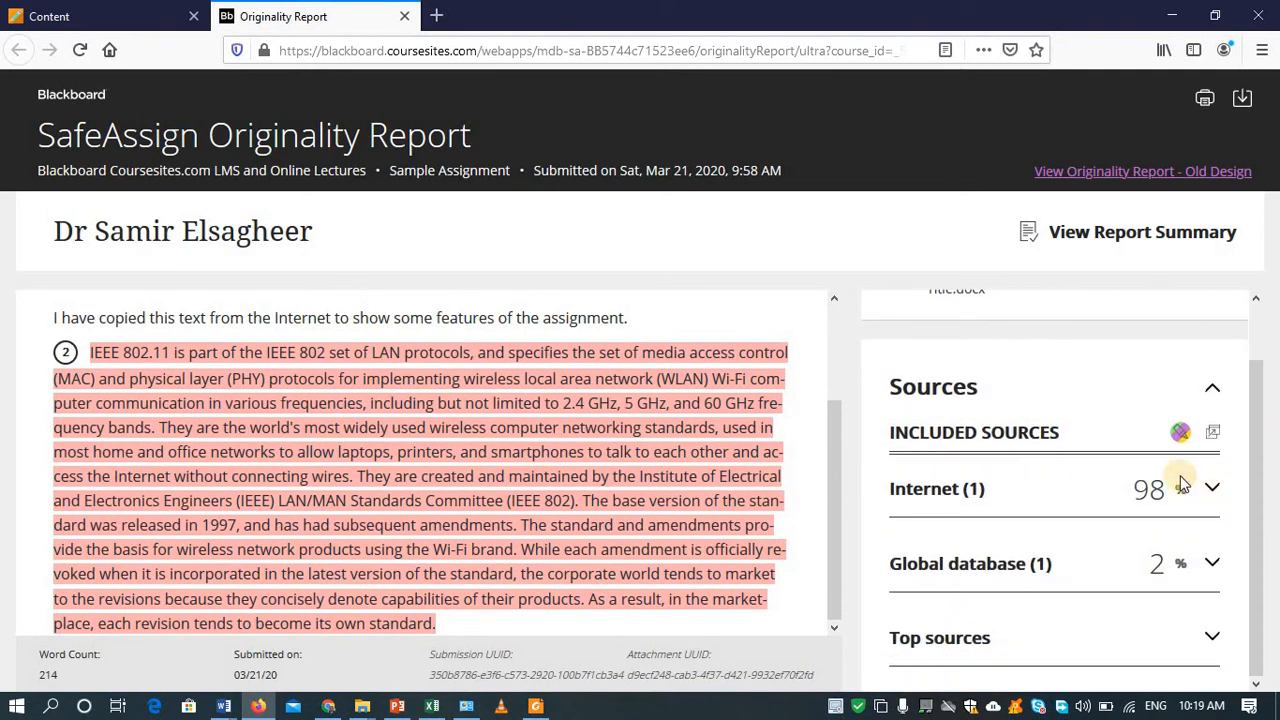
{"action": "left_click", "coordinate": [1212, 490]}
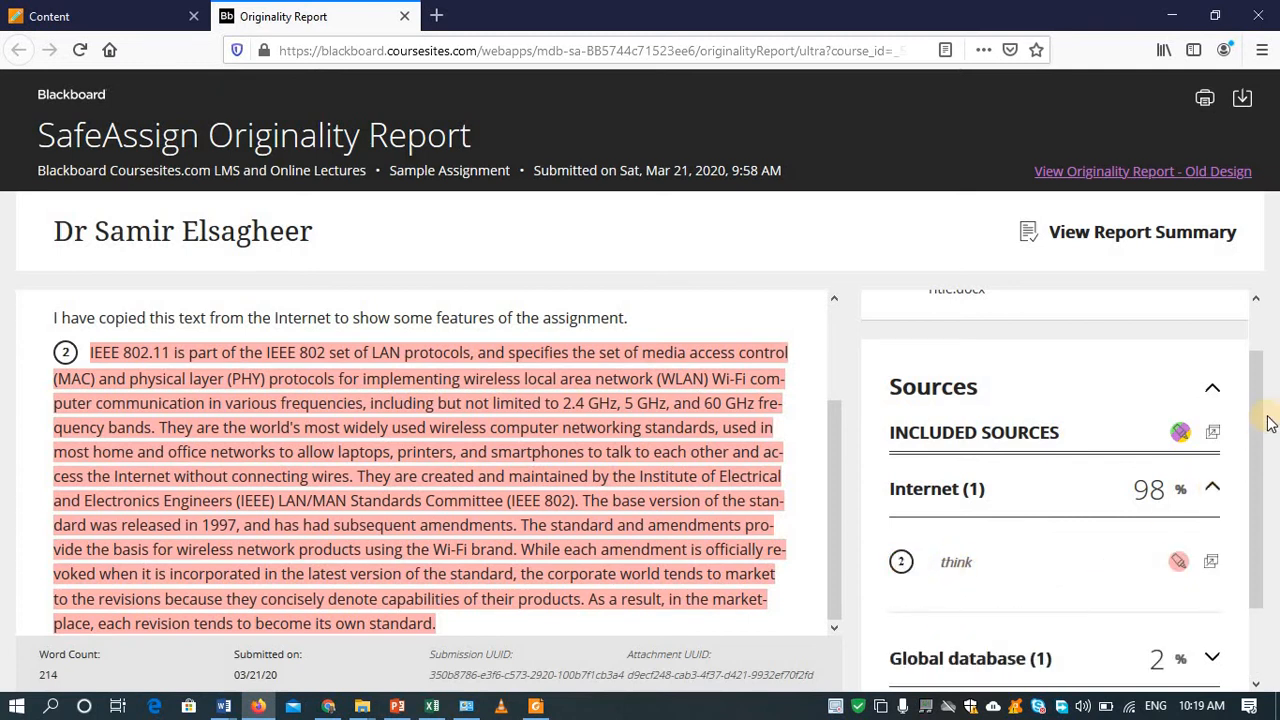
{"action": "left_click_drag", "start_coordinate": [1258, 449], "coordinate": [1258, 515]}
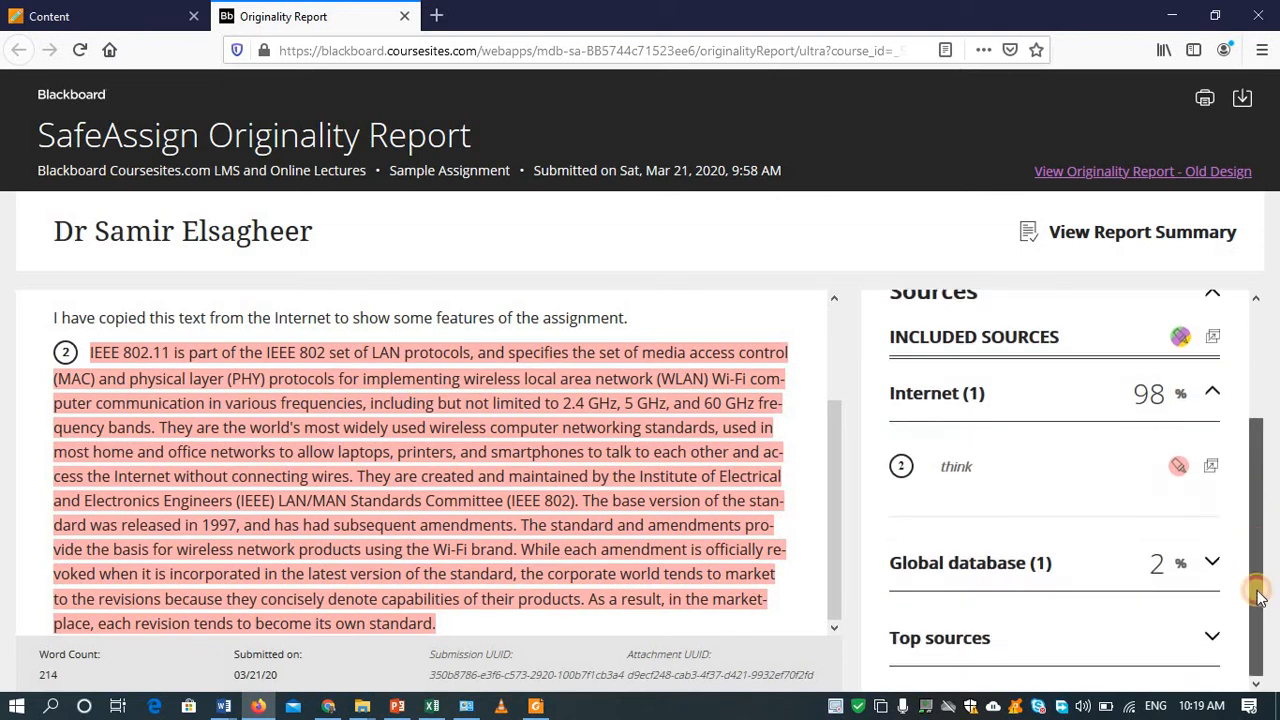
{"action": "left_click", "coordinate": [1211, 639]}
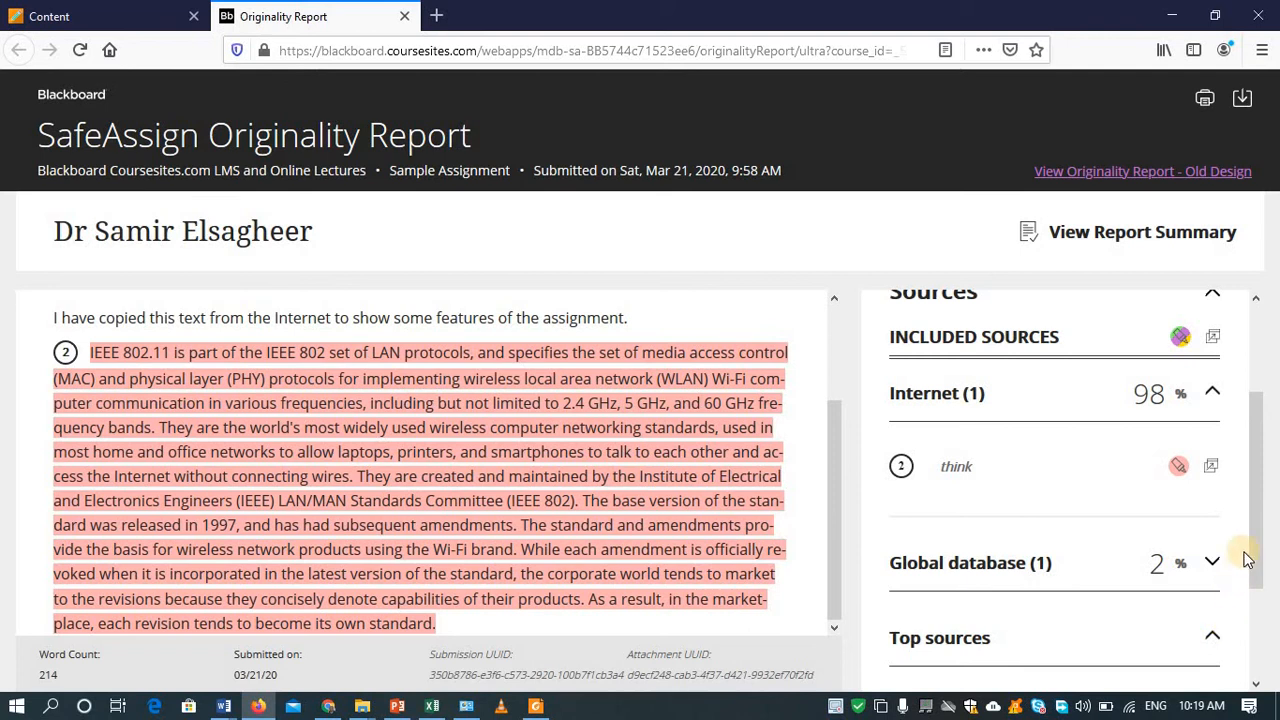
{"action": "left_click", "coordinate": [1259, 650]}
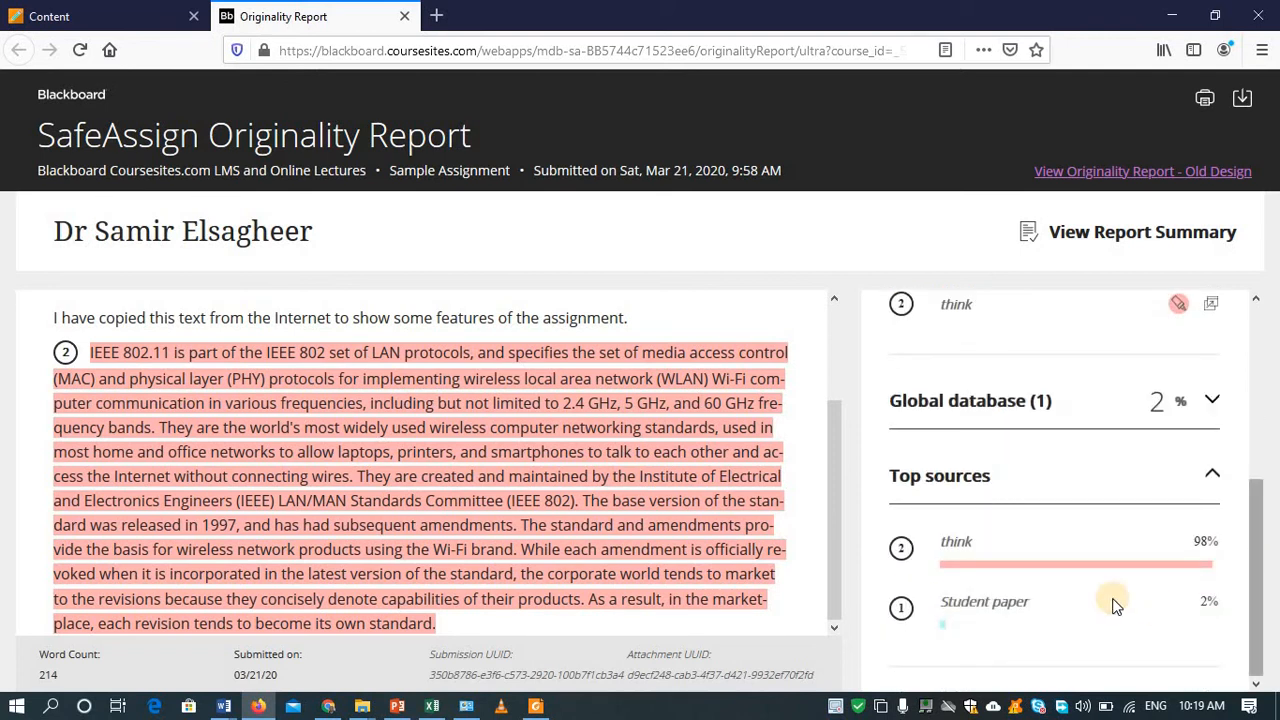
{"action": "double_click", "coordinate": [958, 545]}
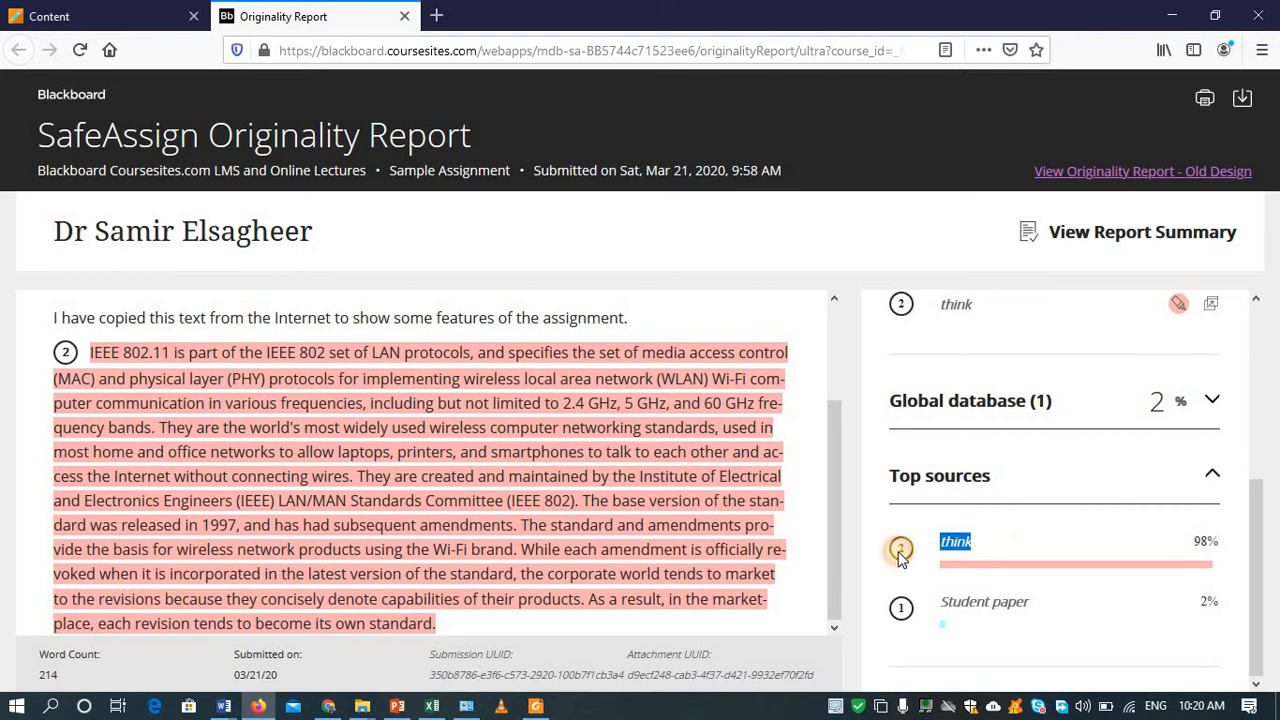
{"action": "left_click", "coordinate": [984, 565]}
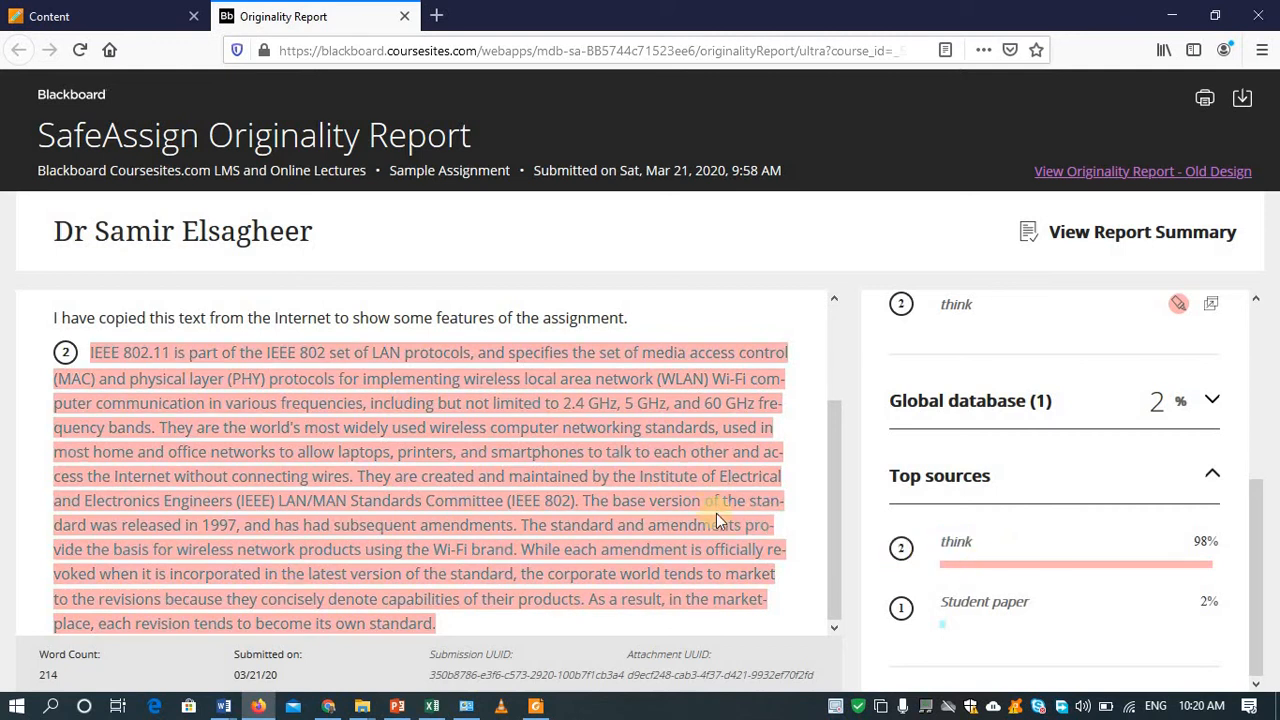
Compare the IEEE 802.11 passage with its original source, and examine the report's citations in the old design
{"action": "left_click", "coordinate": [633, 517]}
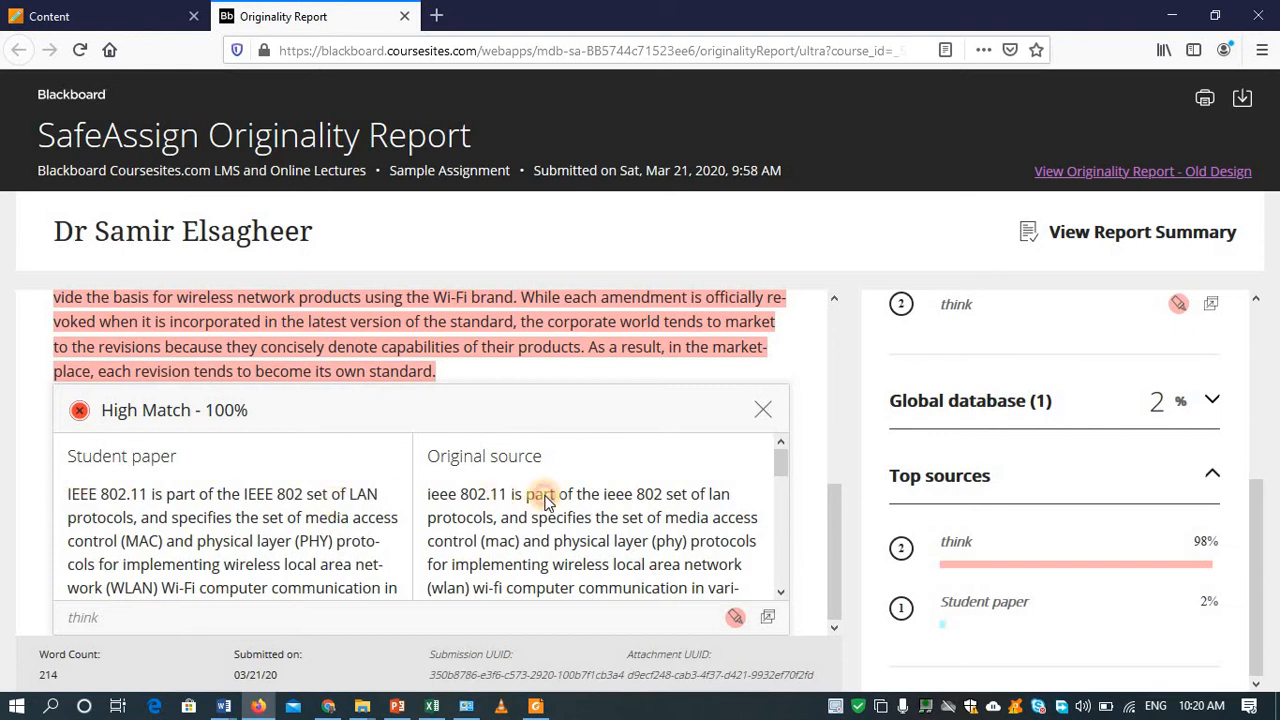
{"action": "left_click_drag", "start_coordinate": [782, 456], "coordinate": [794, 592]}
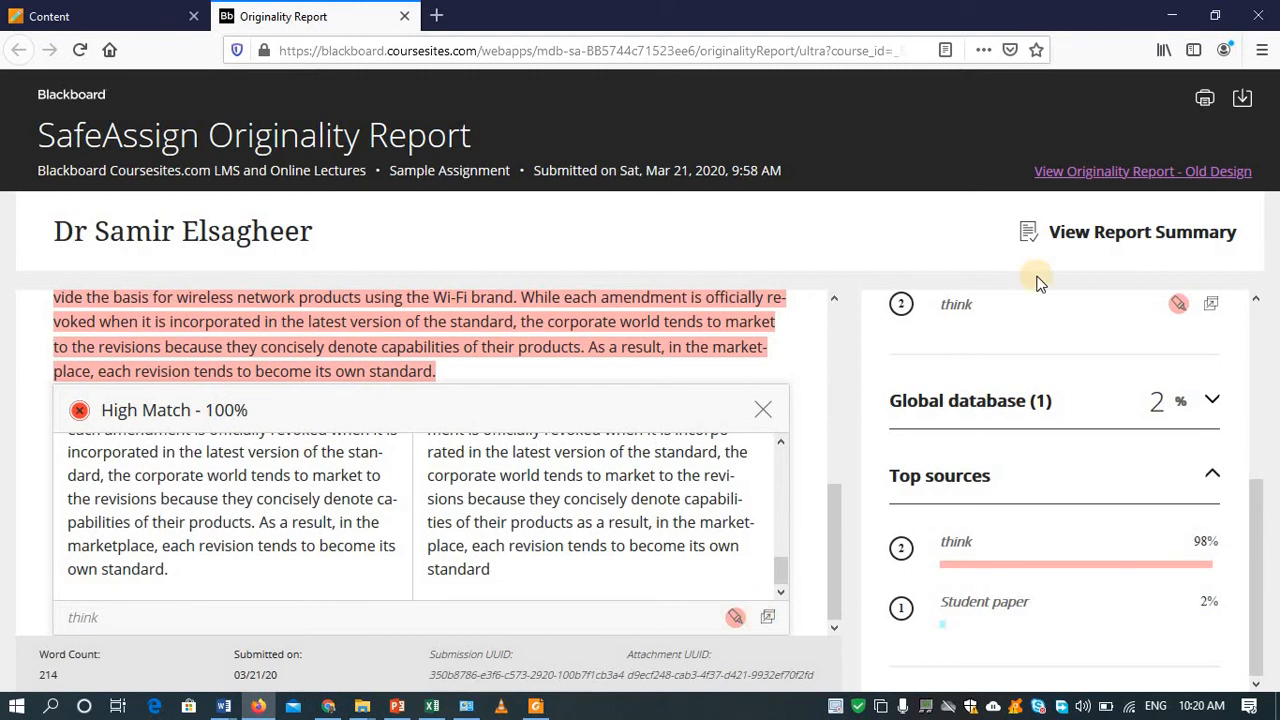
{"action": "left_click", "coordinate": [1140, 172]}
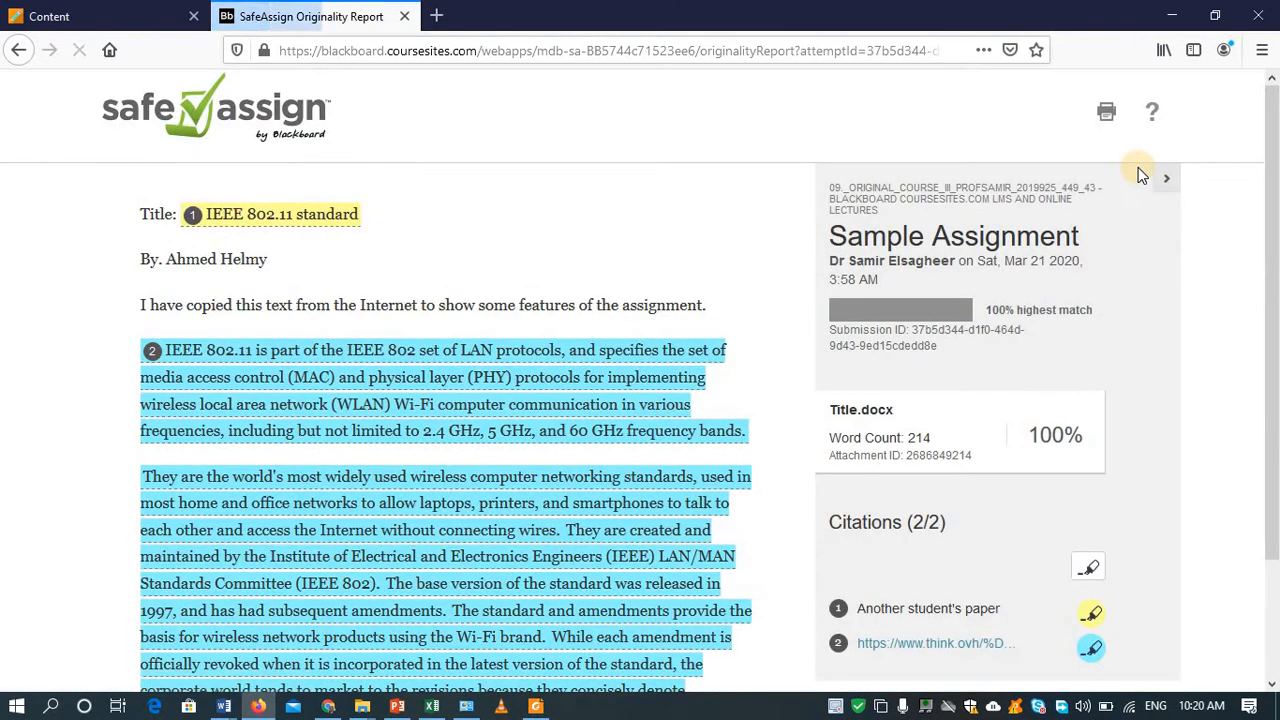
{"action": "left_click_drag", "start_coordinate": [1267, 240], "coordinate": [1268, 355]}
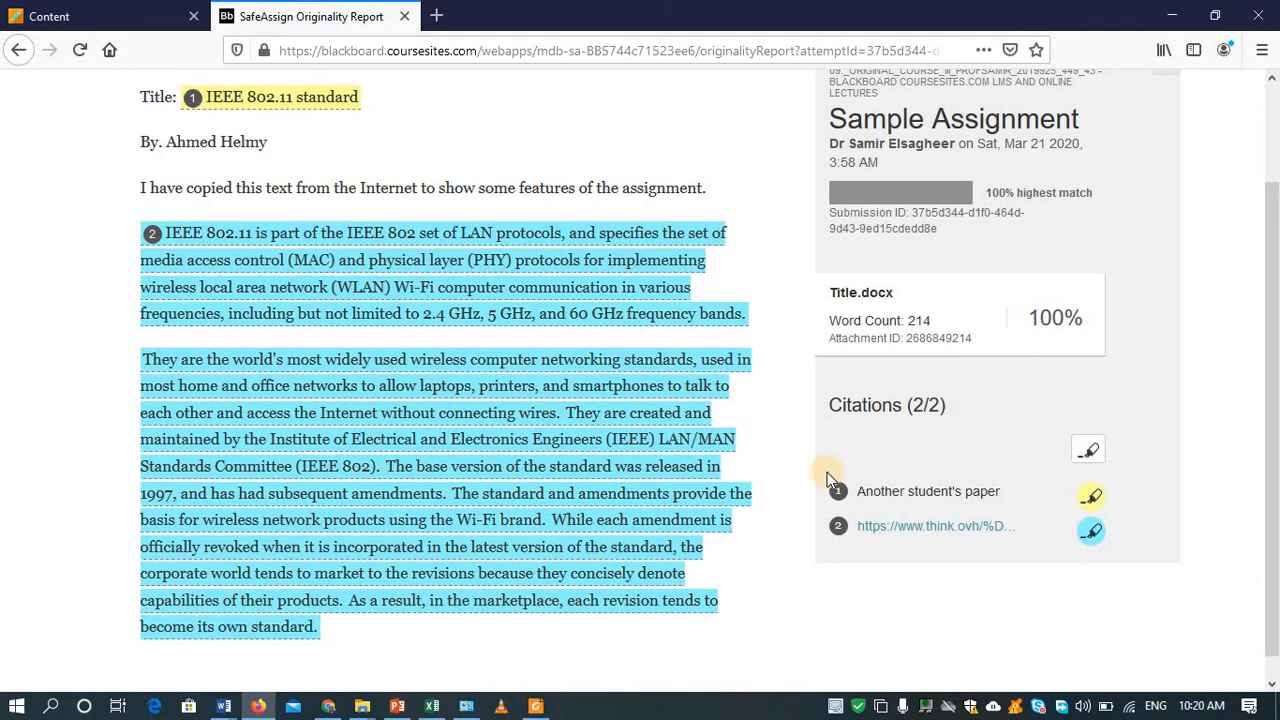
Switch to the instructor session in Chrome and open the course Blackboard Coursesites.com LMS and Online Lectures
{"action": "key", "text": "alt+Tab"}
{"action": "key", "text": "alt+Tab"}
{"action": "key", "text": "alt+Tab"}
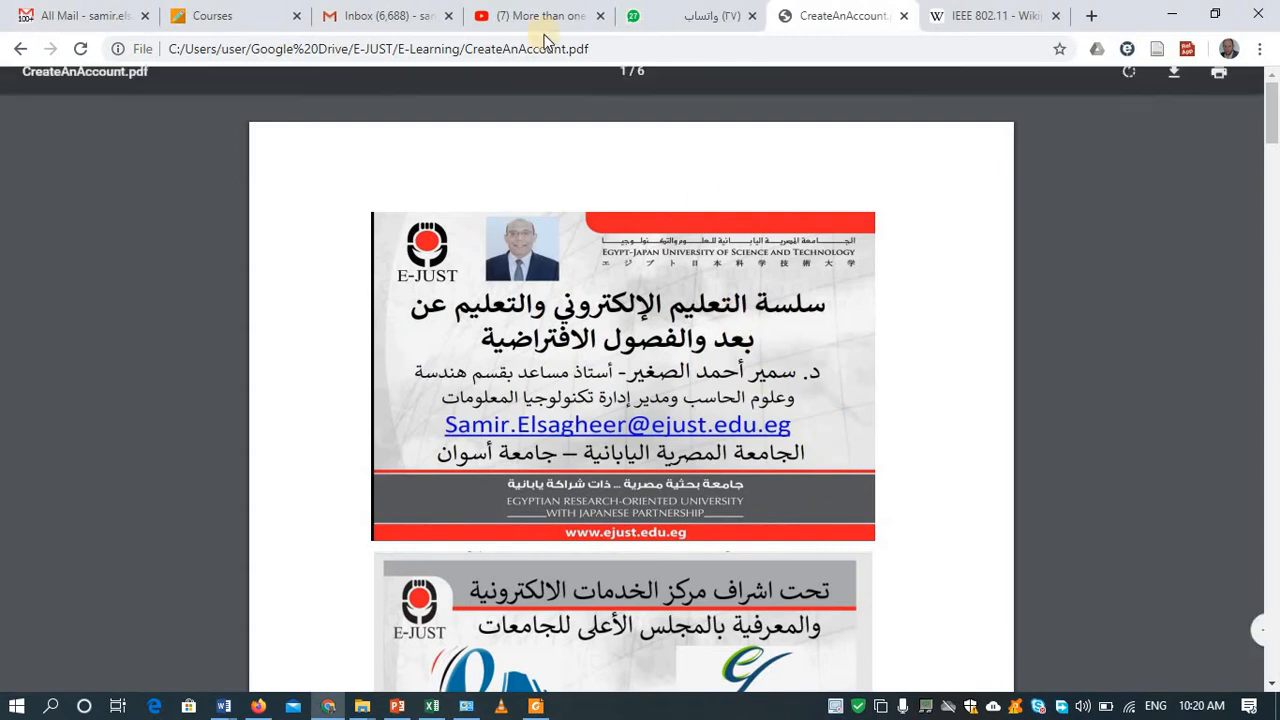
{"action": "left_click", "coordinate": [225, 15]}
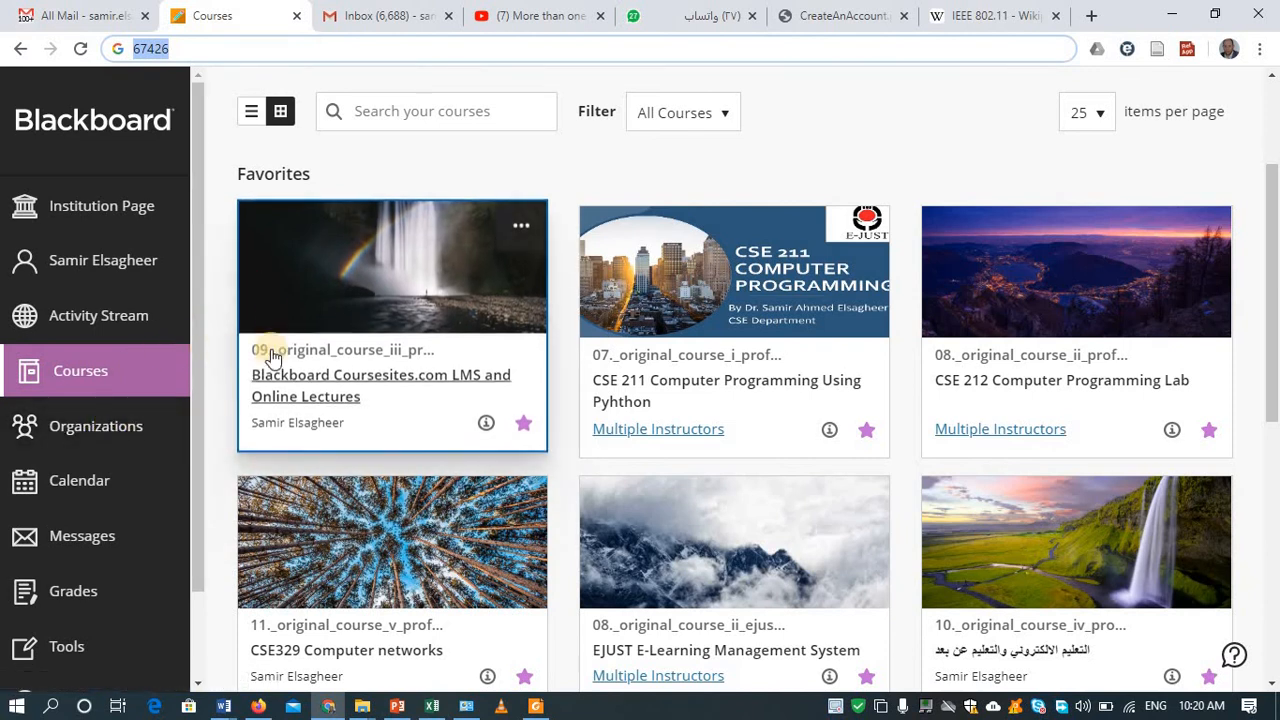
{"action": "left_click", "coordinate": [216, 359]}
{"action": "left_click_drag", "start_coordinate": [216, 359], "coordinate": [226, 382]}
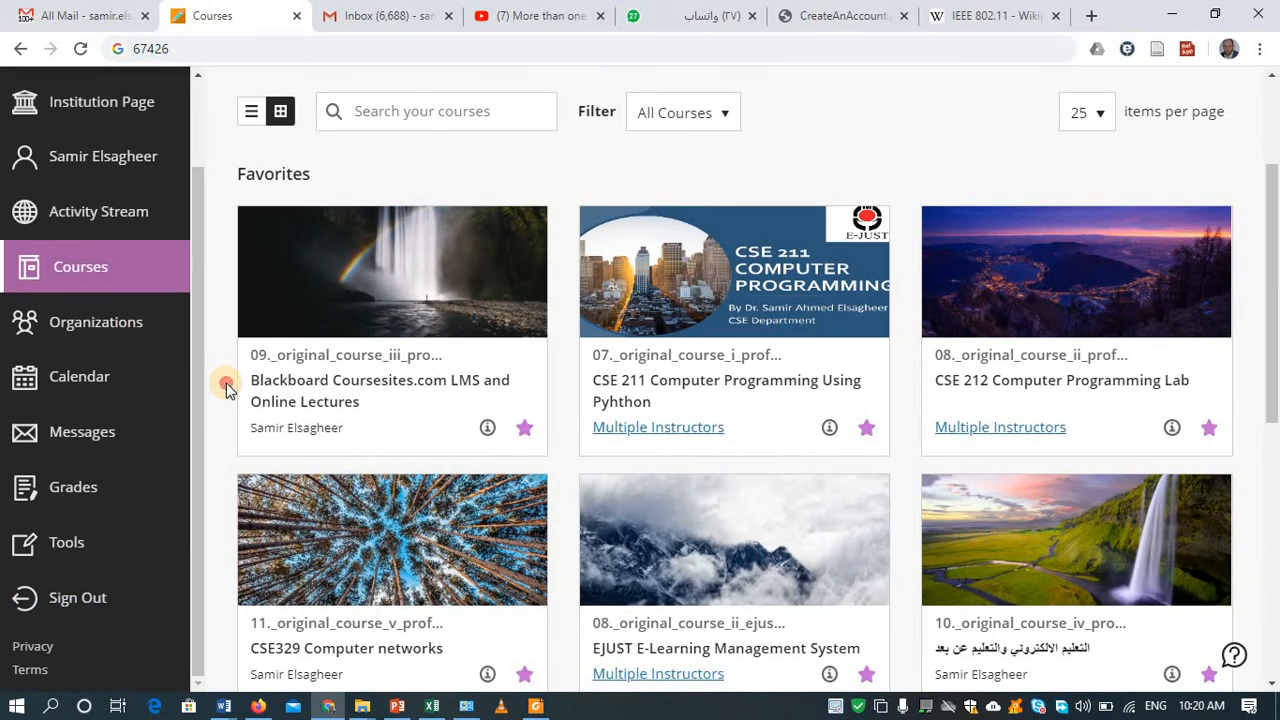
{"action": "left_click", "coordinate": [337, 373]}
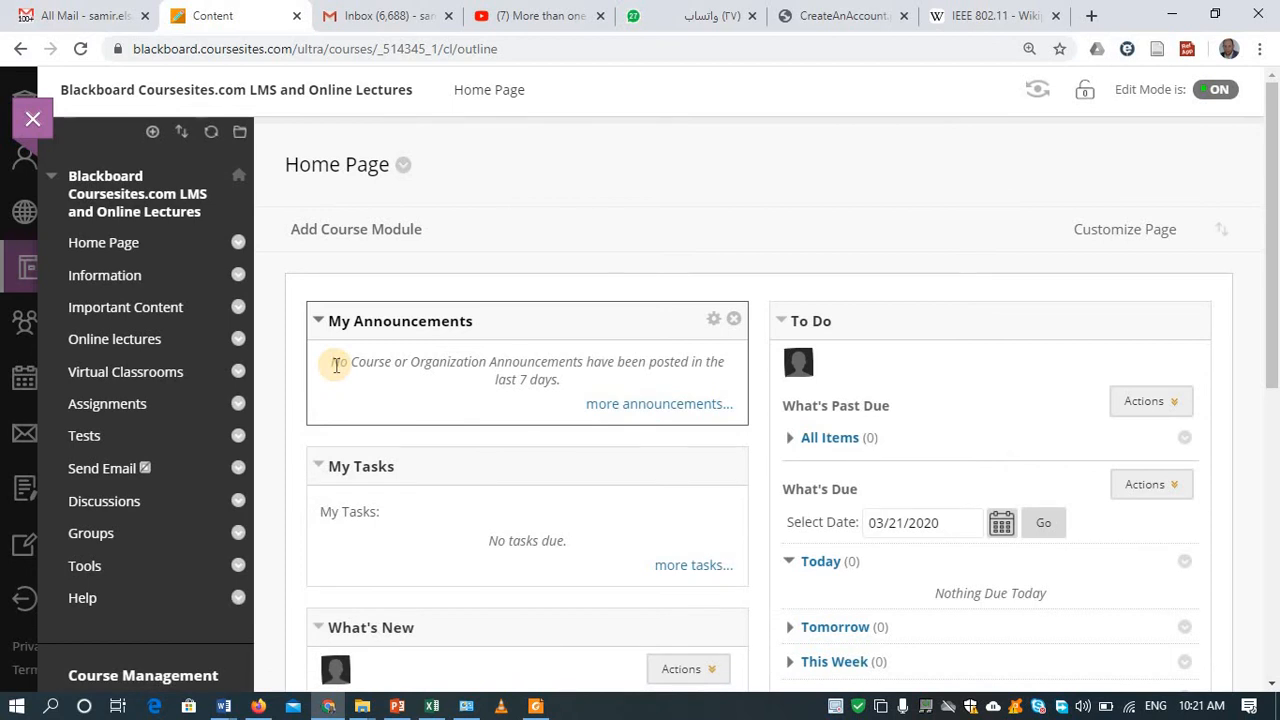
Expand the course's Grade Center and open its Needs Grading page
{"action": "key", "text": "ctrl+minus"}
{"action": "key", "text": "ctrl+minus"}
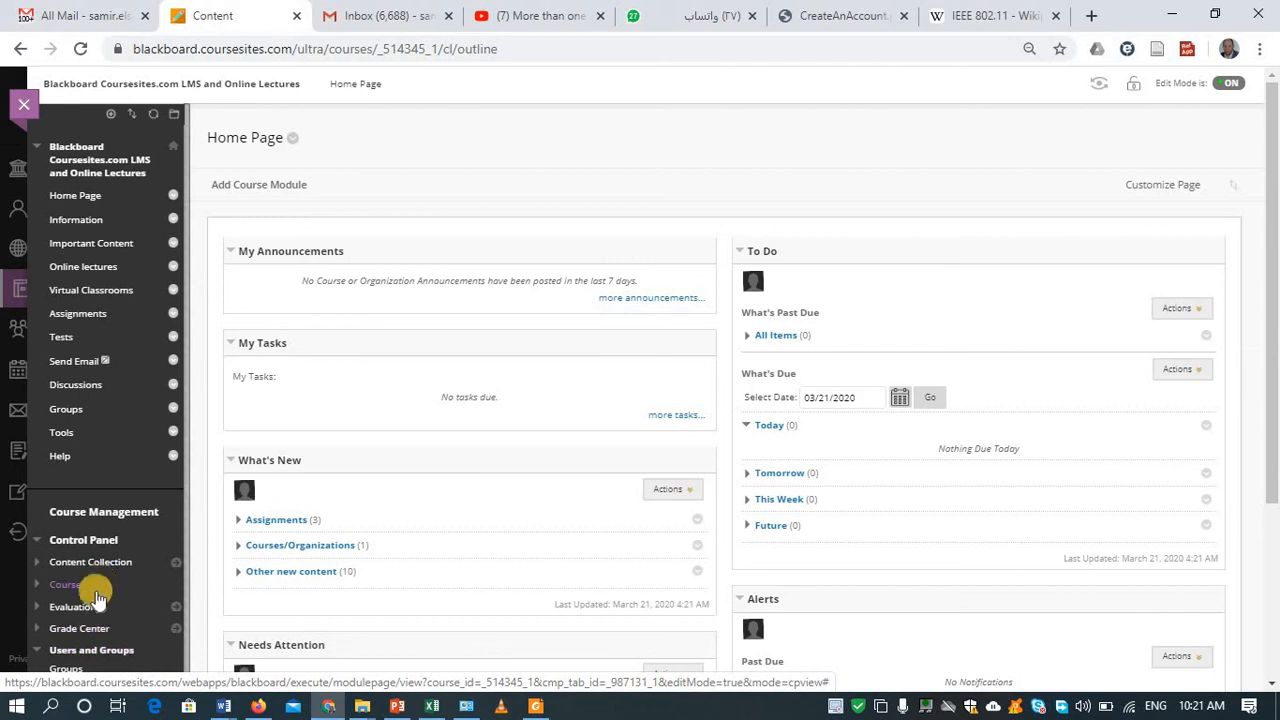
{"action": "left_click", "coordinate": [82, 627]}
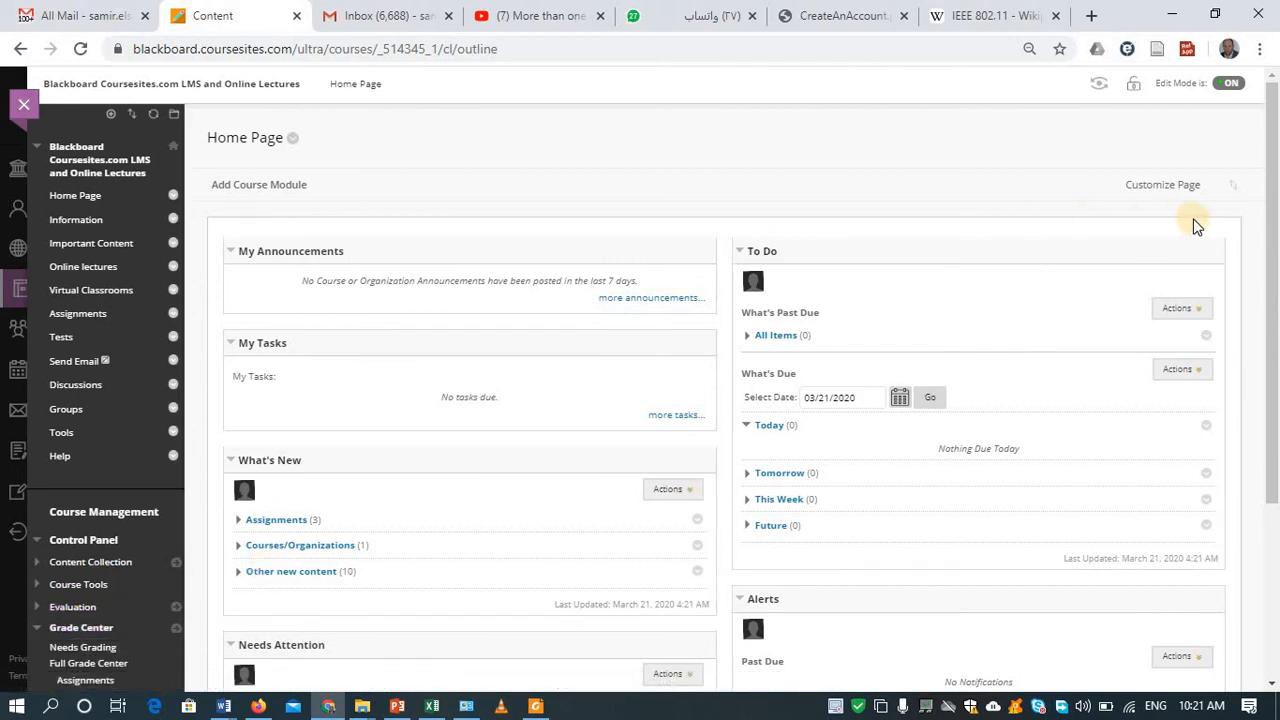
{"action": "left_click_drag", "start_coordinate": [1278, 298], "coordinate": [1278, 478]}
{"action": "key", "text": "ctrl+plus"}
{"action": "key", "text": "ctrl+plus"}
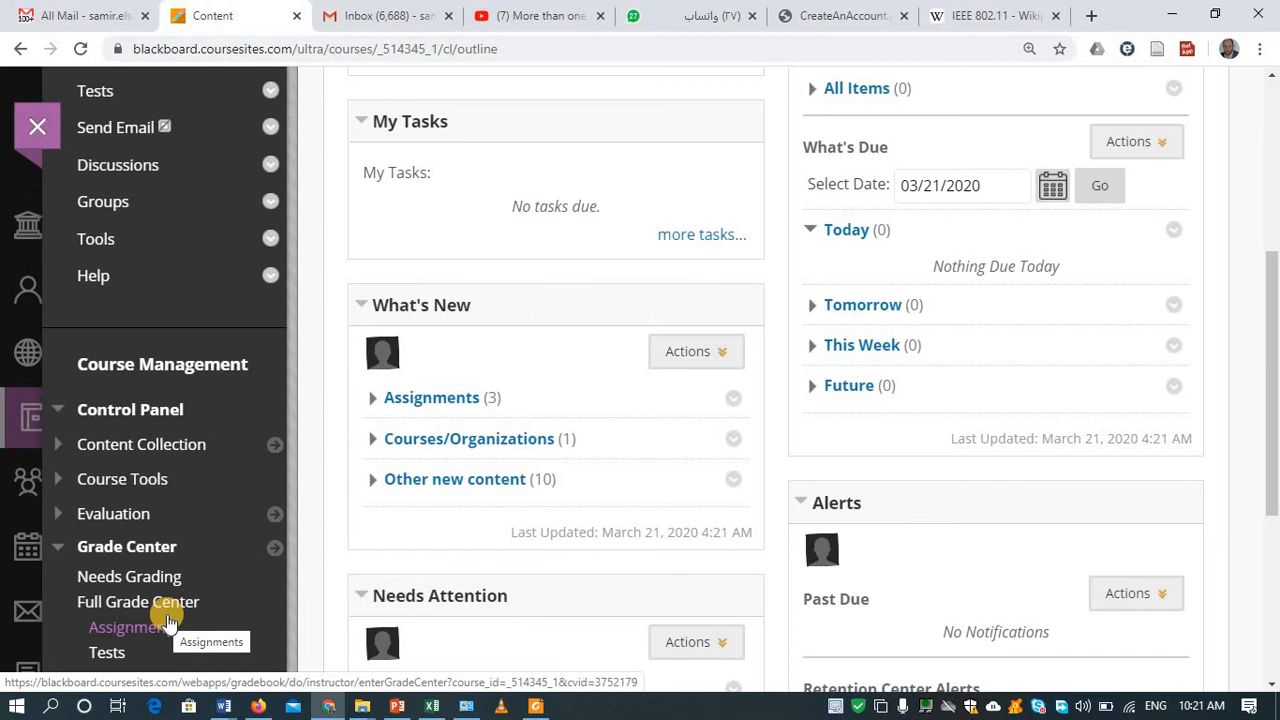
{"action": "left_click", "coordinate": [152, 579]}
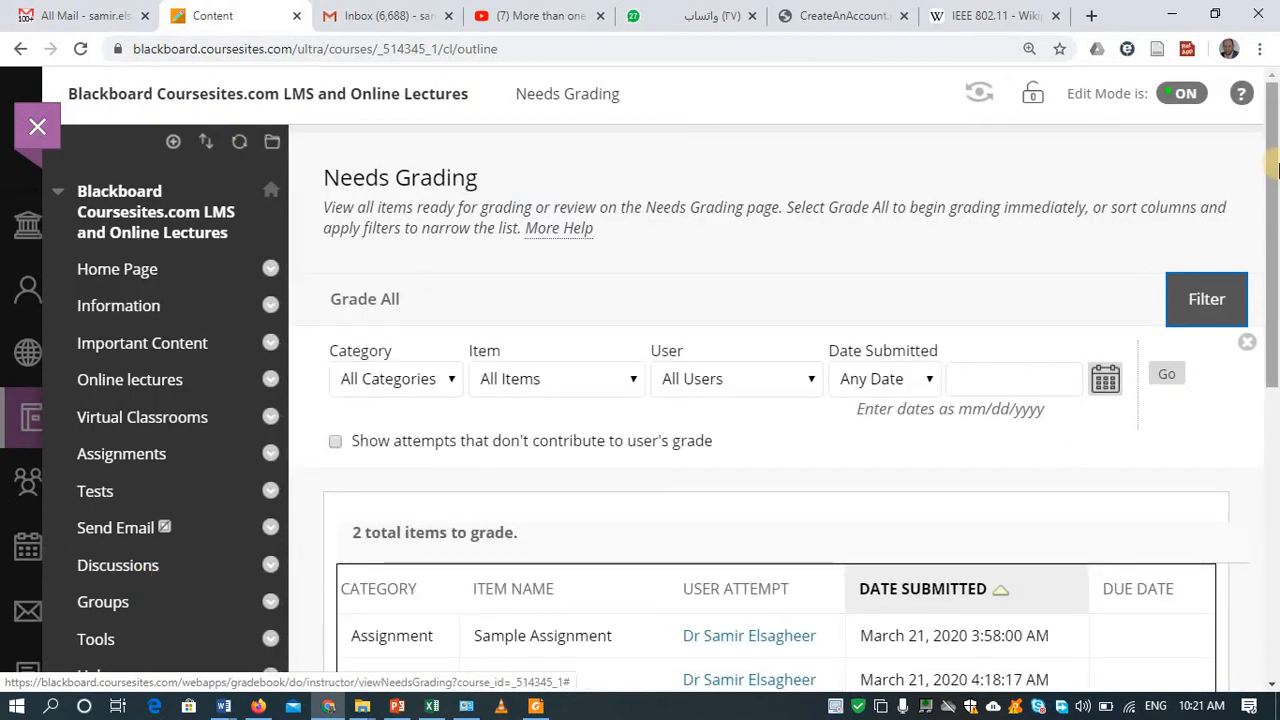
Review the items awaiting grading and open Sample Assignment with the Grade All Users action
{"action": "left_click_drag", "start_coordinate": [1272, 176], "coordinate": [1258, 343]}
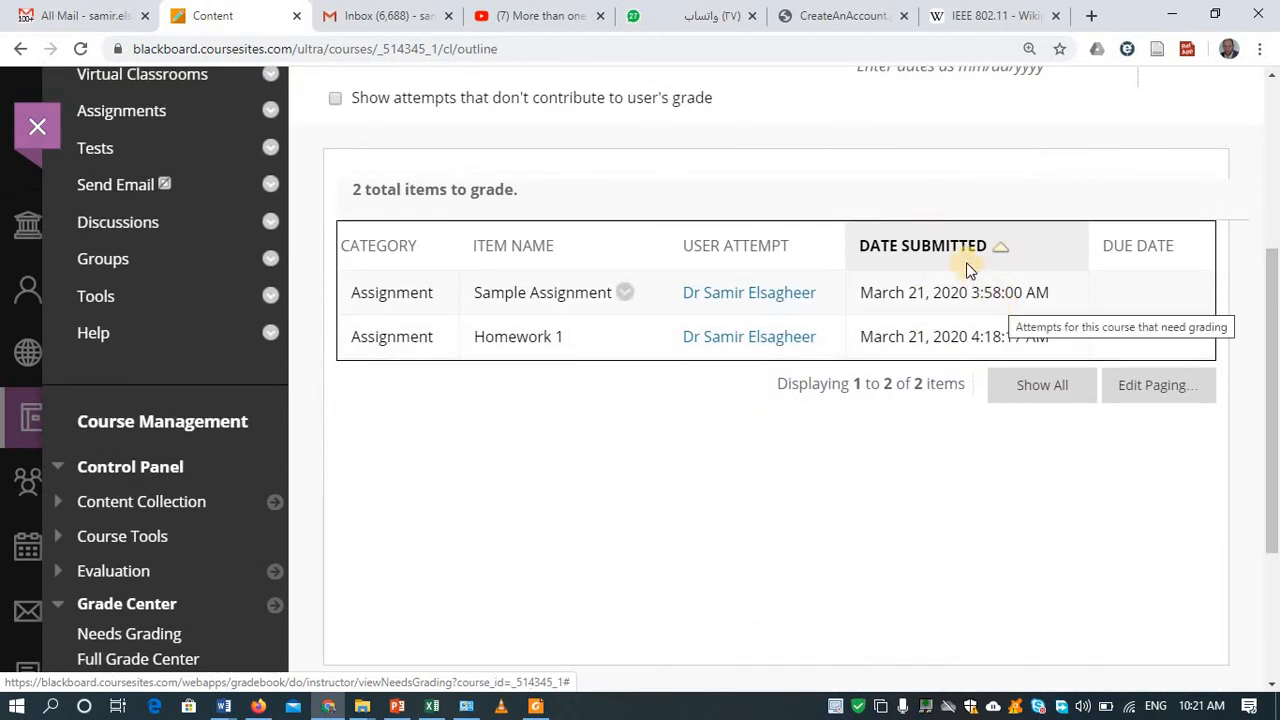
{"action": "left_click_drag", "start_coordinate": [1260, 366], "coordinate": [1263, 310]}
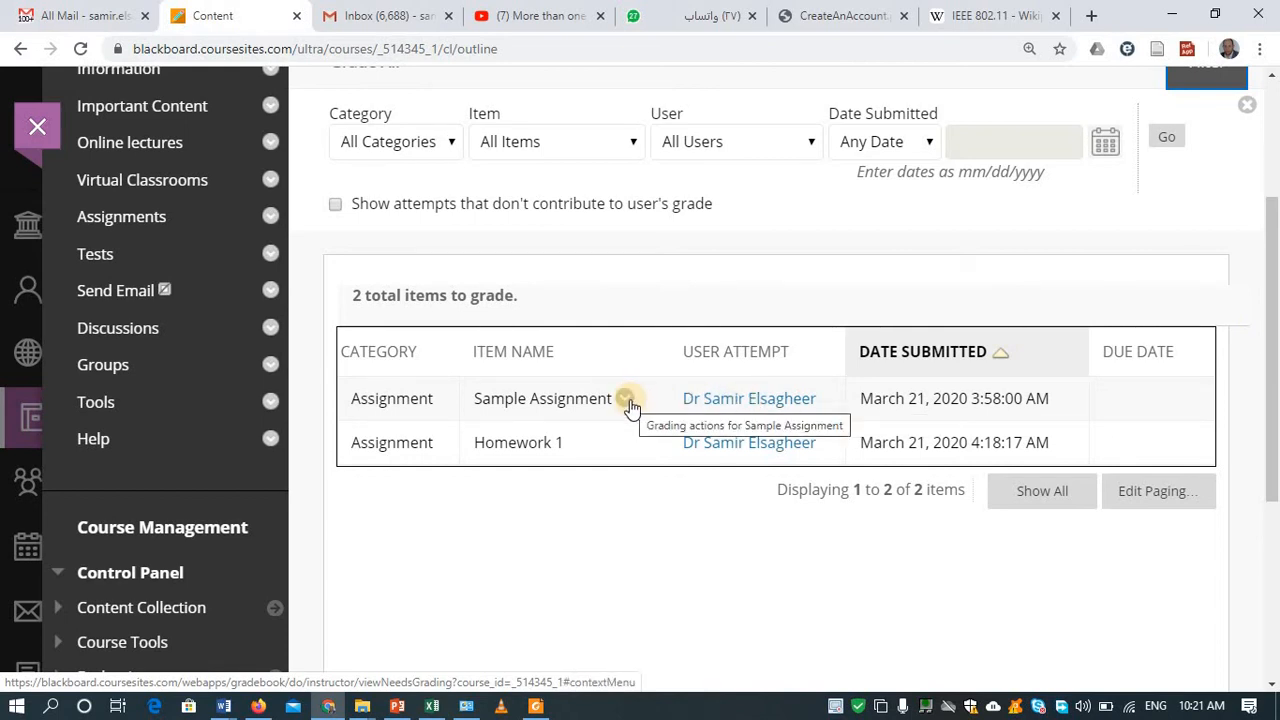
{"action": "scroll", "coordinate": [1267, 316], "scroll_direction": "up", "scroll_amount": 3}
{"action": "scroll", "coordinate": [1263, 350], "scroll_direction": "down", "scroll_amount": 1}
{"action": "scroll", "coordinate": [1263, 362], "scroll_direction": "down", "scroll_amount": 1}
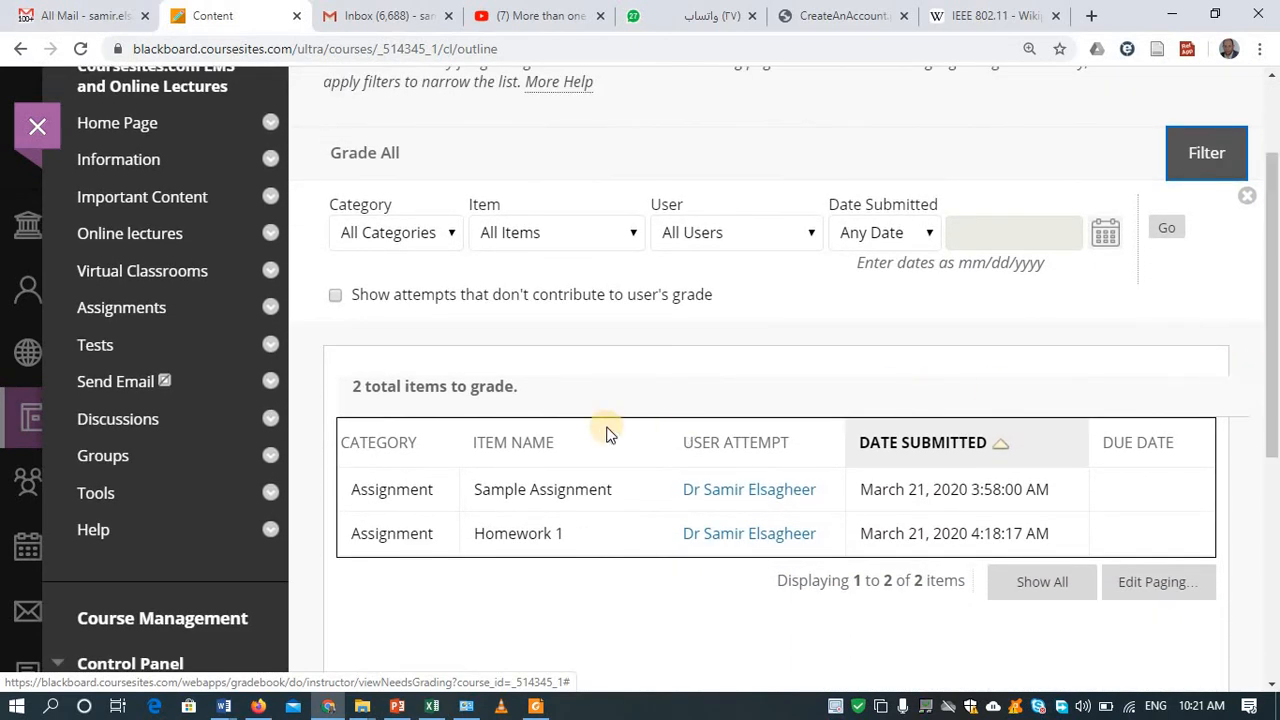
{"action": "left_click", "coordinate": [398, 491]}
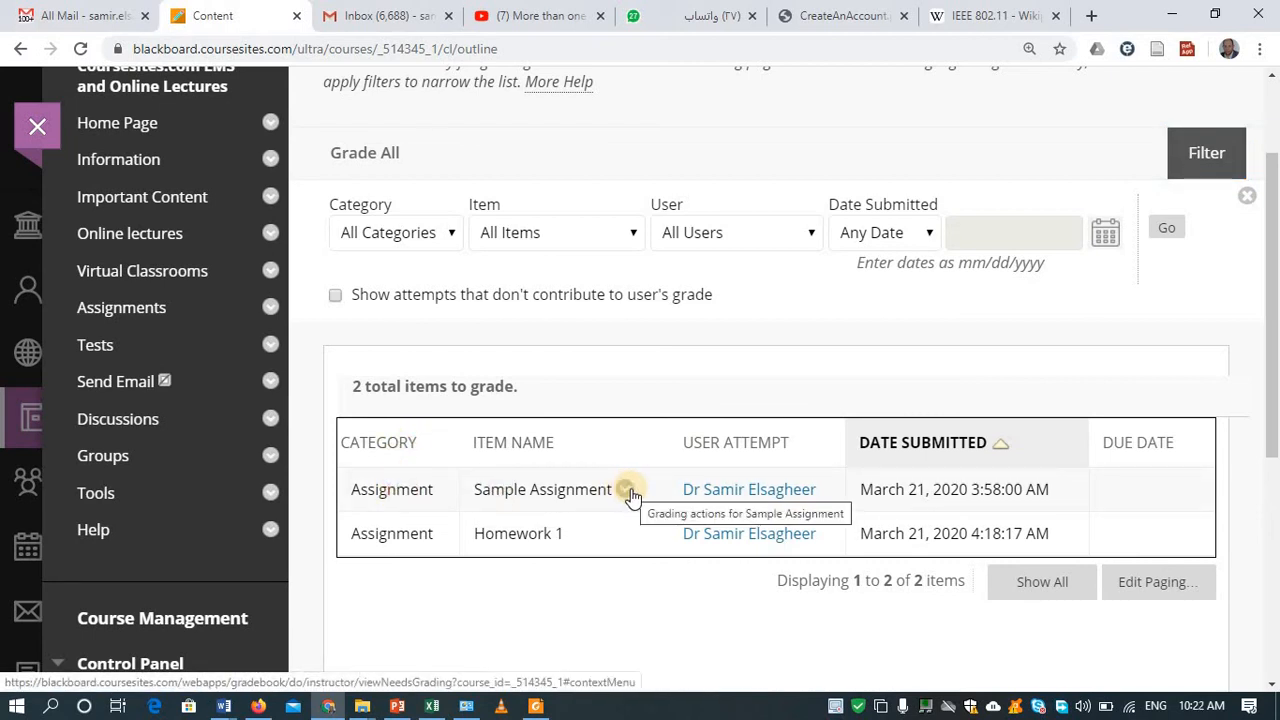
{"action": "left_click", "coordinate": [627, 490]}
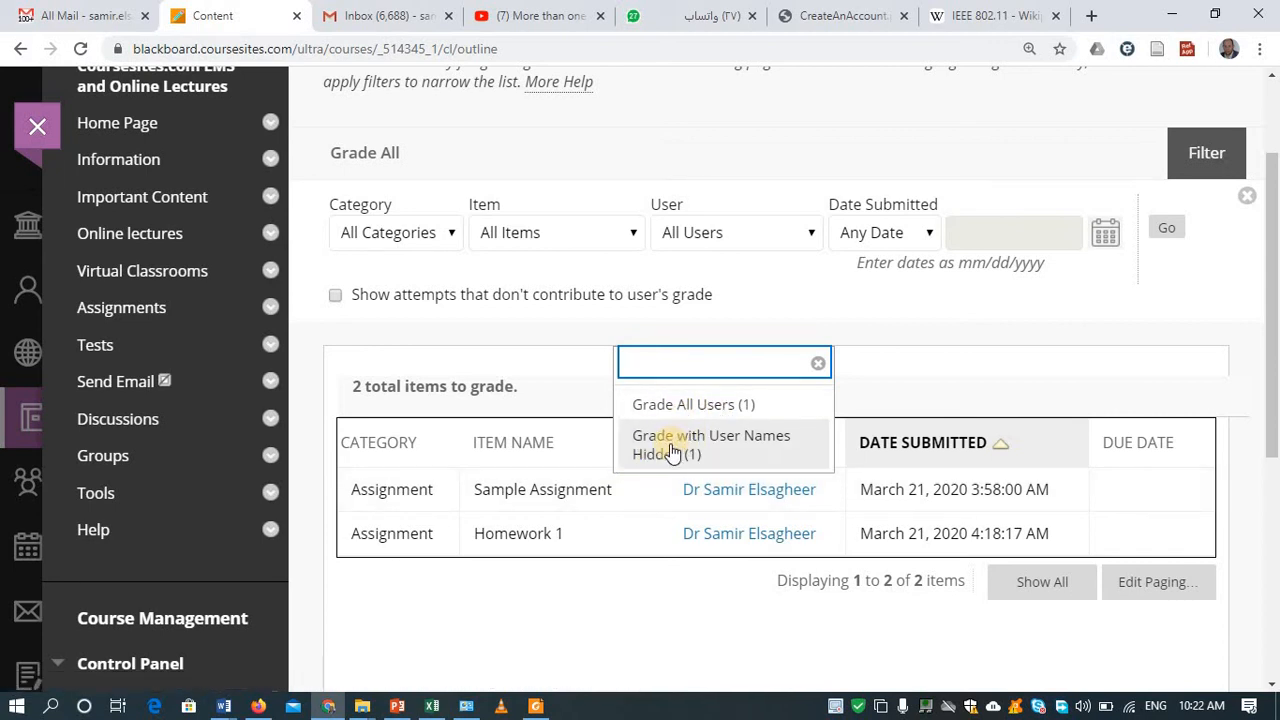
{"action": "left_click", "coordinate": [701, 406]}
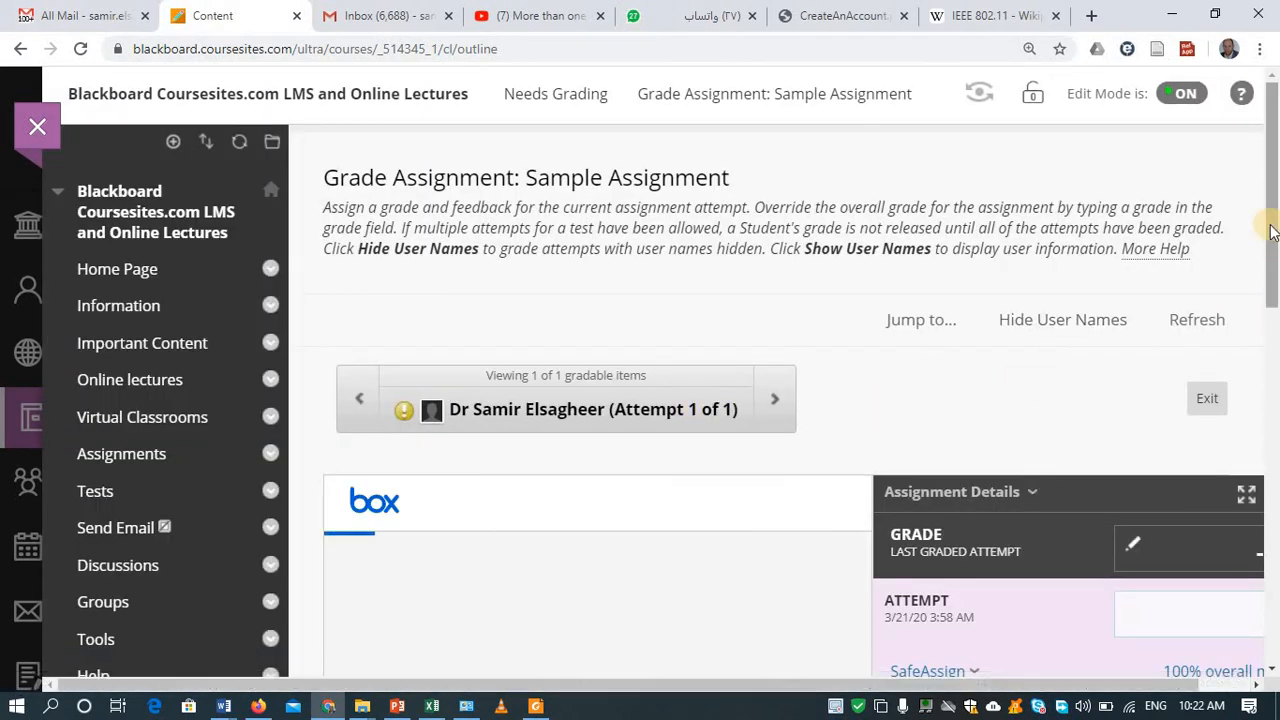
Enter a grade of 2 for the Sample Assignment attempt with the learner feedback "Note that all of the text is copied from Wikipedia"
{"action": "scroll", "coordinate": [1272, 260], "scroll_direction": "down", "scroll_amount": 3}
{"action": "scroll", "coordinate": [1220, 455], "scroll_direction": "down", "scroll_amount": 2}
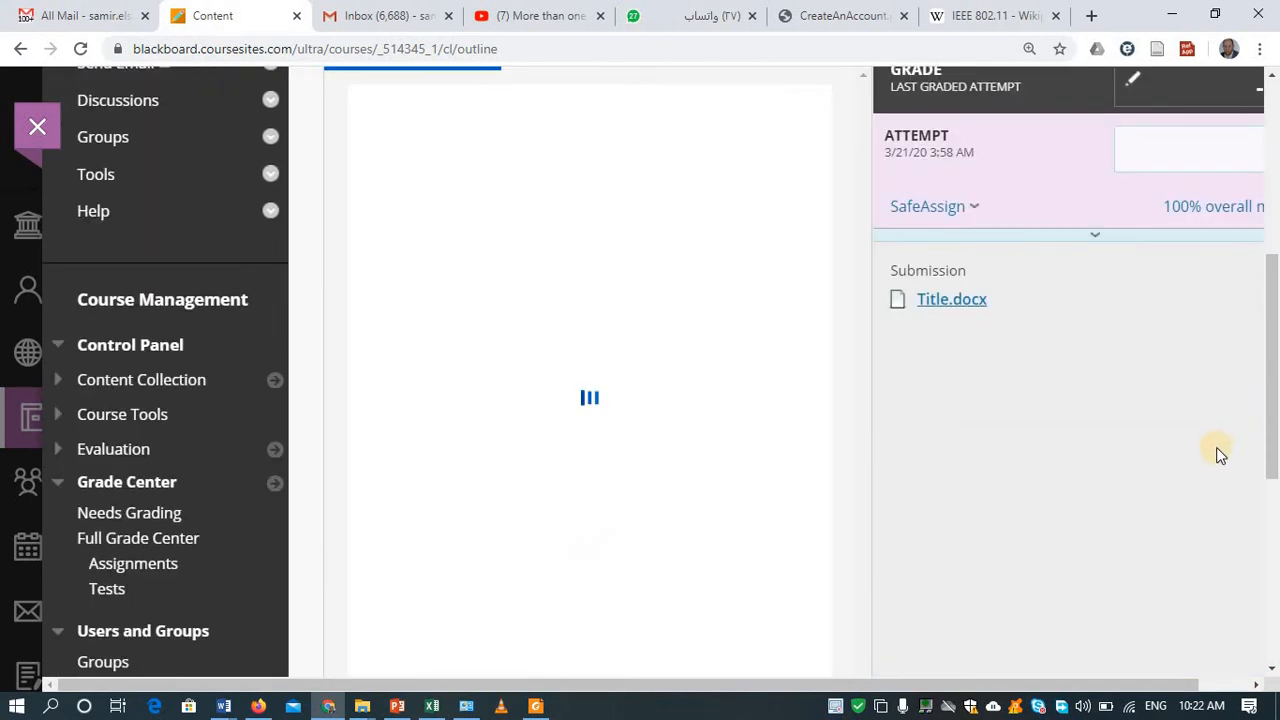
{"action": "left_click", "coordinate": [1218, 219]}
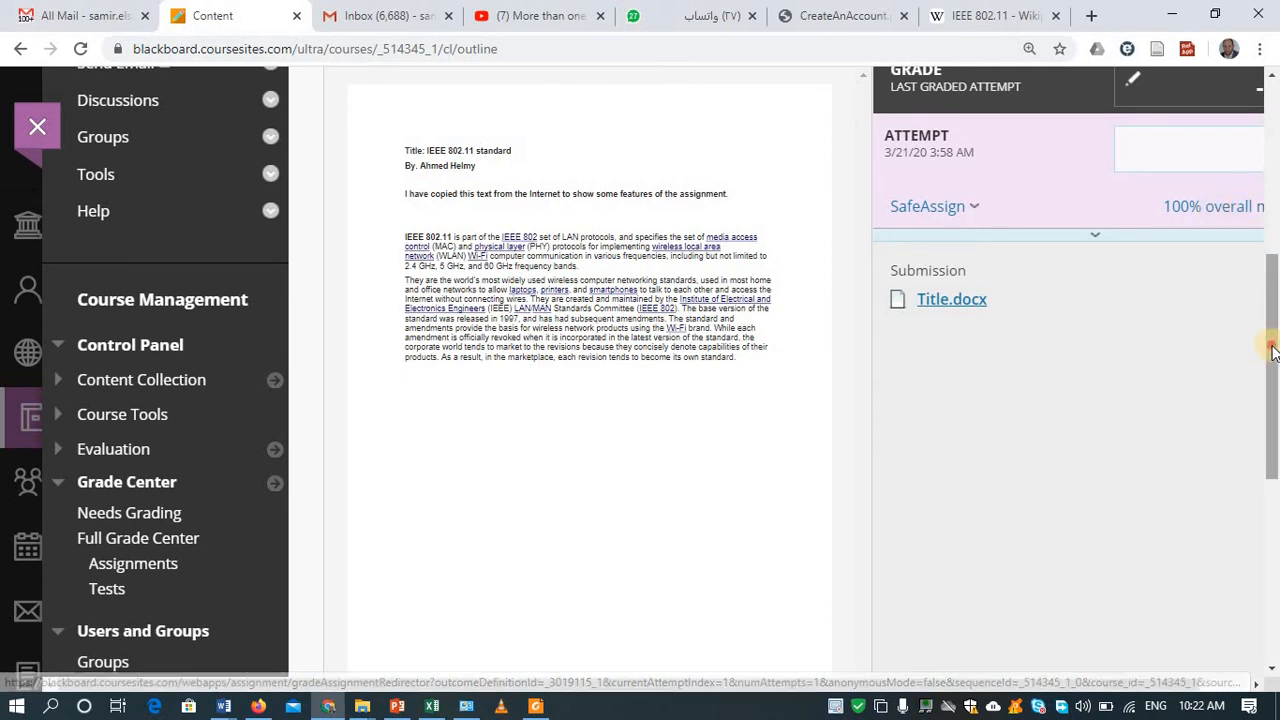
{"action": "scroll", "coordinate": [1216, 240], "scroll_direction": "up", "scroll_amount": 3}
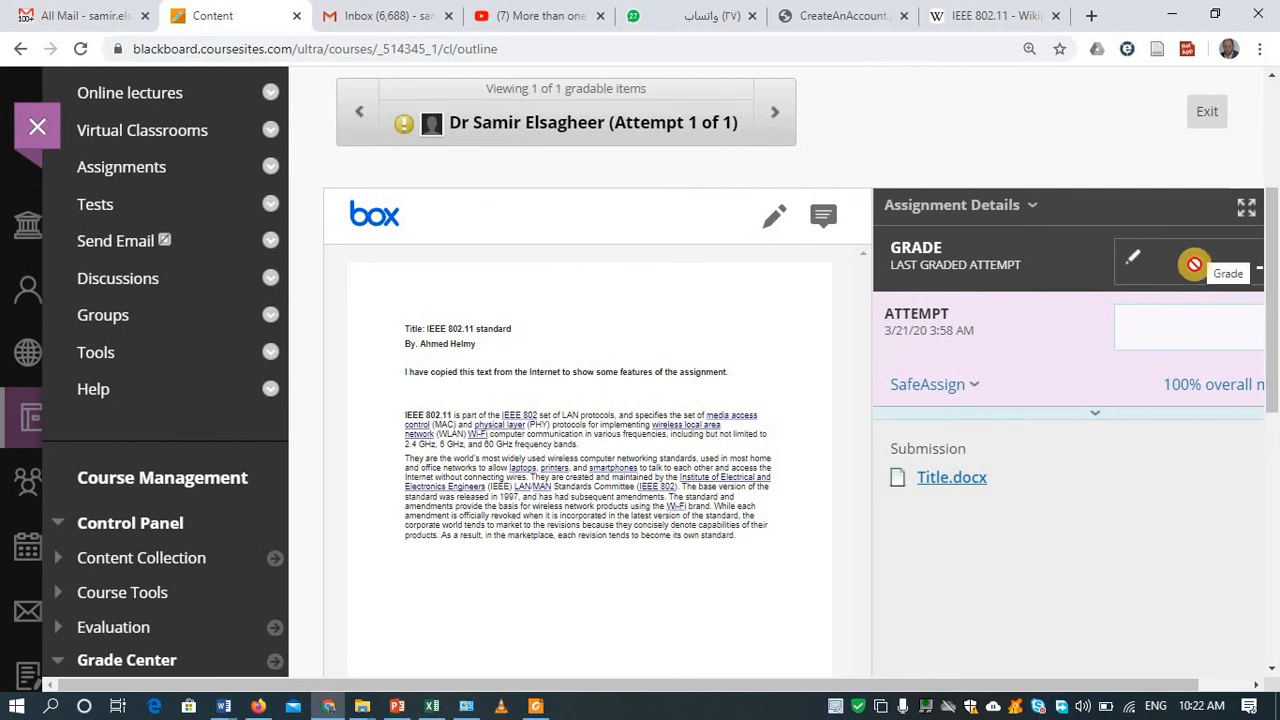
{"action": "left_click", "coordinate": [1167, 331]}
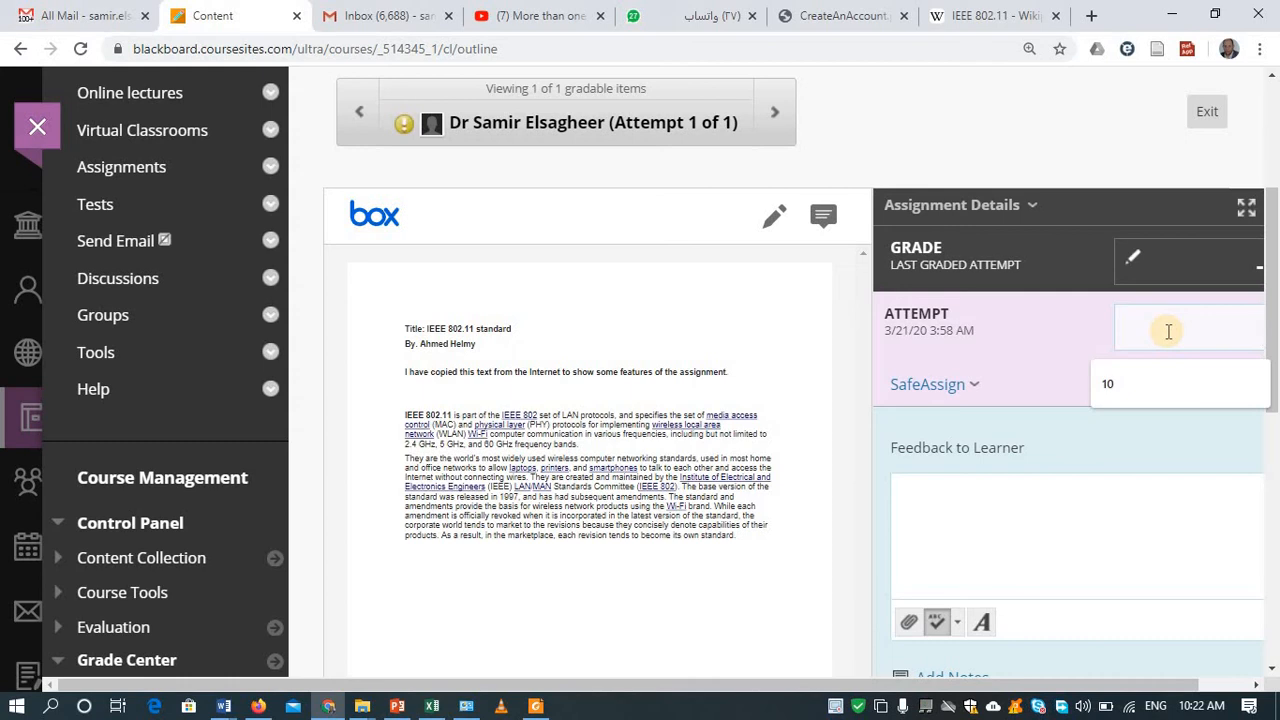
{"action": "type", "text": "2"}
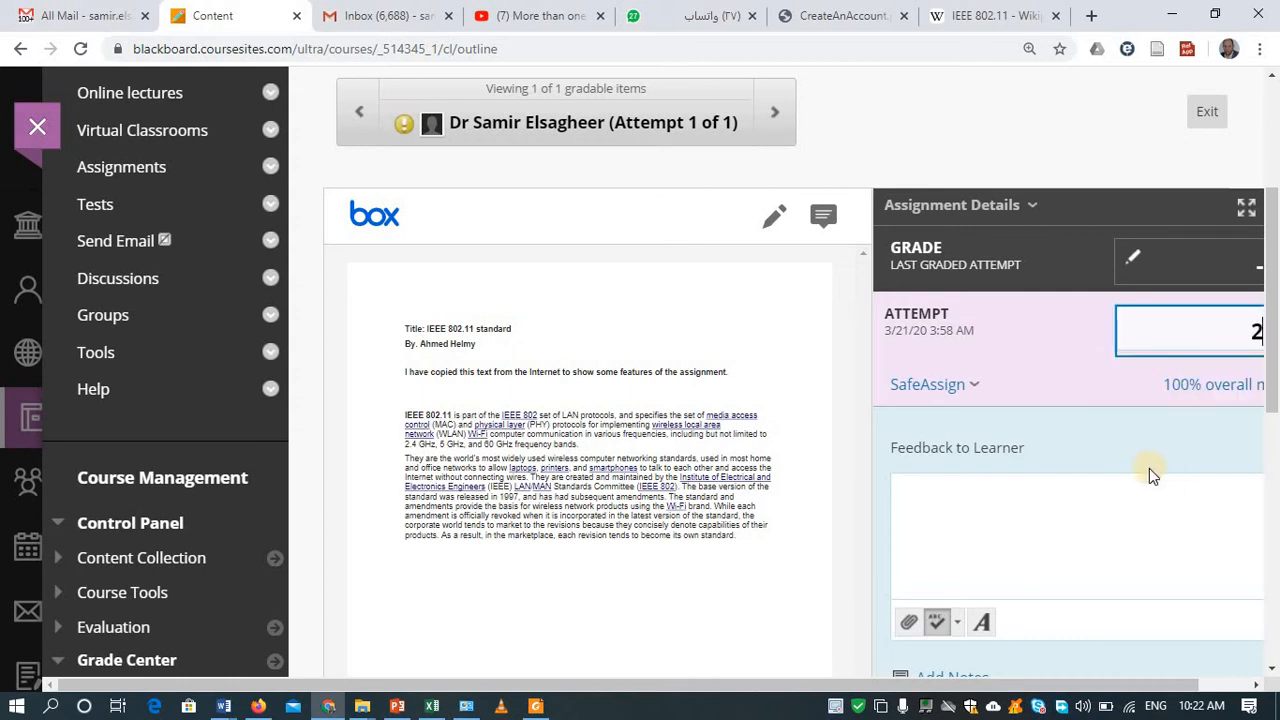
{"action": "left_click", "coordinate": [1118, 538]}
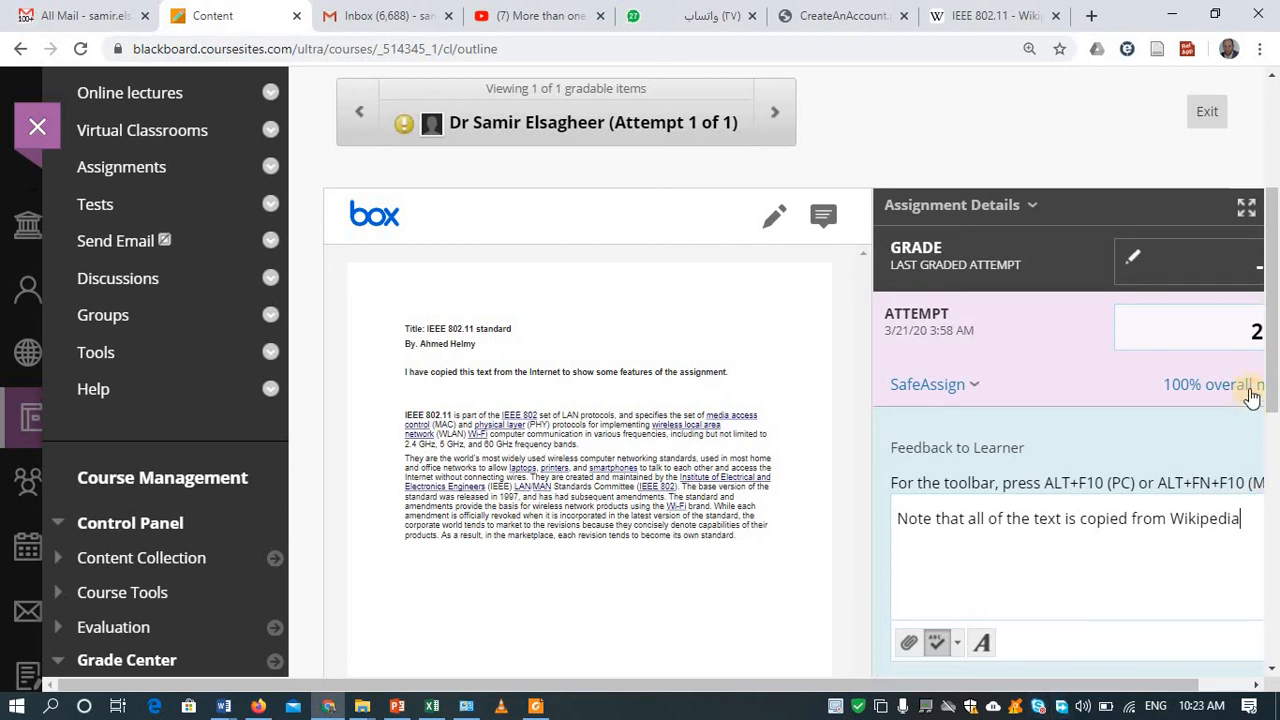
Draw a freehand loop above the first paragraph's opening line in the submitted document and save the drawing
{"action": "left_click", "coordinate": [777, 220]}
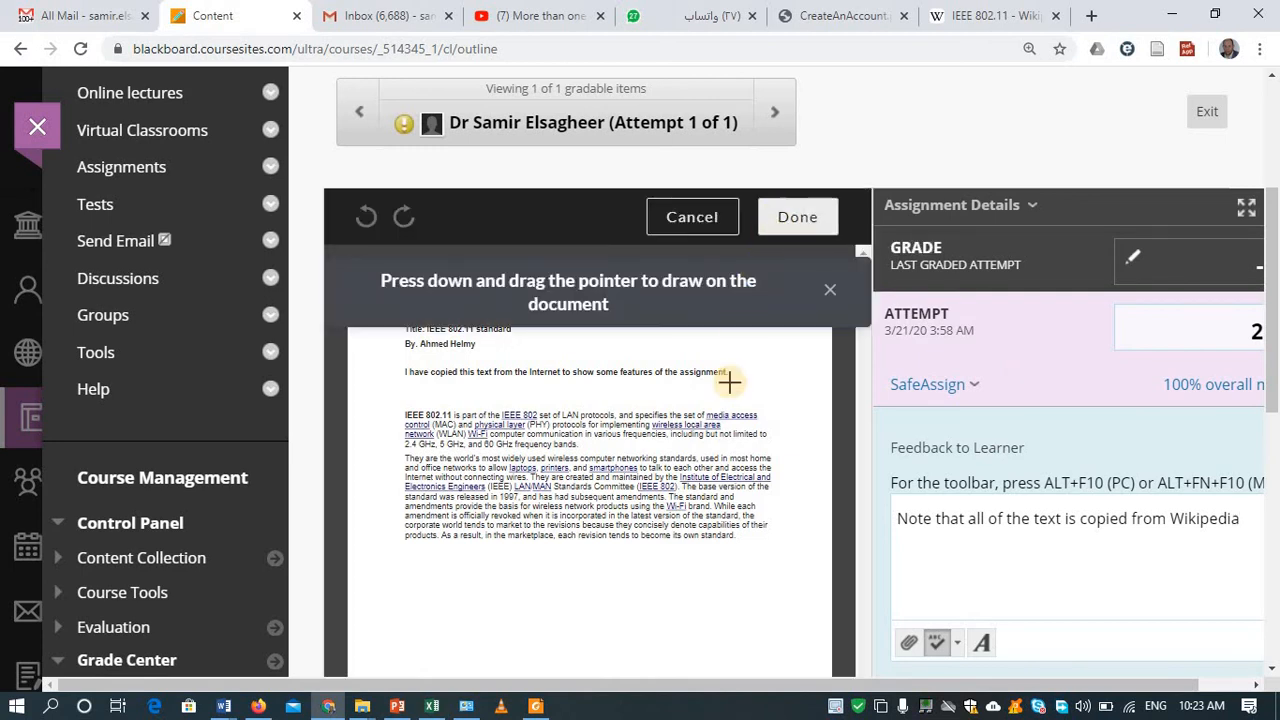
{"action": "mouse_move", "coordinate": [736, 388]}
{"action": "left_mouse_down"}
{"action": "mouse_move", "coordinate": [700, 400]}
{"action": "mouse_move", "coordinate": [738, 386]}
{"action": "left_mouse_up"}
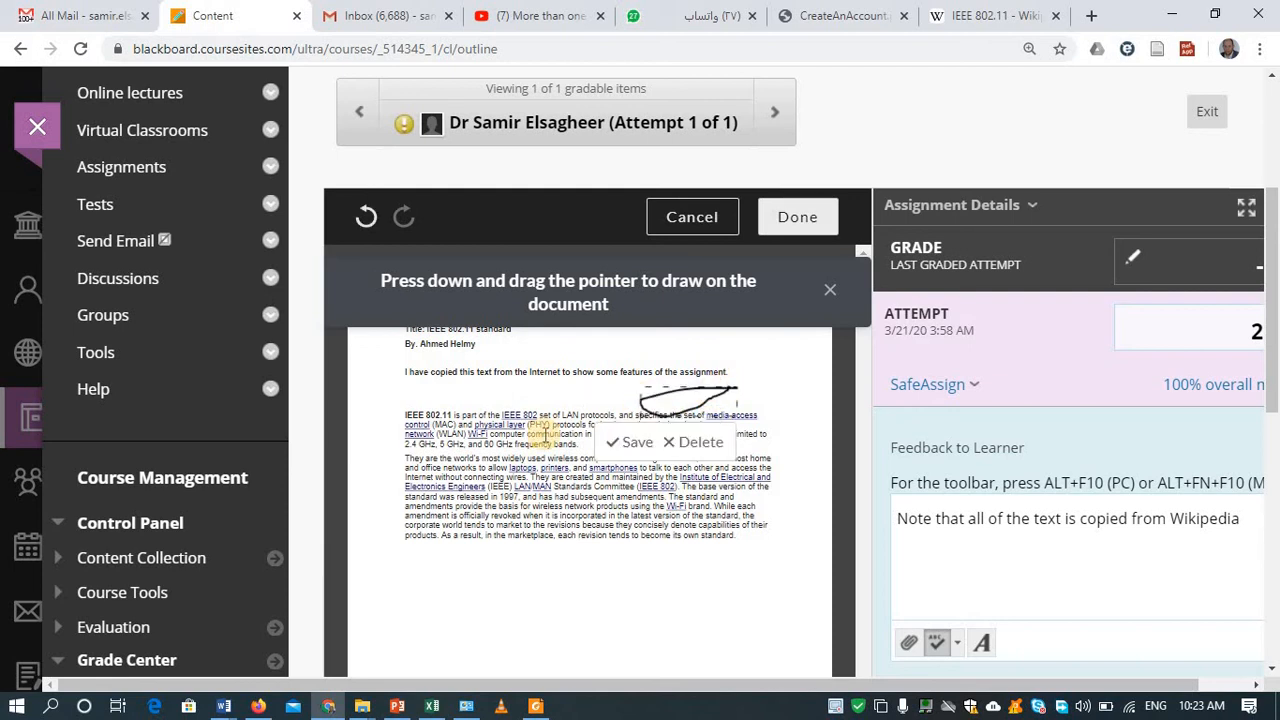
{"action": "left_click", "coordinate": [619, 445]}
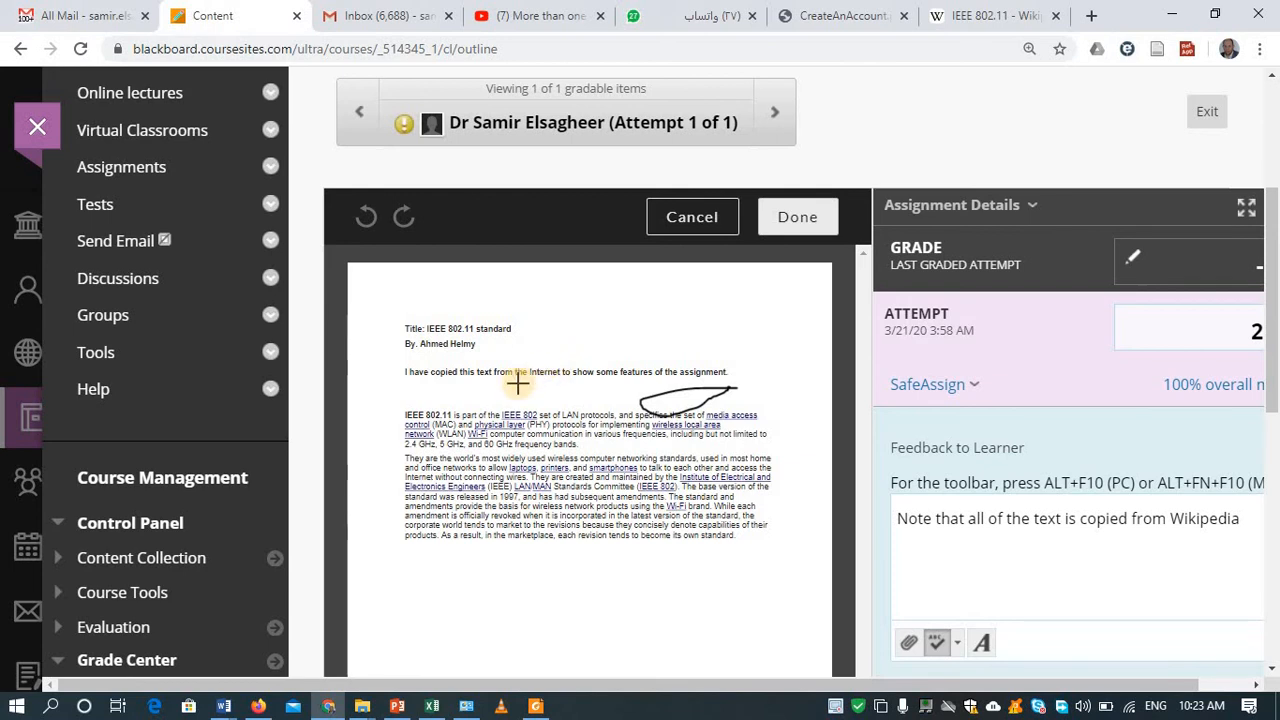
Draw a large diagonal stroke across both paragraphs and a crossed loop below the text, and finish the drawing annotations
{"action": "left_click_drag", "start_coordinate": [480, 535], "coordinate": [670, 394]}
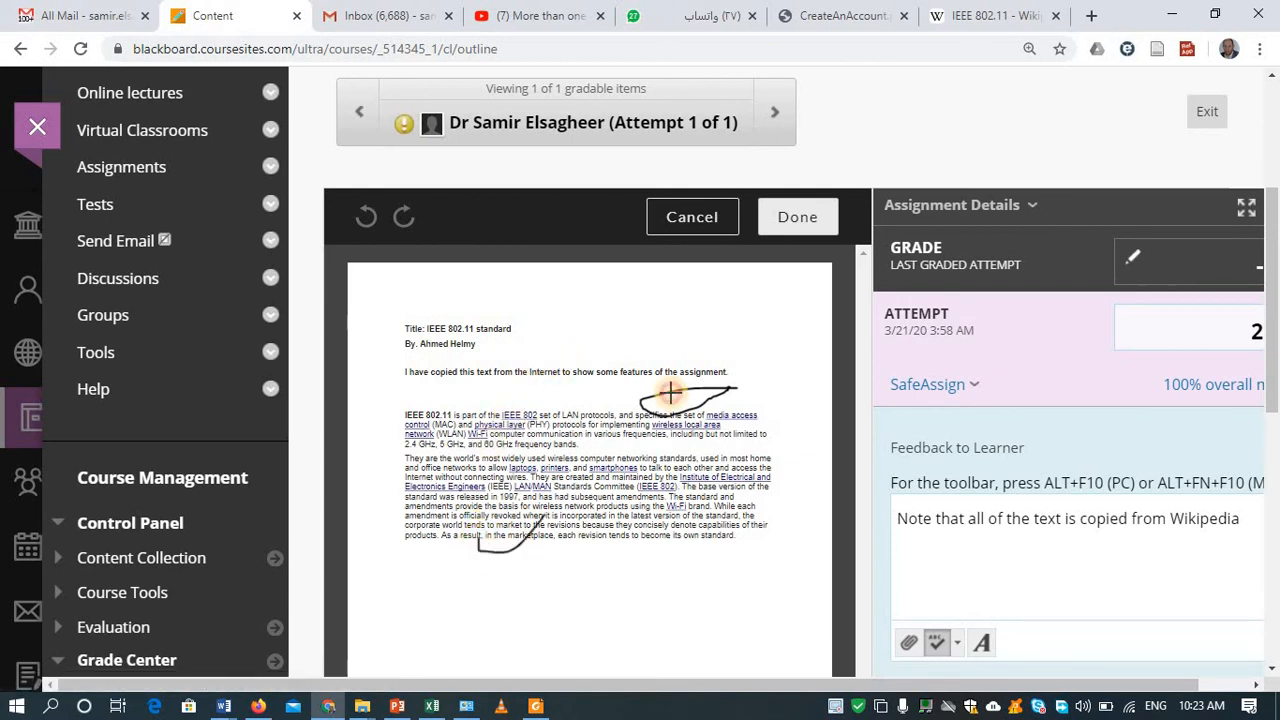
{"action": "mouse_move", "coordinate": [781, 535]}
{"action": "left_mouse_down"}
{"action": "mouse_move", "coordinate": [749, 586]}
{"action": "mouse_move", "coordinate": [763, 614]}
{"action": "left_mouse_up"}
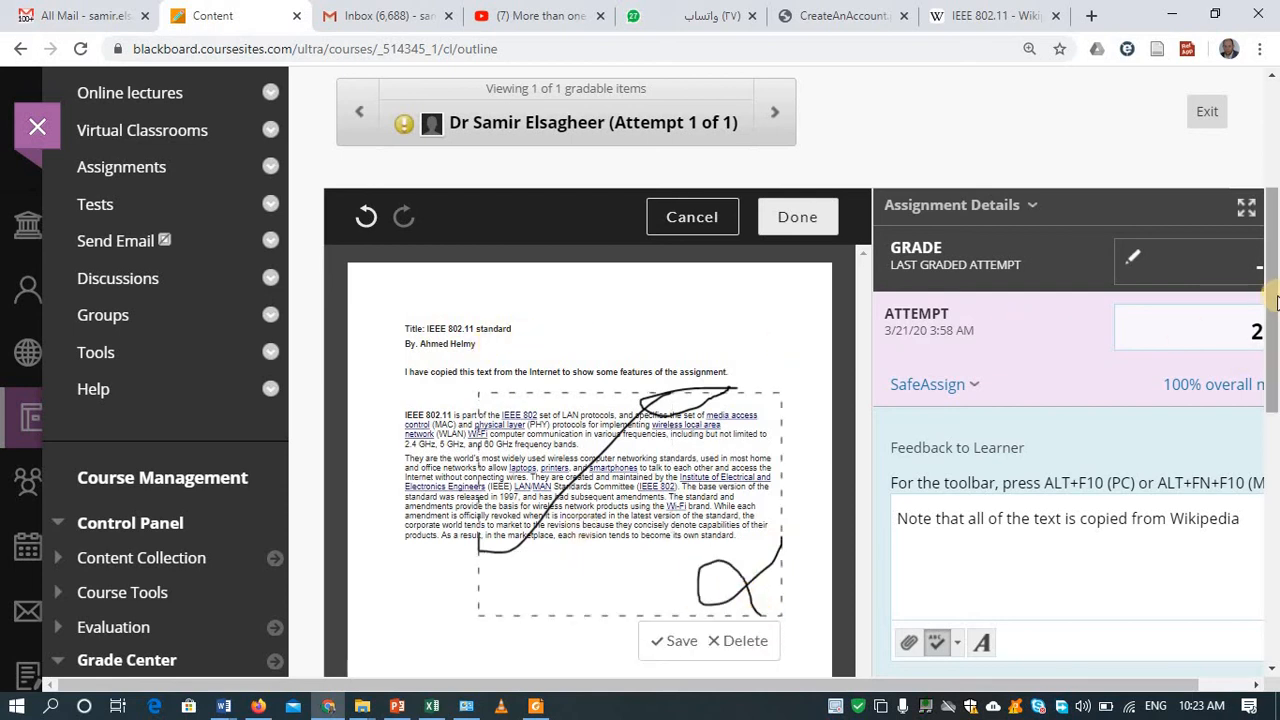
{"action": "scroll", "coordinate": [1275, 460], "scroll_direction": "down", "scroll_amount": 1}
{"action": "scroll", "coordinate": [1270, 458], "scroll_direction": "down", "scroll_amount": 4}
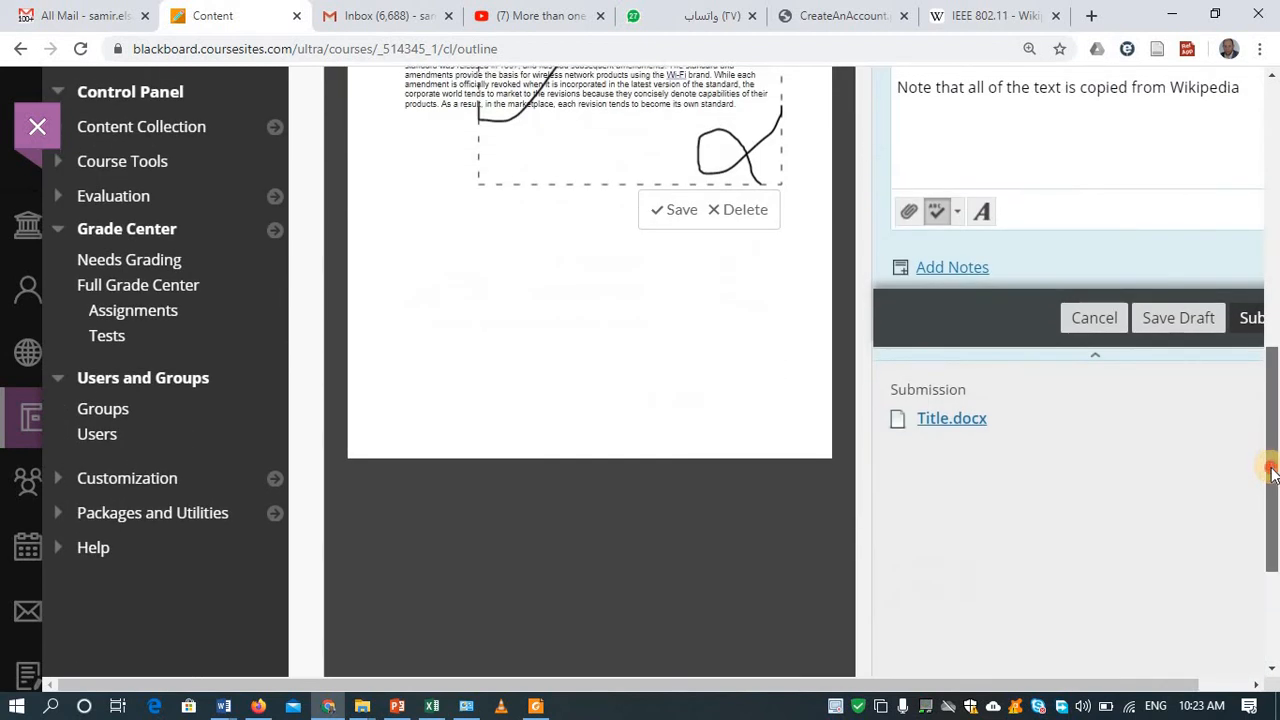
{"action": "scroll", "coordinate": [1268, 458], "scroll_direction": "up", "scroll_amount": 5}
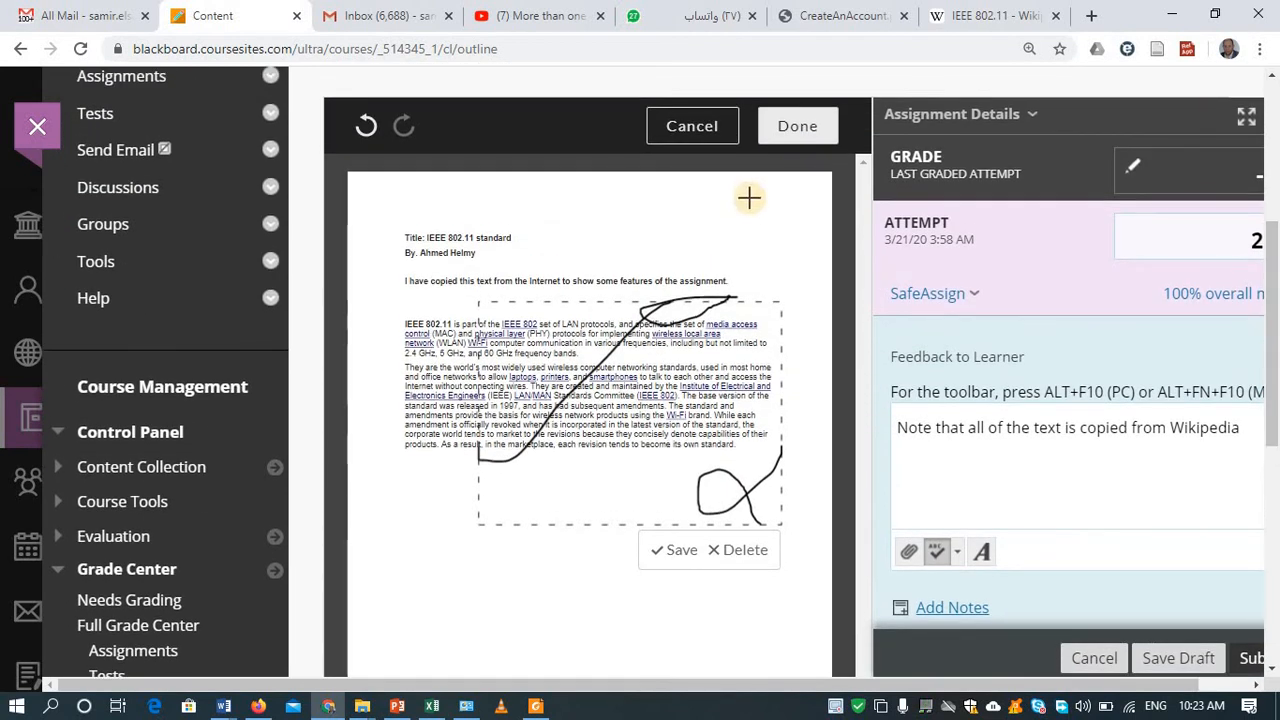
{"action": "left_click", "coordinate": [800, 128]}
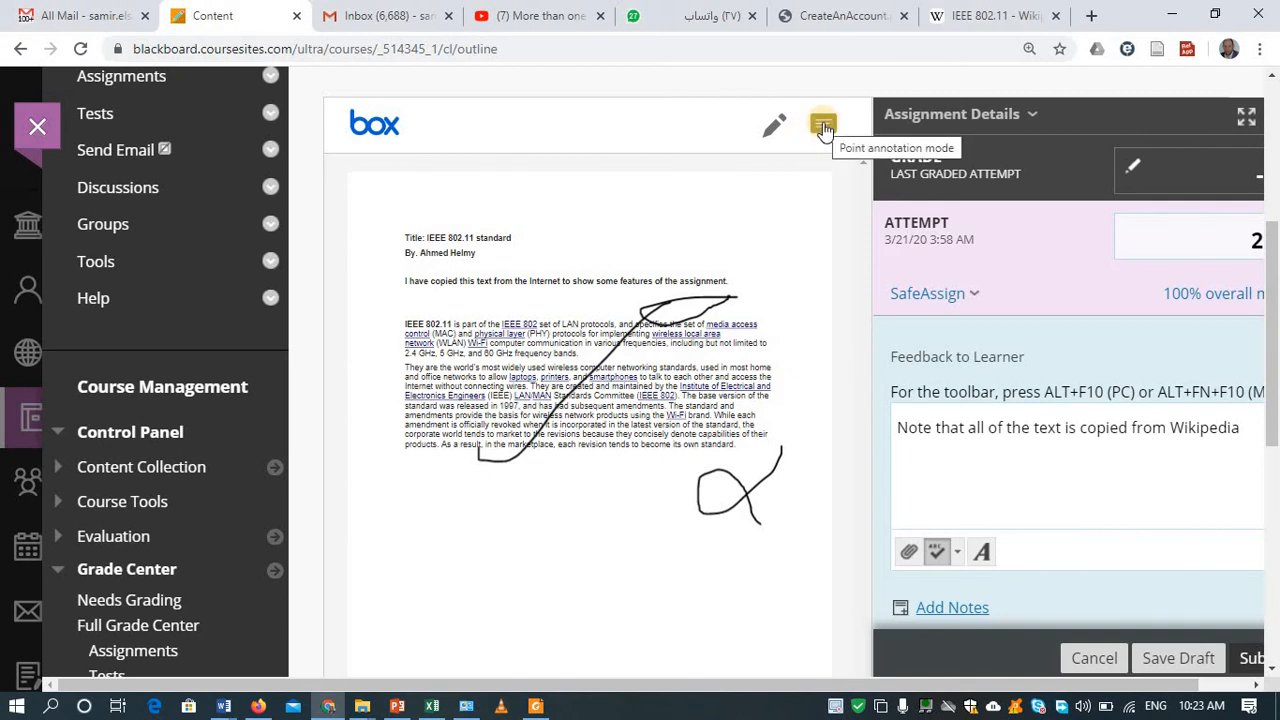
Turn on point annotation mode for the document, and submit the attempt's grade and feedback, returning to the Needs Grading list
{"action": "left_click", "coordinate": [822, 127]}
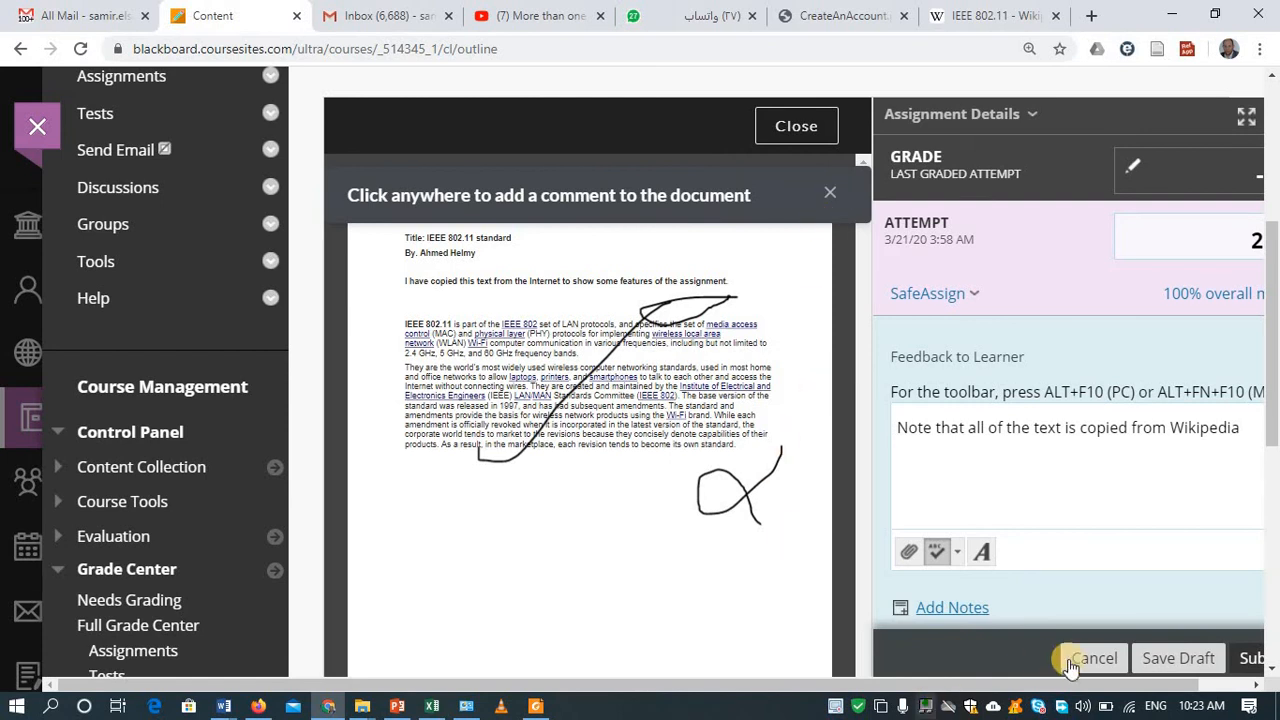
{"action": "left_click", "coordinate": [1188, 690]}
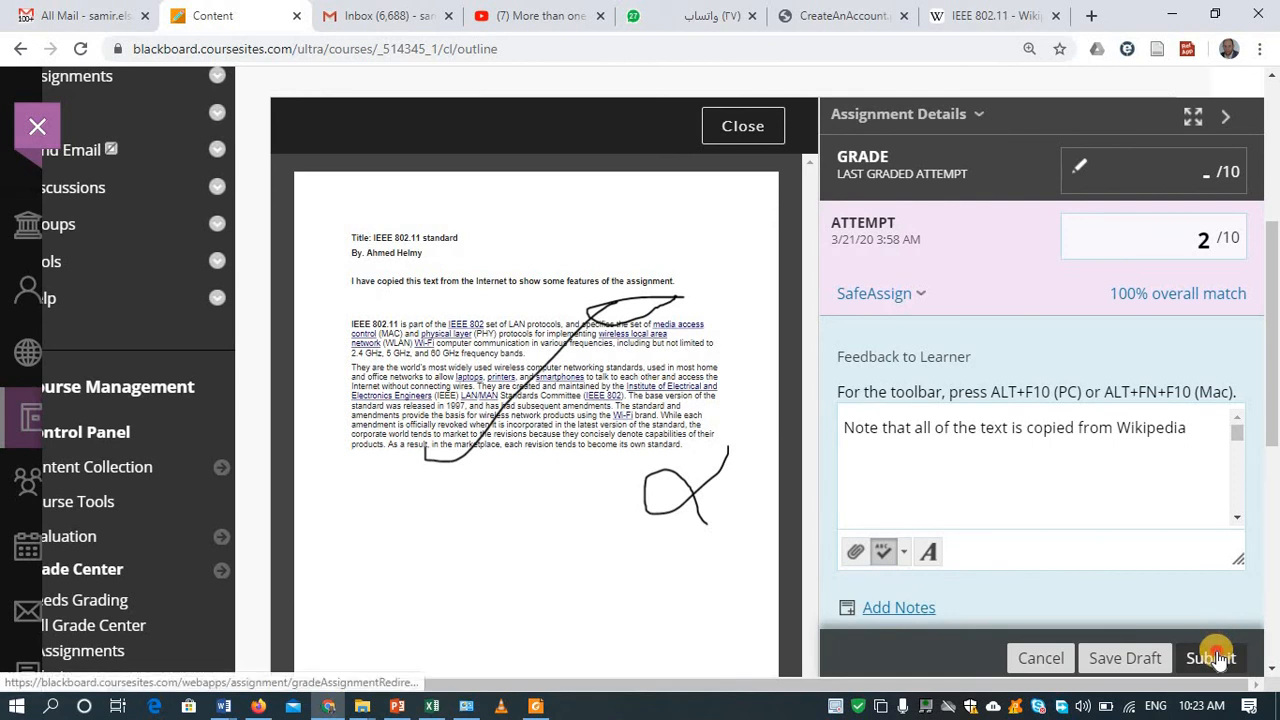
{"action": "scroll", "coordinate": [1218, 655], "scroll_direction": "down", "scroll_amount": 2}
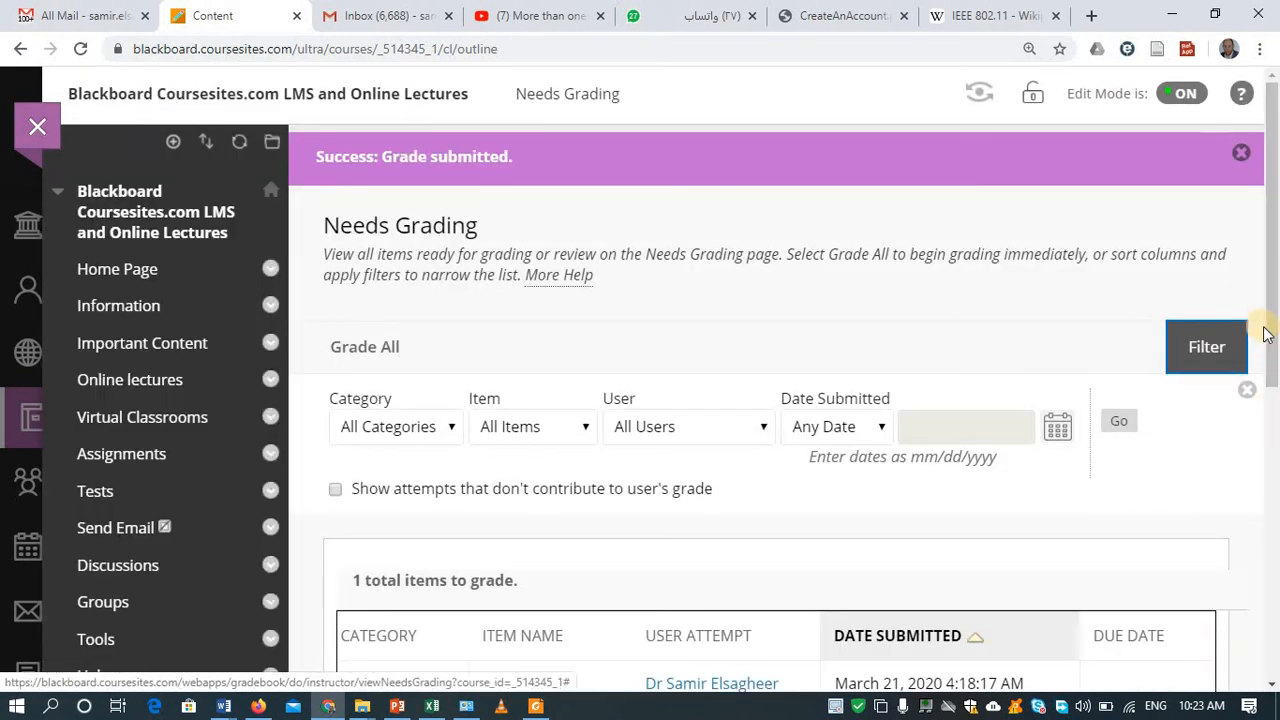
{"action": "left_click_drag", "start_coordinate": [1272, 305], "coordinate": [1274, 430]}
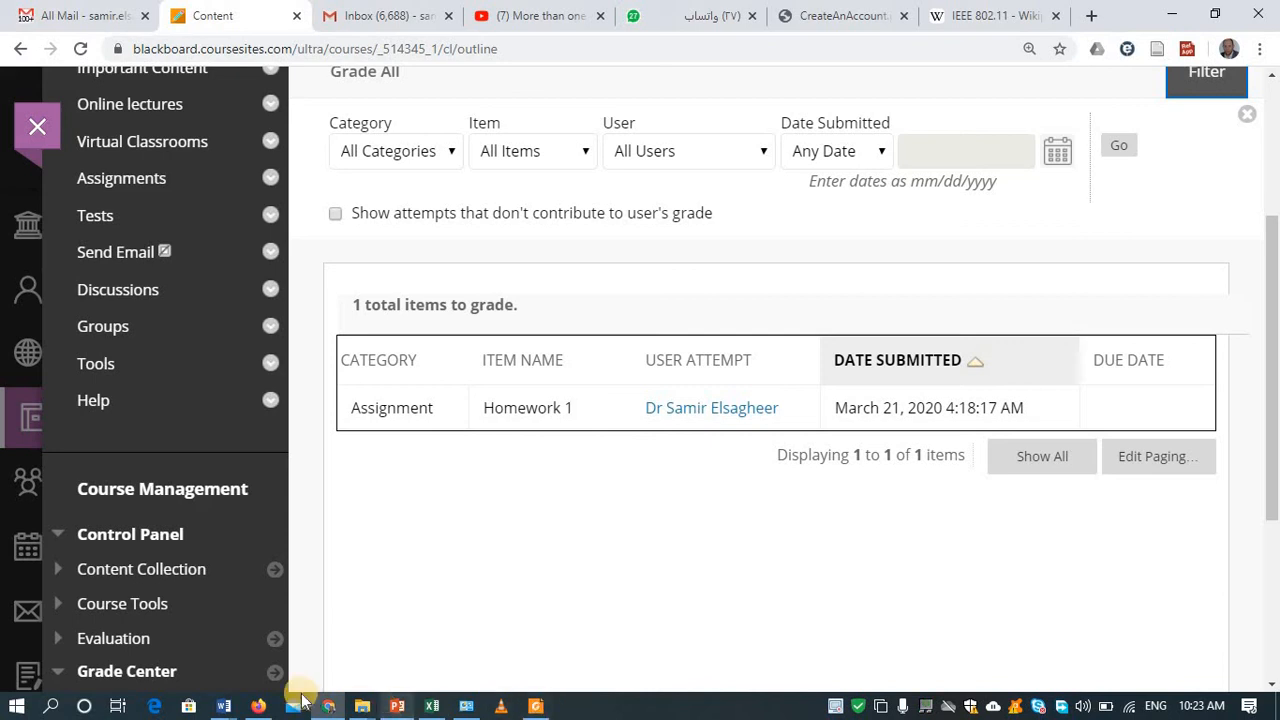
Switch to the student session in Firefox, close the originality report, and open Sample Assignment from the course's Assignments page
{"action": "left_click", "coordinate": [262, 707]}
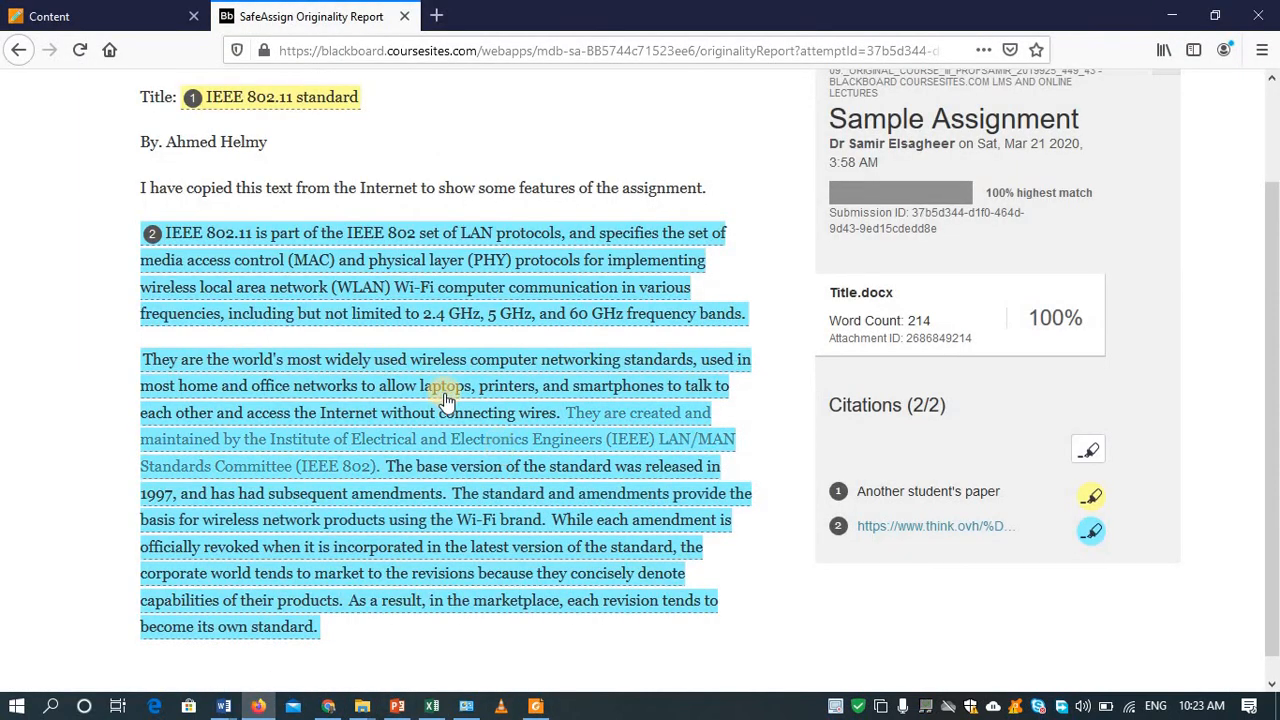
{"action": "left_click", "coordinate": [18, 54]}
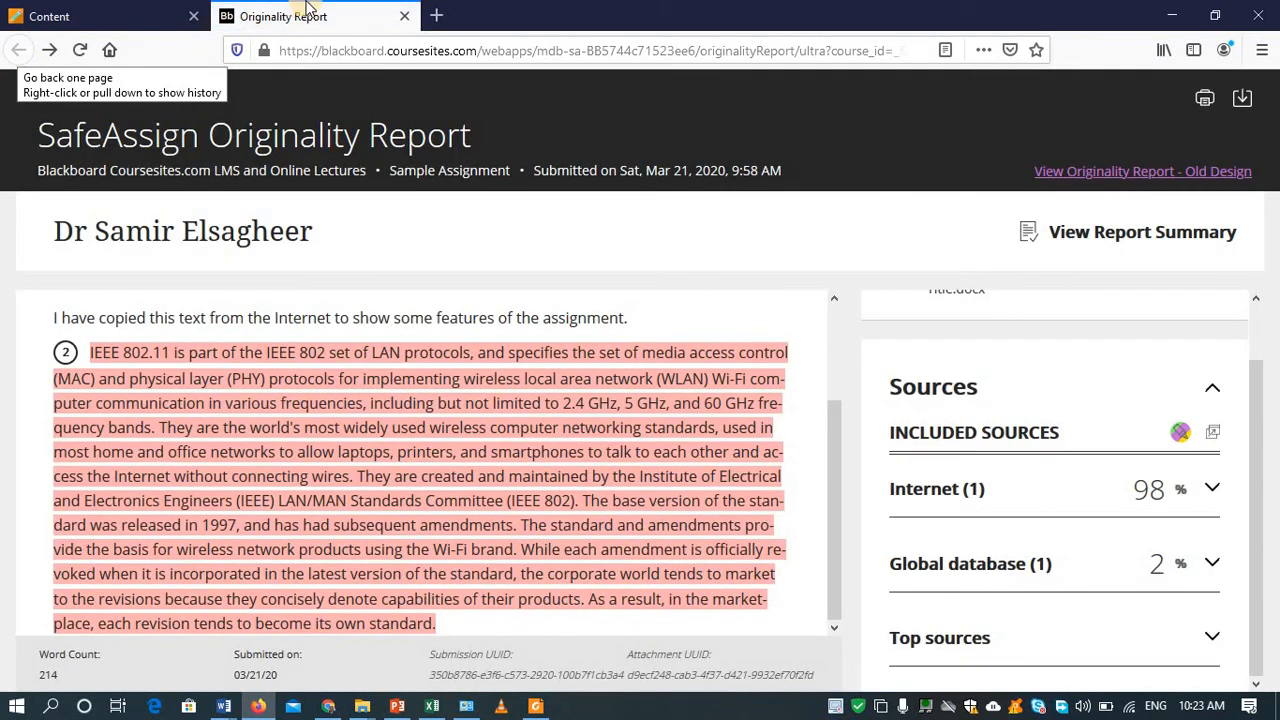
{"action": "left_click", "coordinate": [404, 17]}
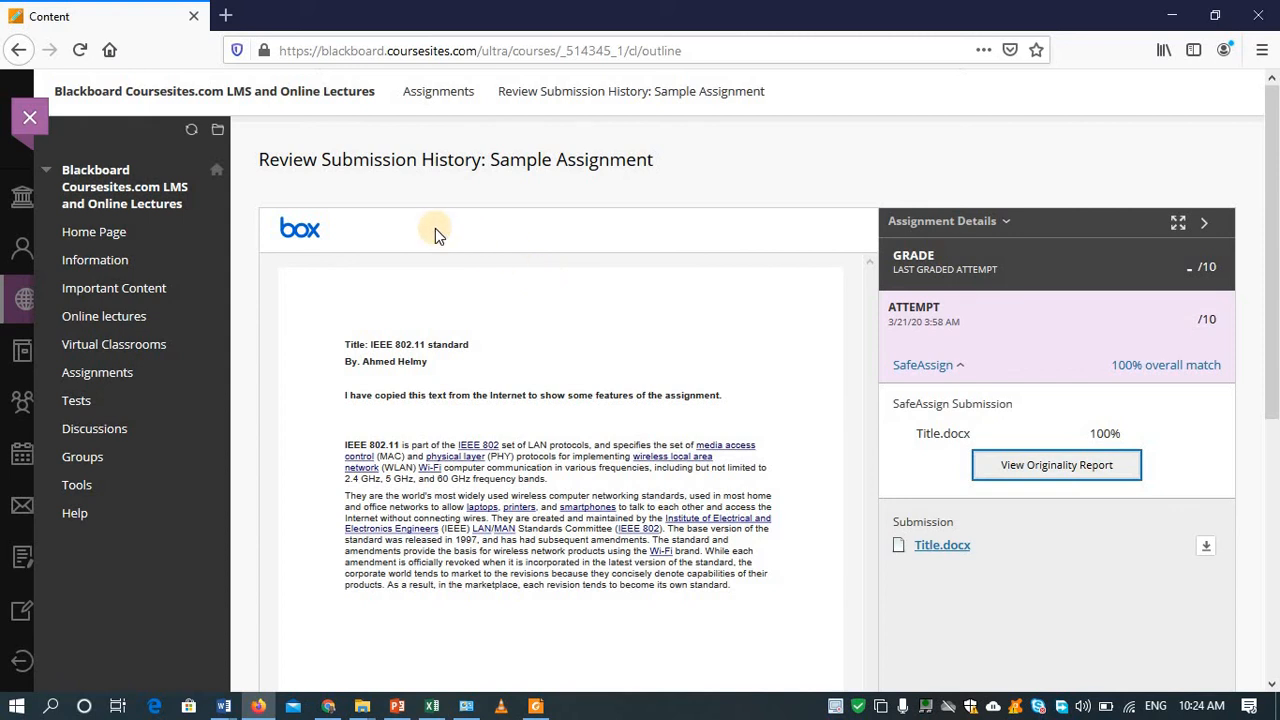
{"action": "left_click", "coordinate": [112, 381]}
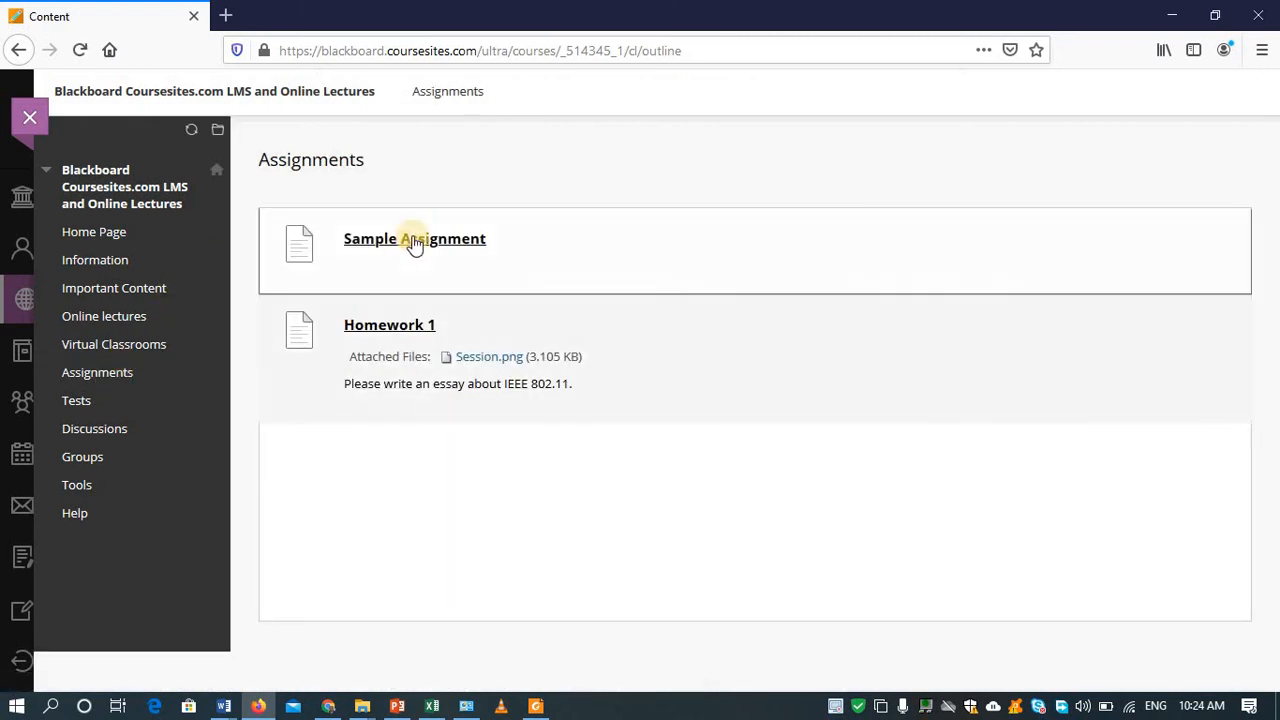
{"action": "left_click", "coordinate": [415, 242]}
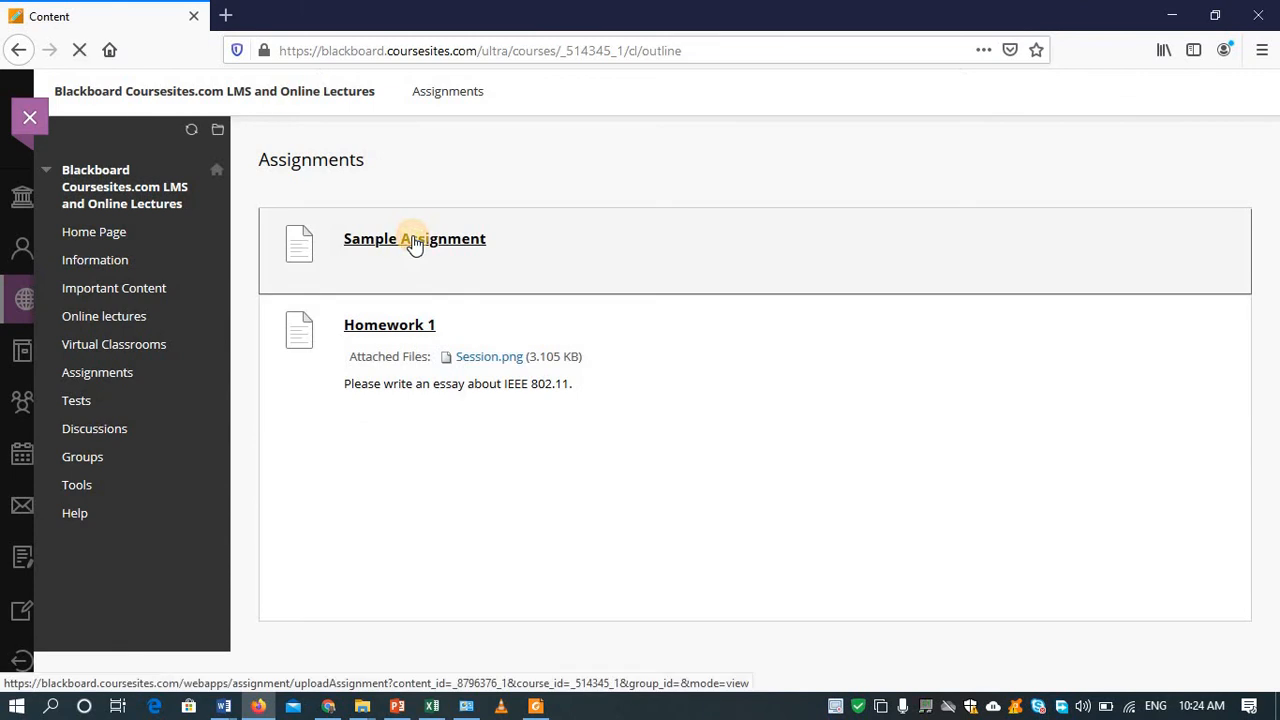